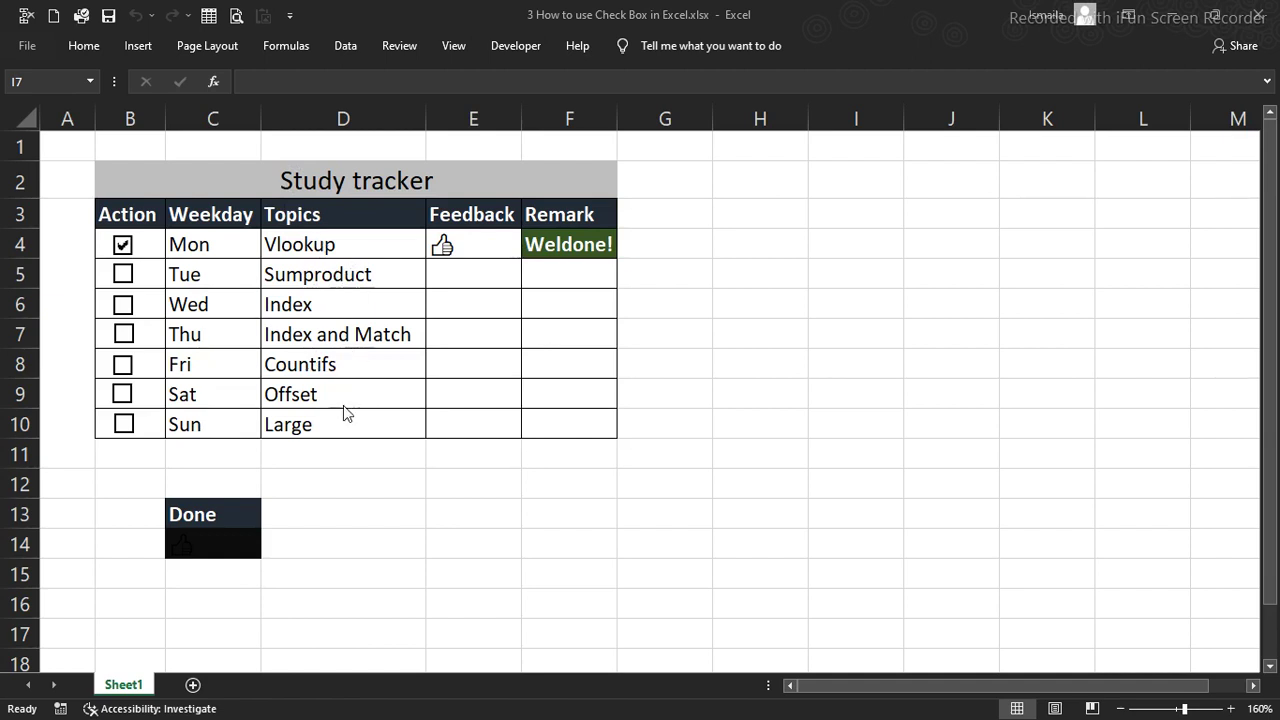
Clear Monday's check box in the study tracker and inspect the Remark formula in F4
click(122, 245)
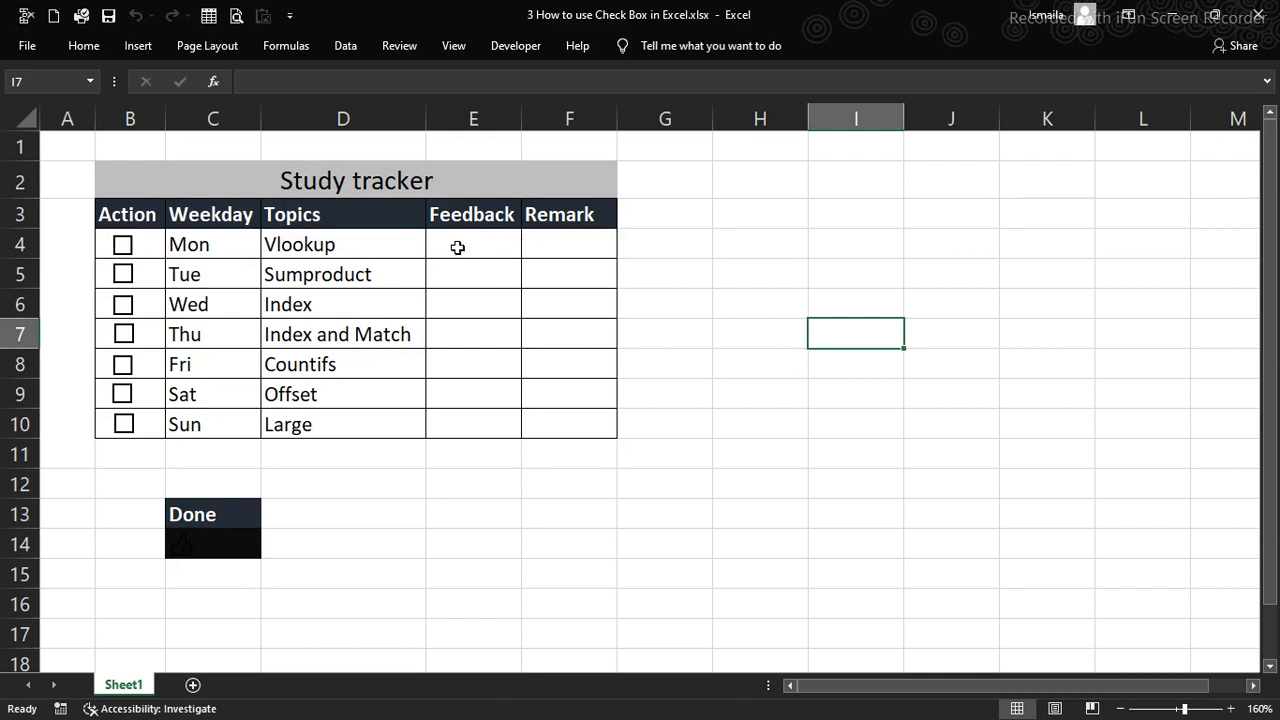
click(563, 249)
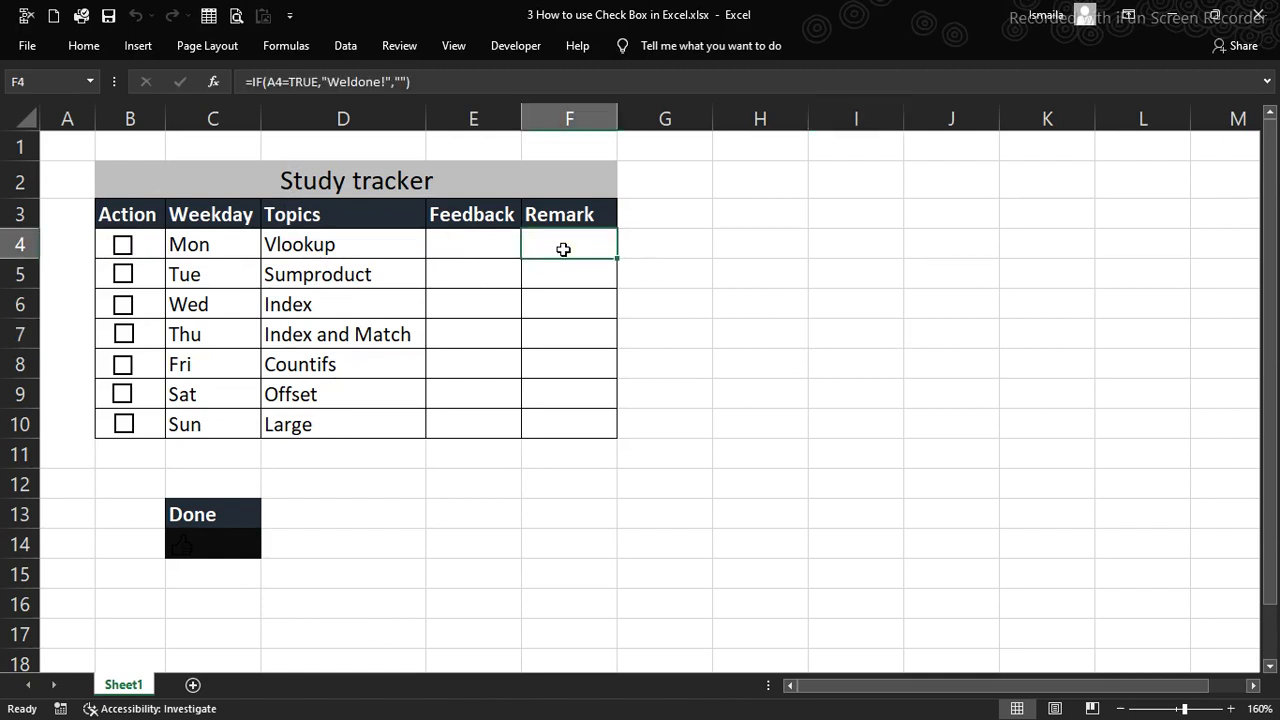
click(704, 248)
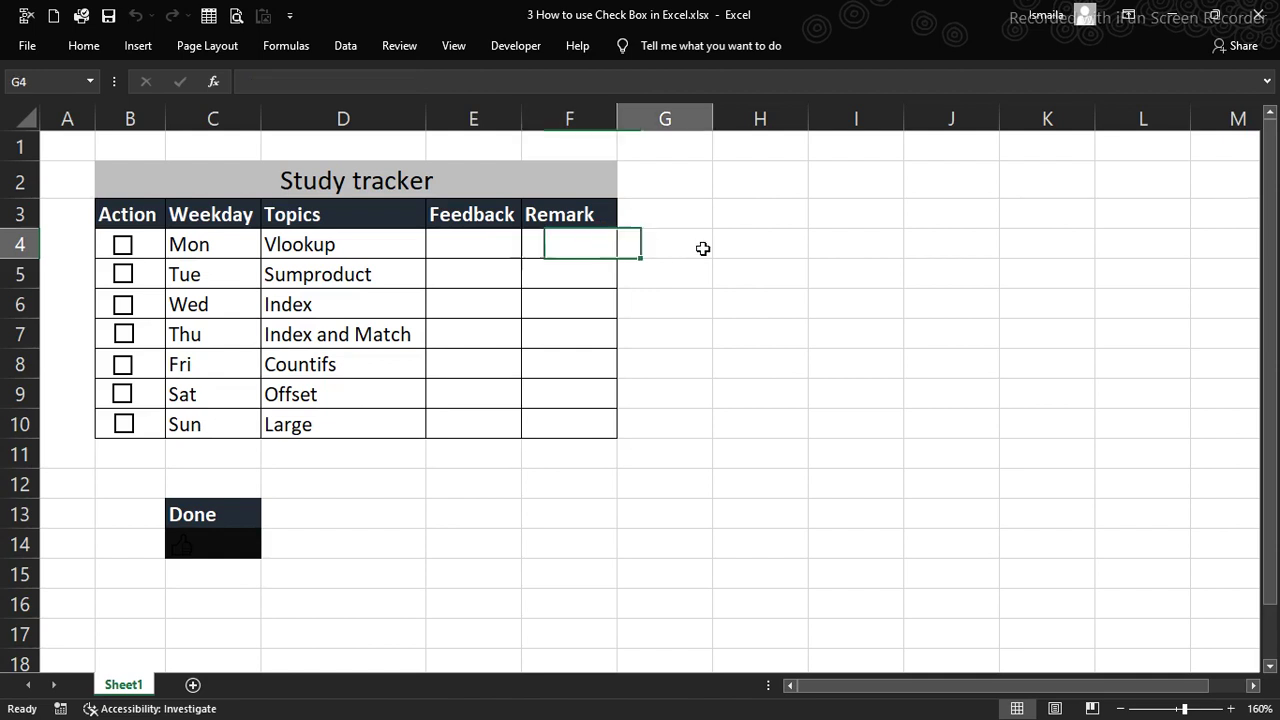
Tick the Monday, Tuesday, Wednesday and Thursday check boxes in the study tracker and clear Wednesday's again
click(122, 245)
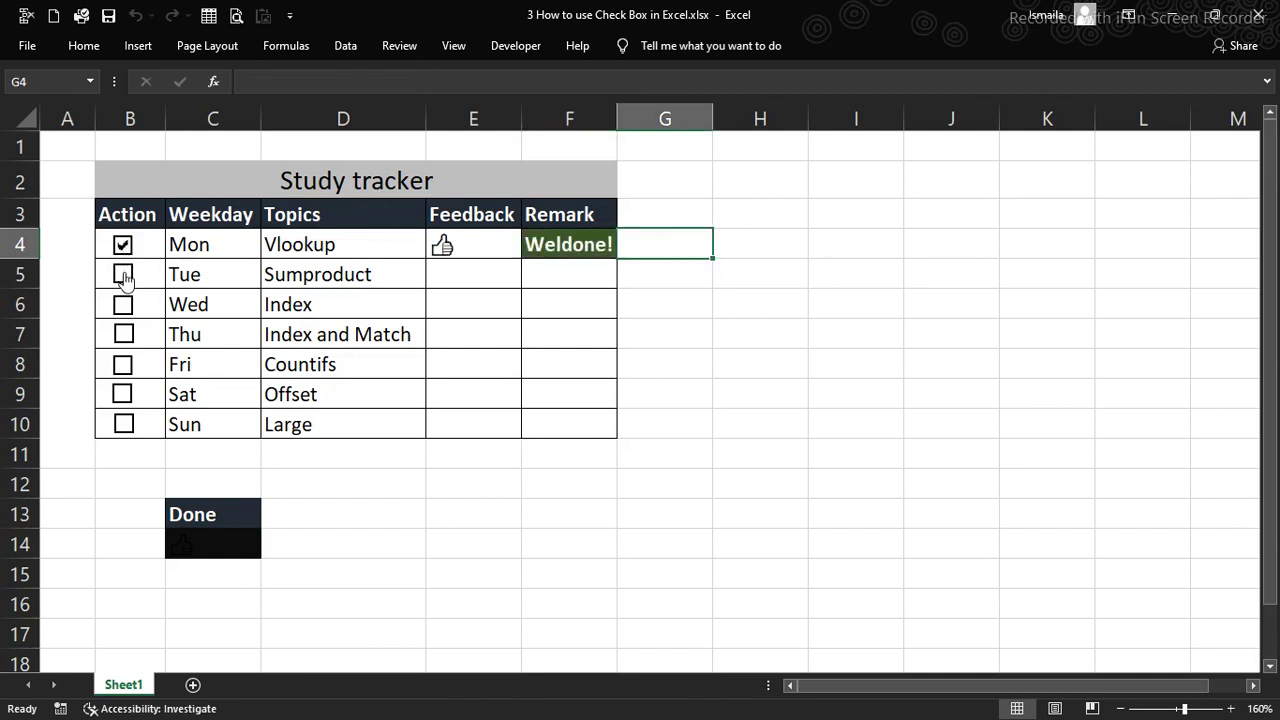
click(122, 274)
click(123, 305)
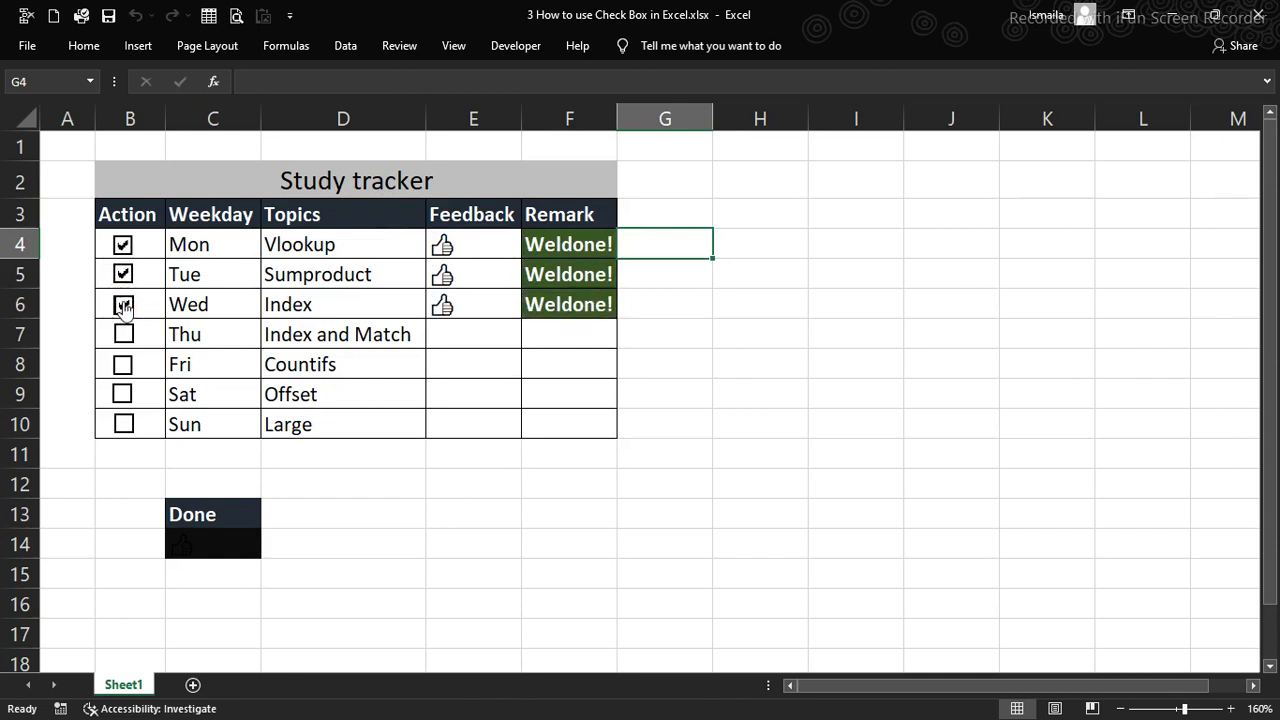
click(124, 338)
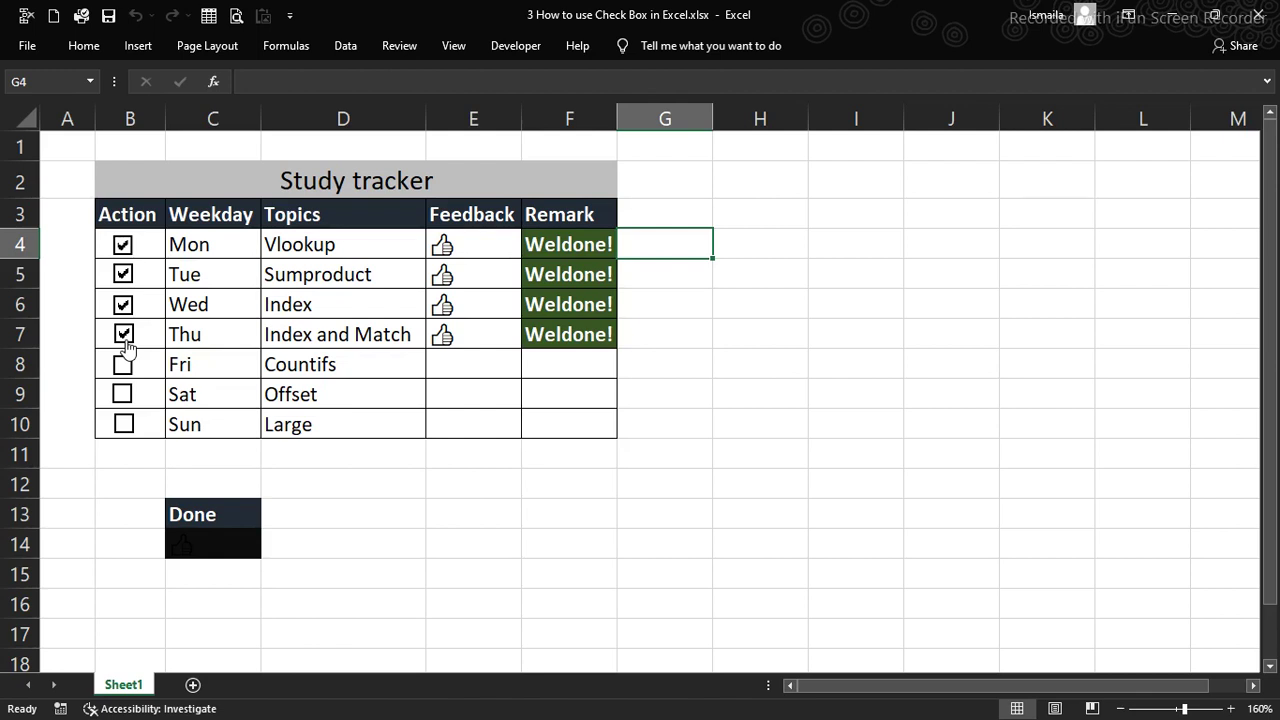
click(122, 306)
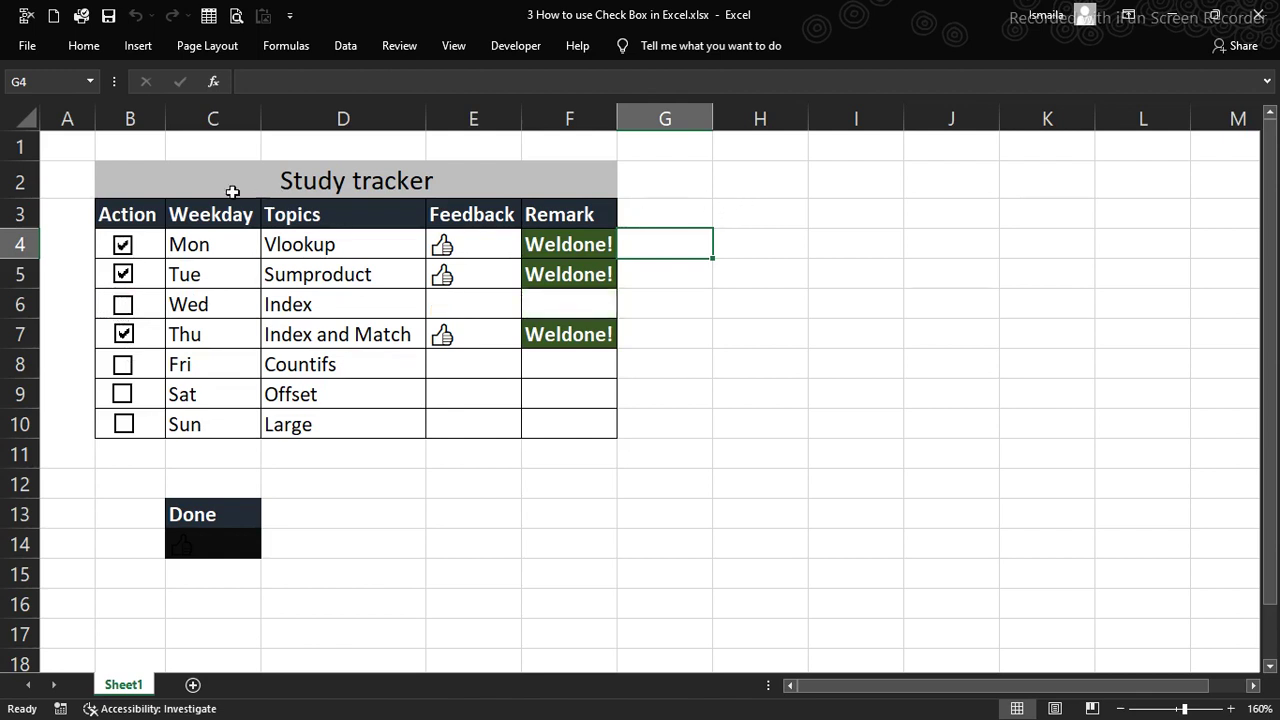
Copy the study tracker B2:F10 and paste only its column widths starting at H2
drag(128, 174, 570, 440)
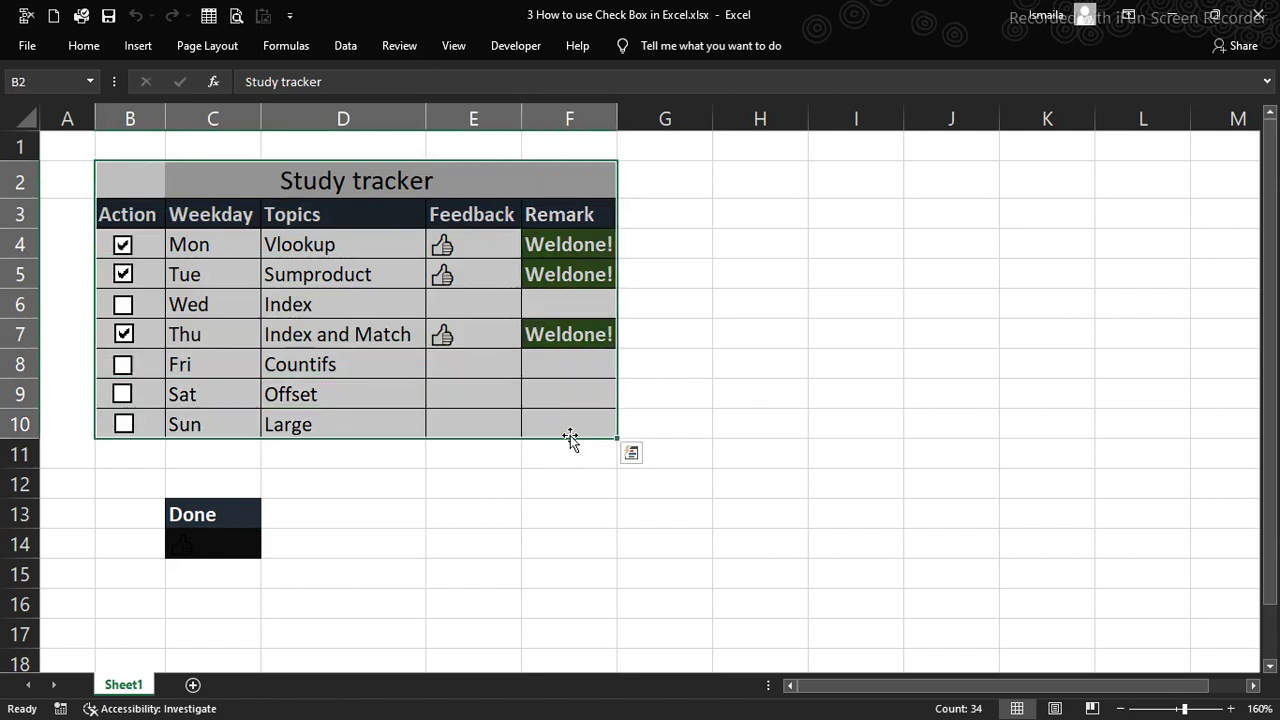
key(ctrl+c)
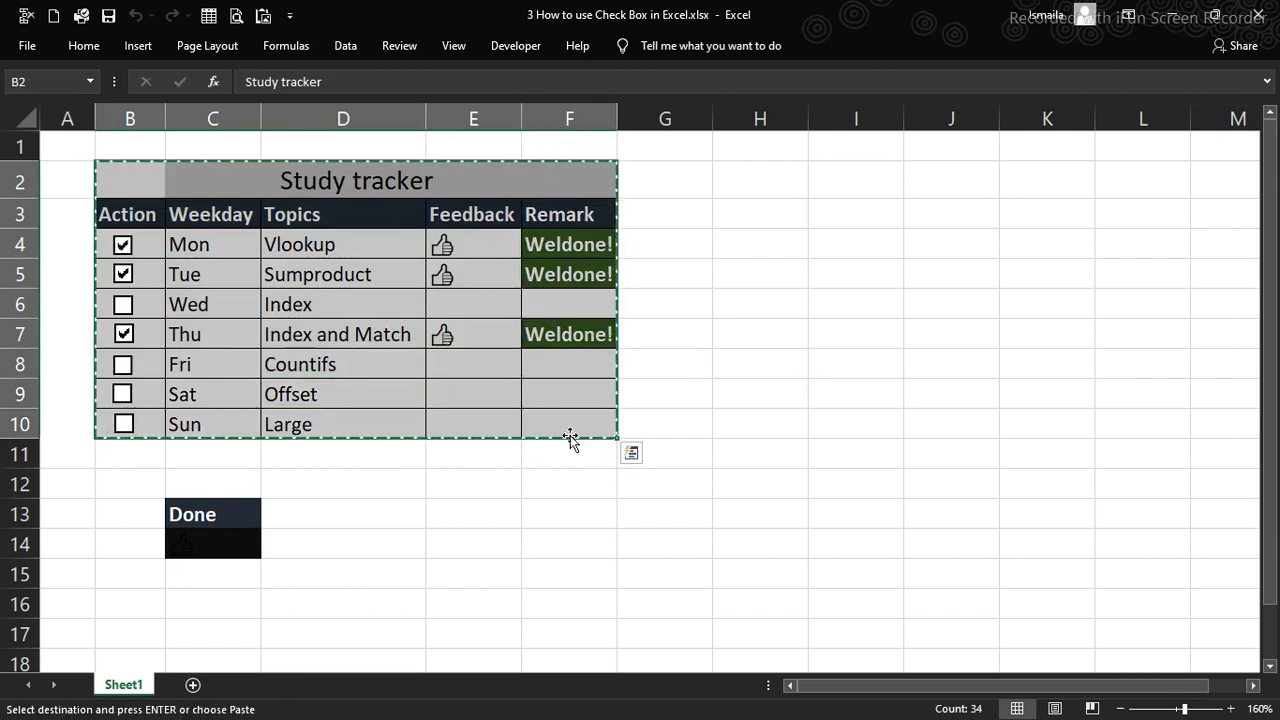
click(731, 179)
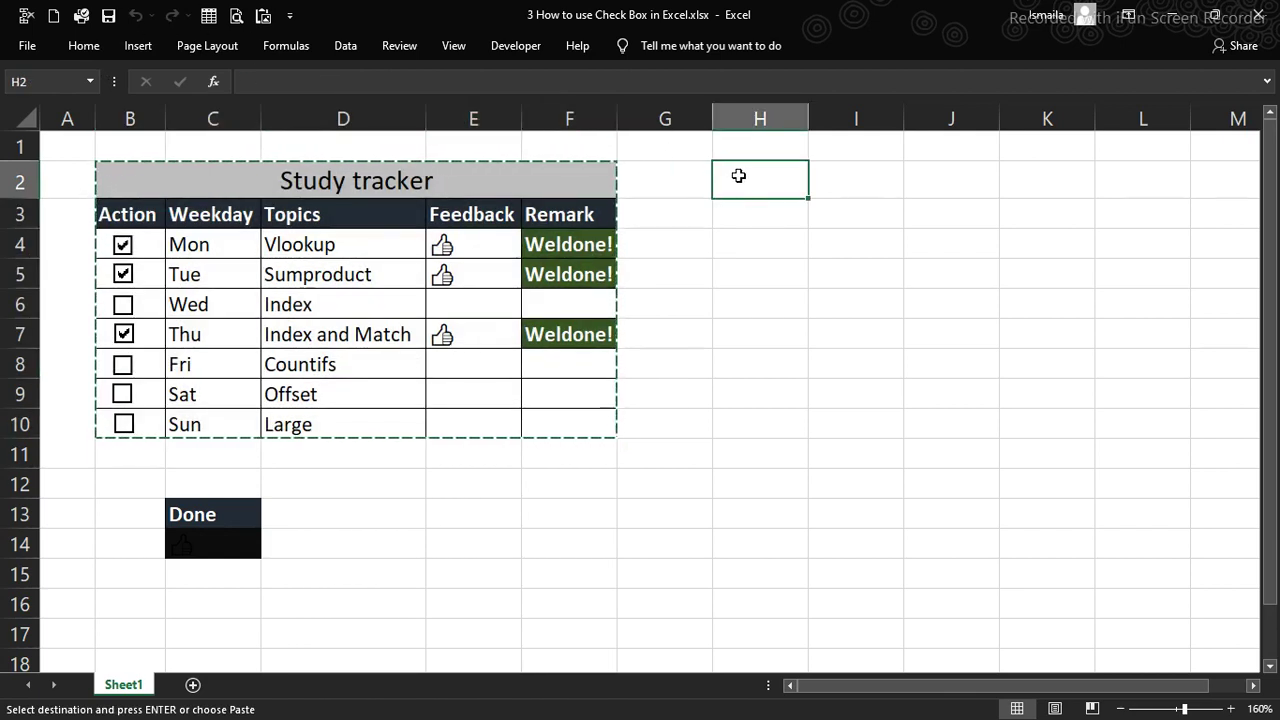
right_click(739, 178)
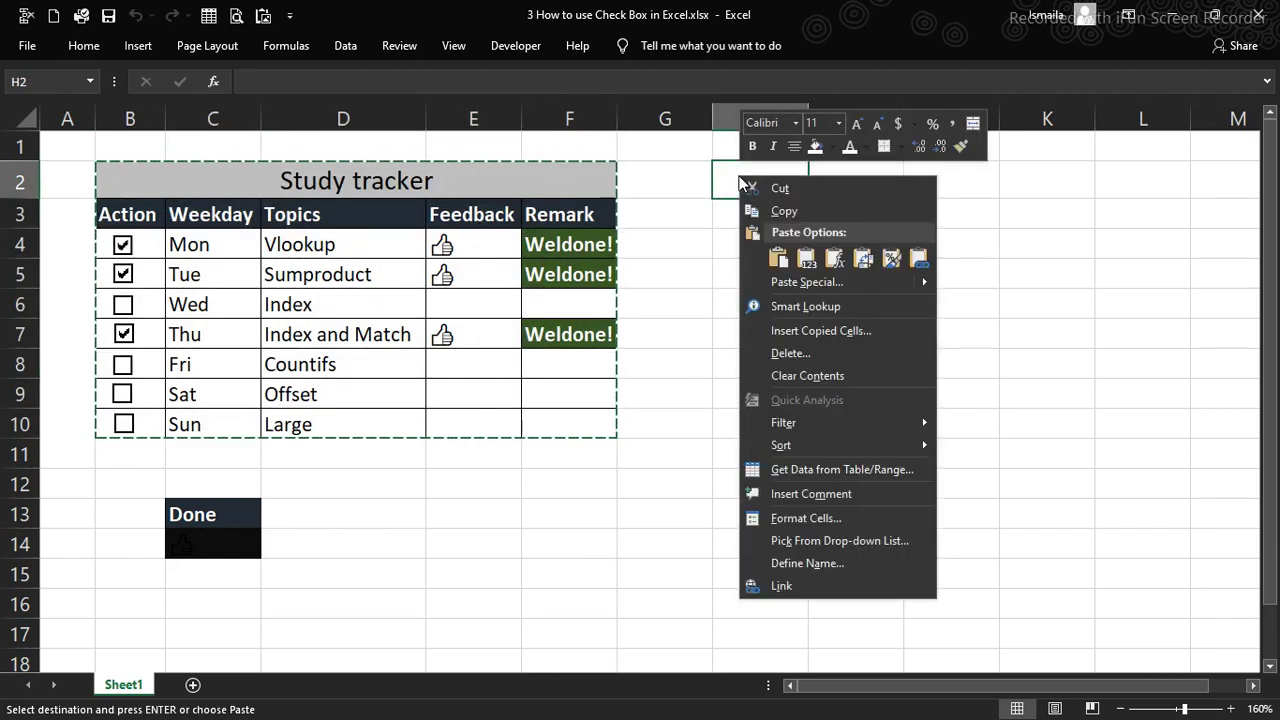
click(802, 283)
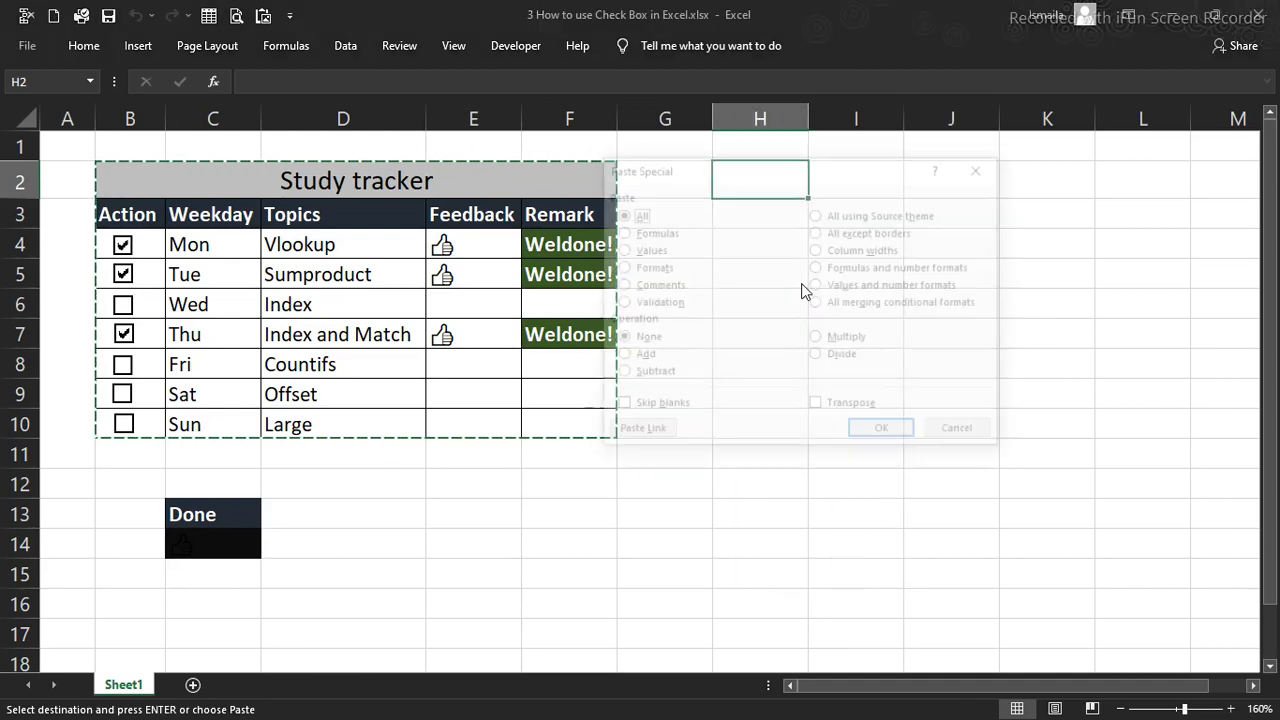
click(835, 250)
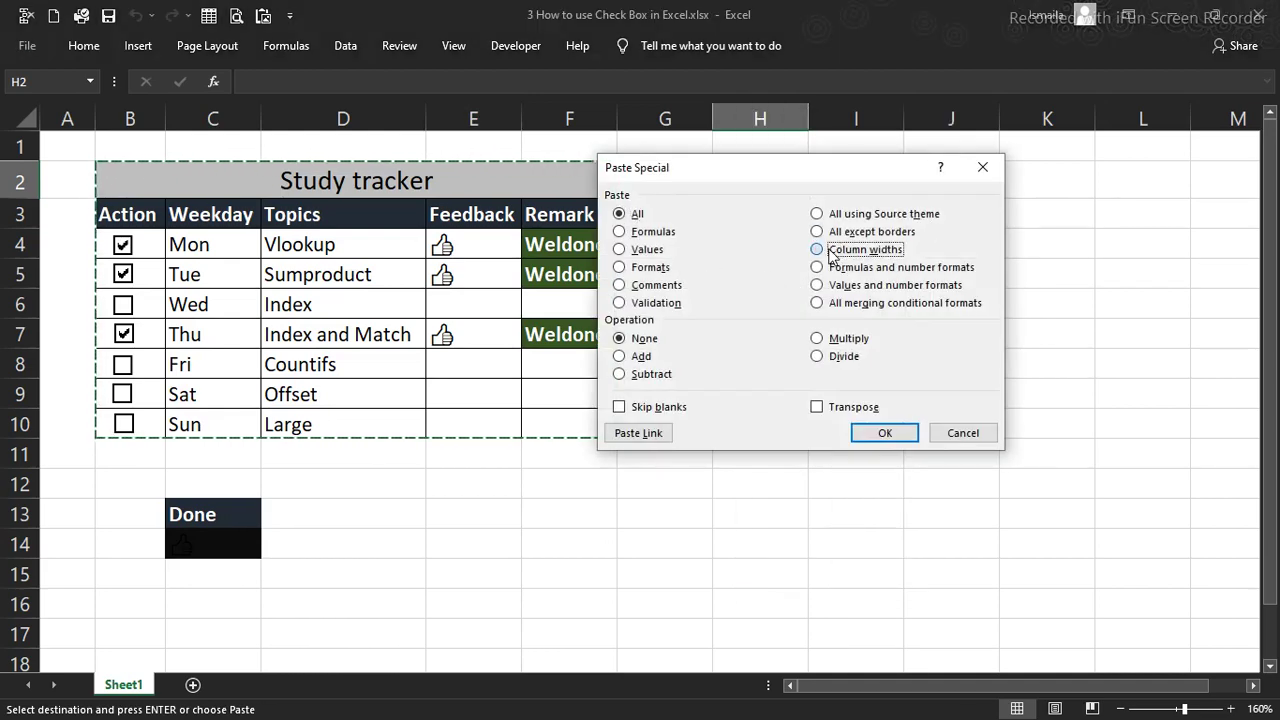
click(884, 434)
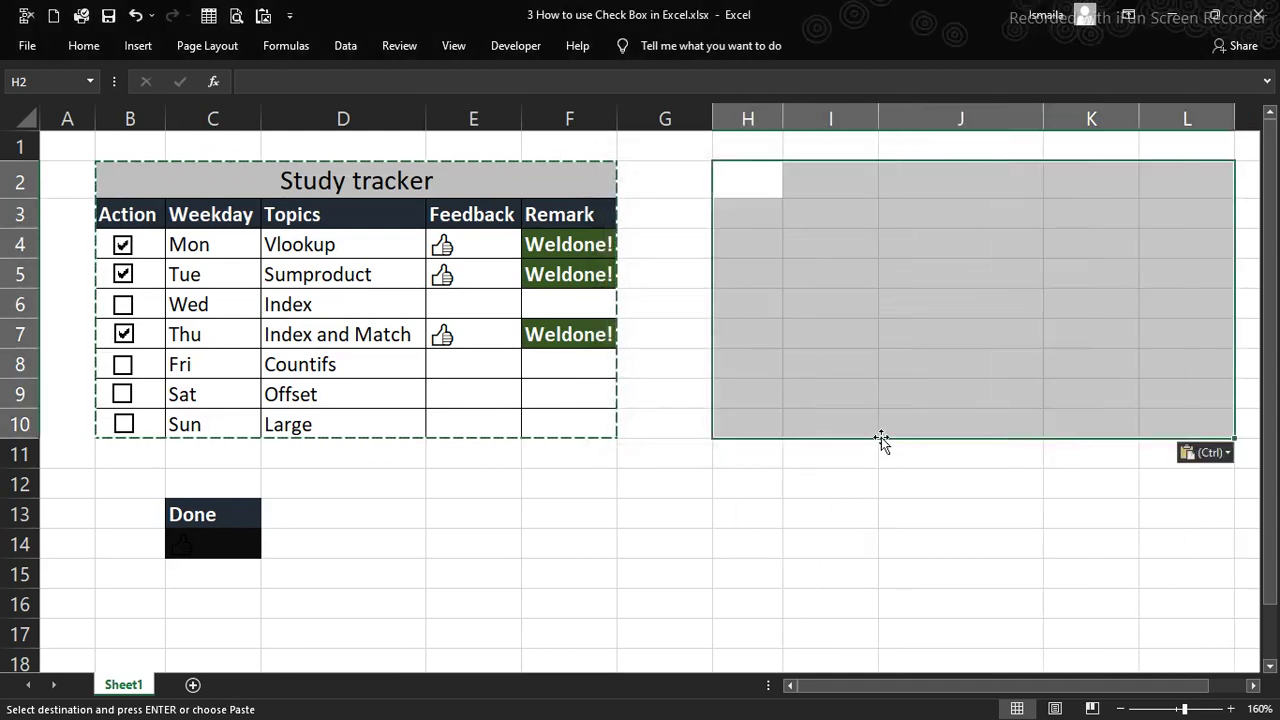
Paste only the formats of the copied study tracker starting at H2
right_click(738, 190)
click(801, 299)
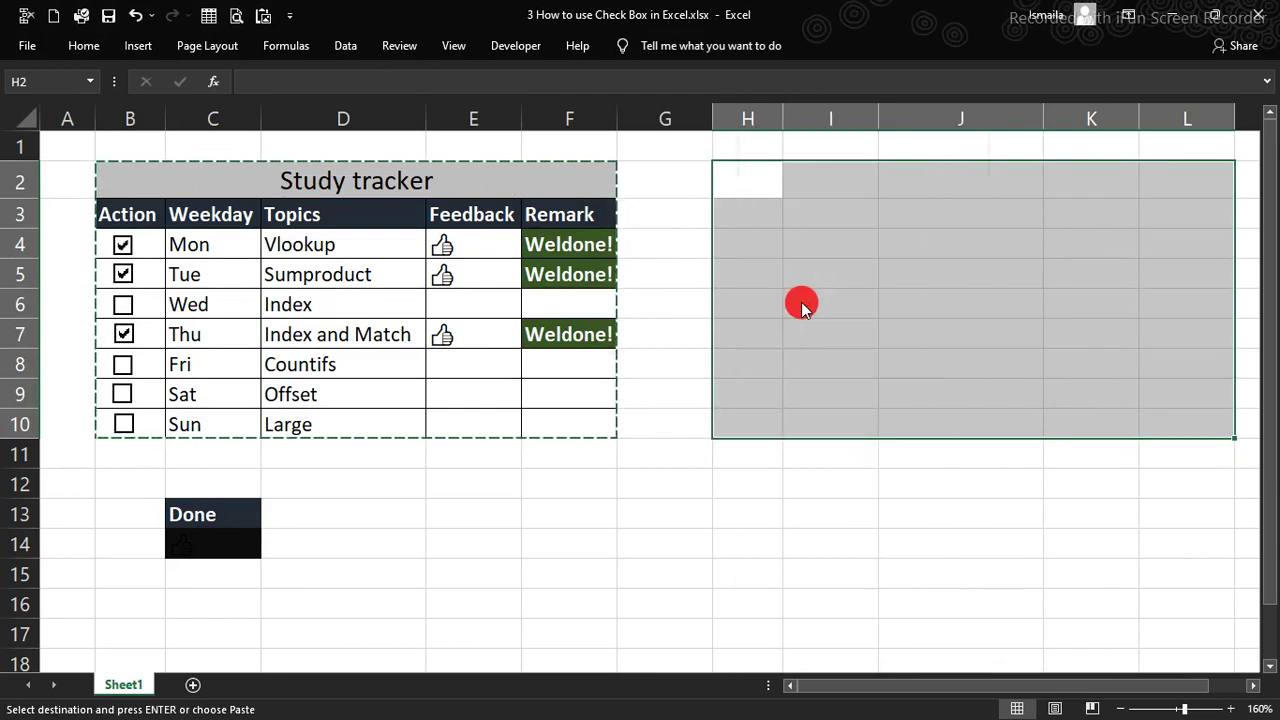
click(620, 286)
click(884, 451)
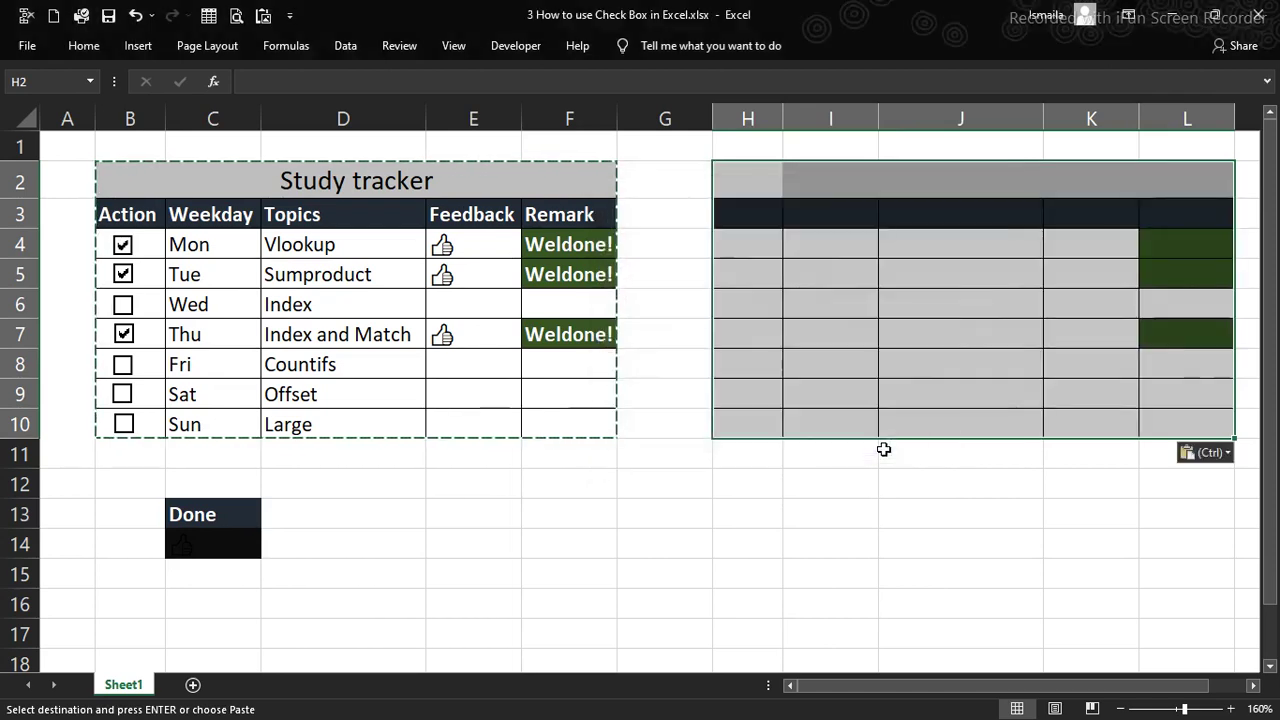
Clear the conditional formatting rules from cells L4:L10 of the new table
click(1193, 248)
drag(1186, 245, 1184, 425)
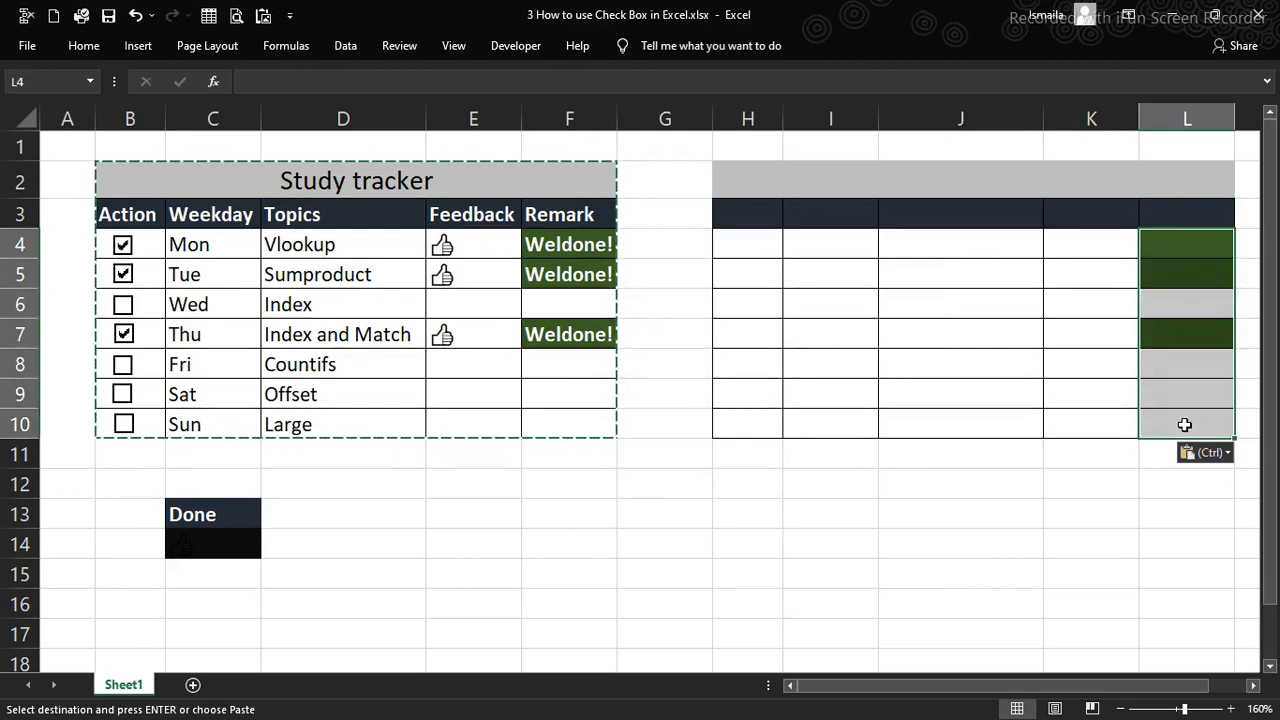
click(84, 47)
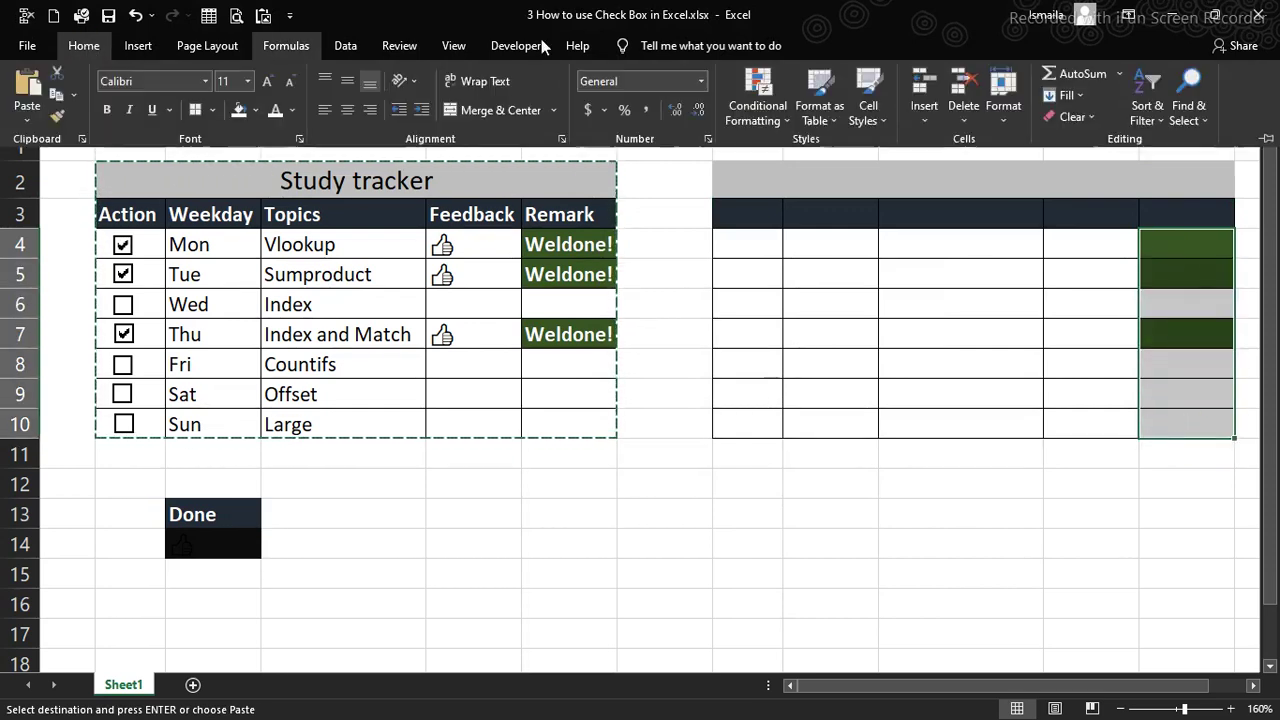
click(782, 126)
mouse_move(768, 370)
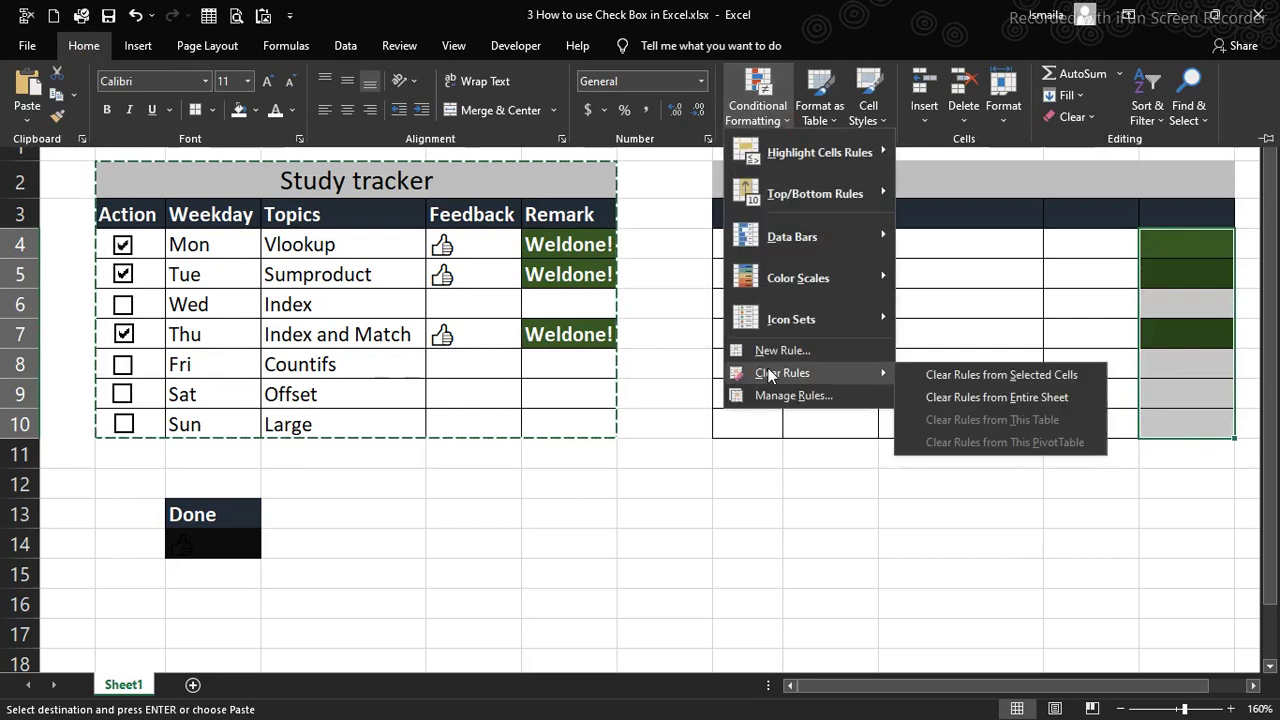
click(960, 375)
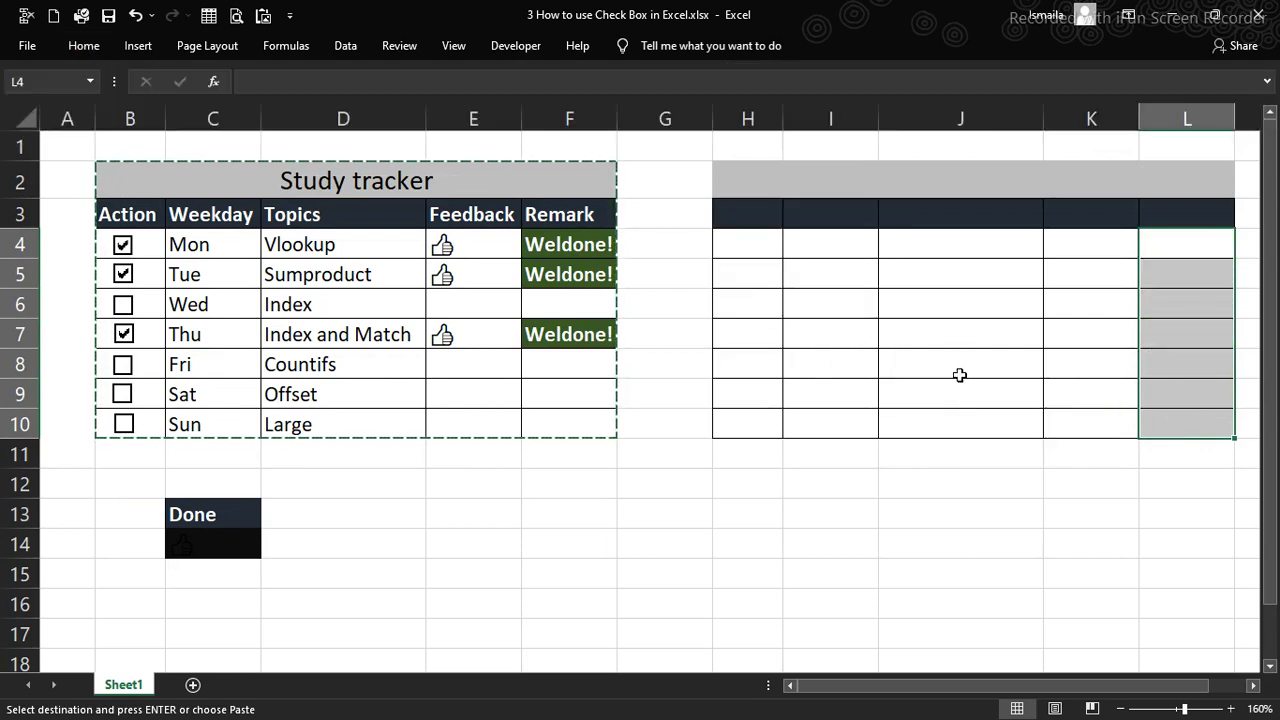
click(960, 375)
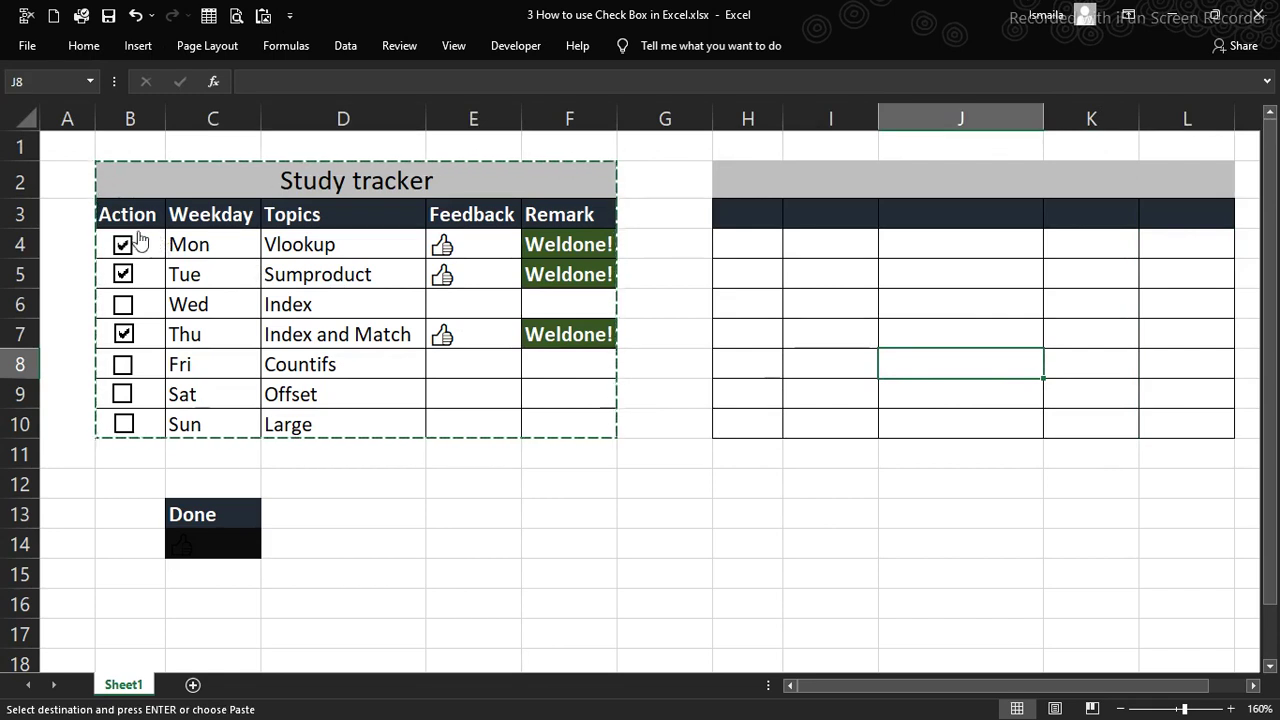
Copy the title and header rows B2:F3 into the new table at H2 and end copy mode
drag(131, 188, 600, 226)
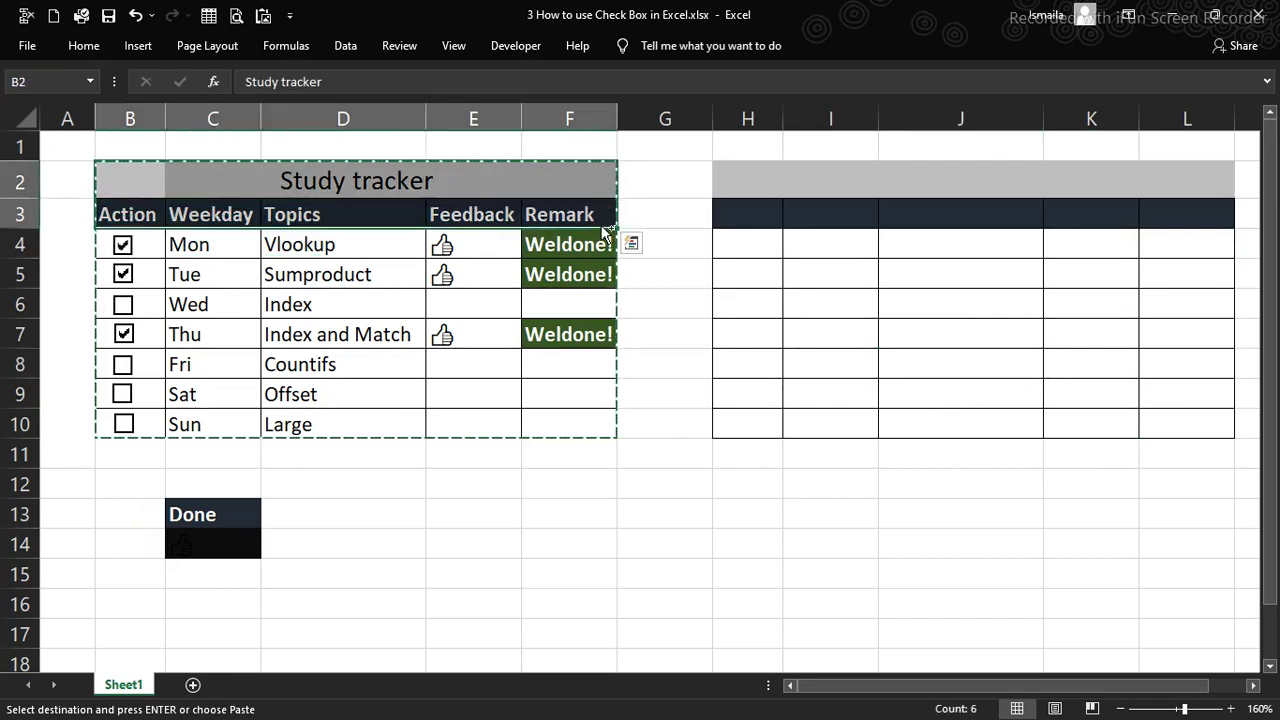
key(ctrl+c)
click(749, 181)
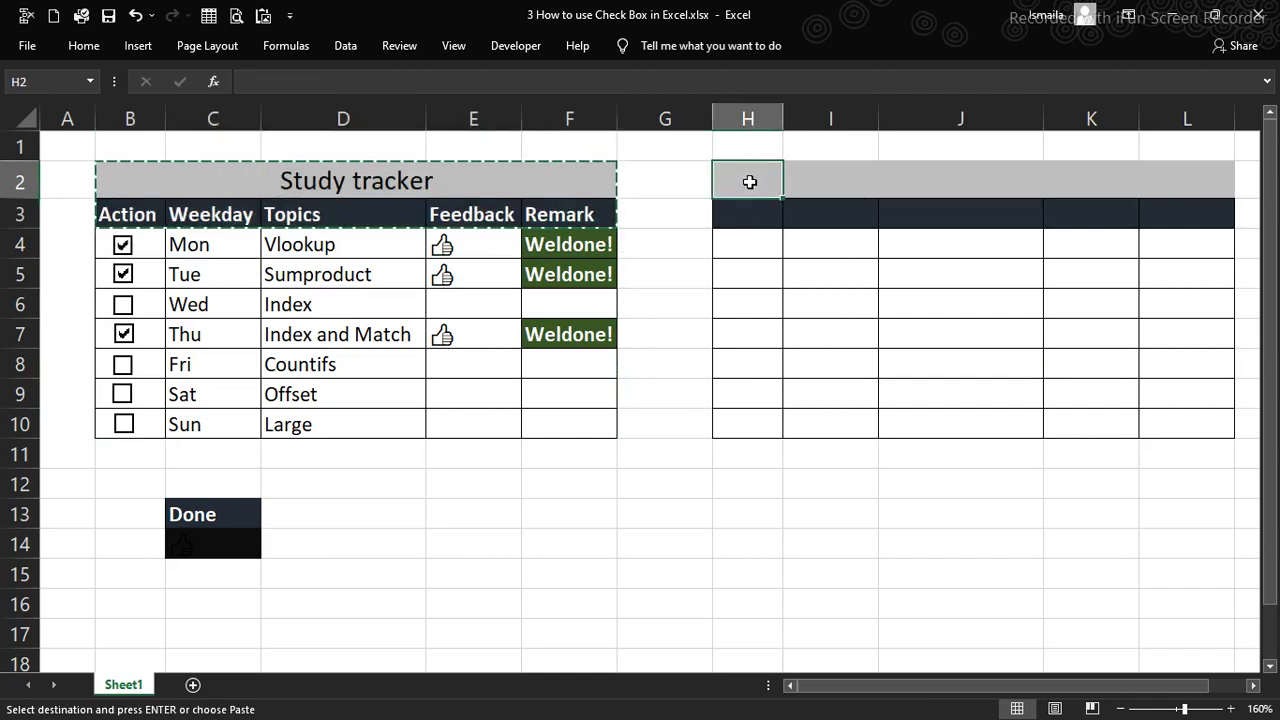
right_click(749, 181)
click(789, 264)
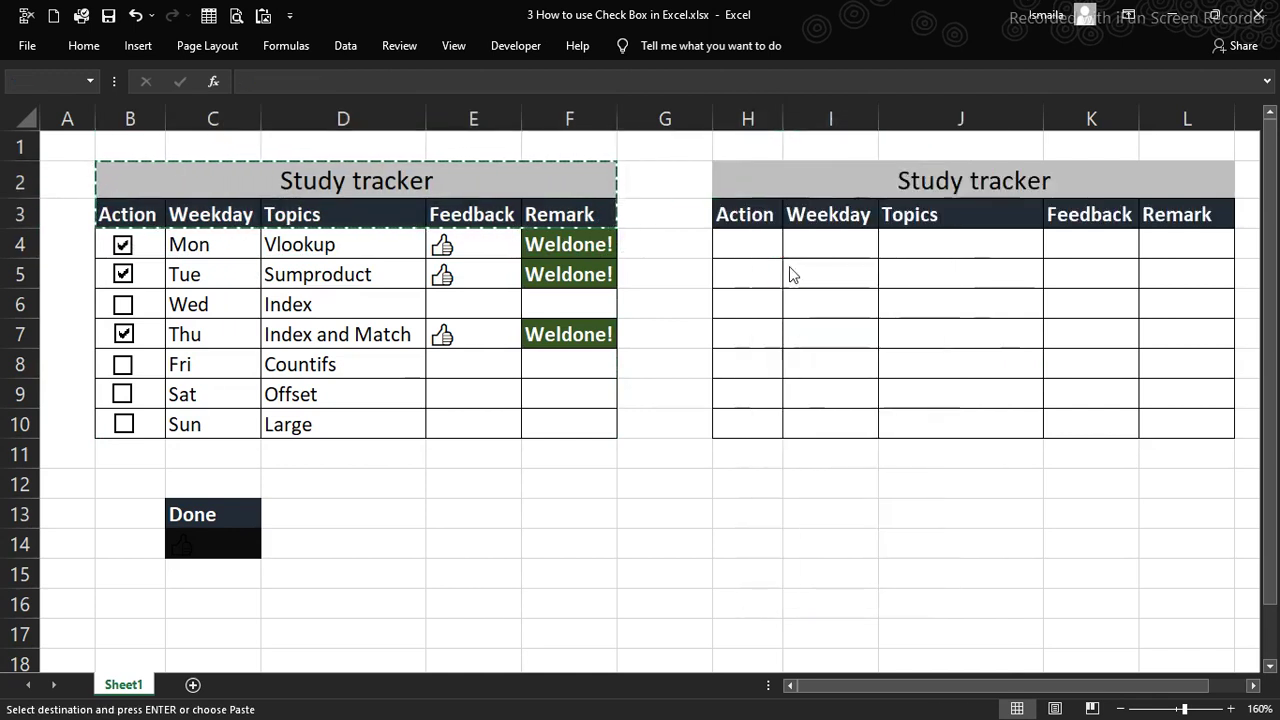
click(824, 314)
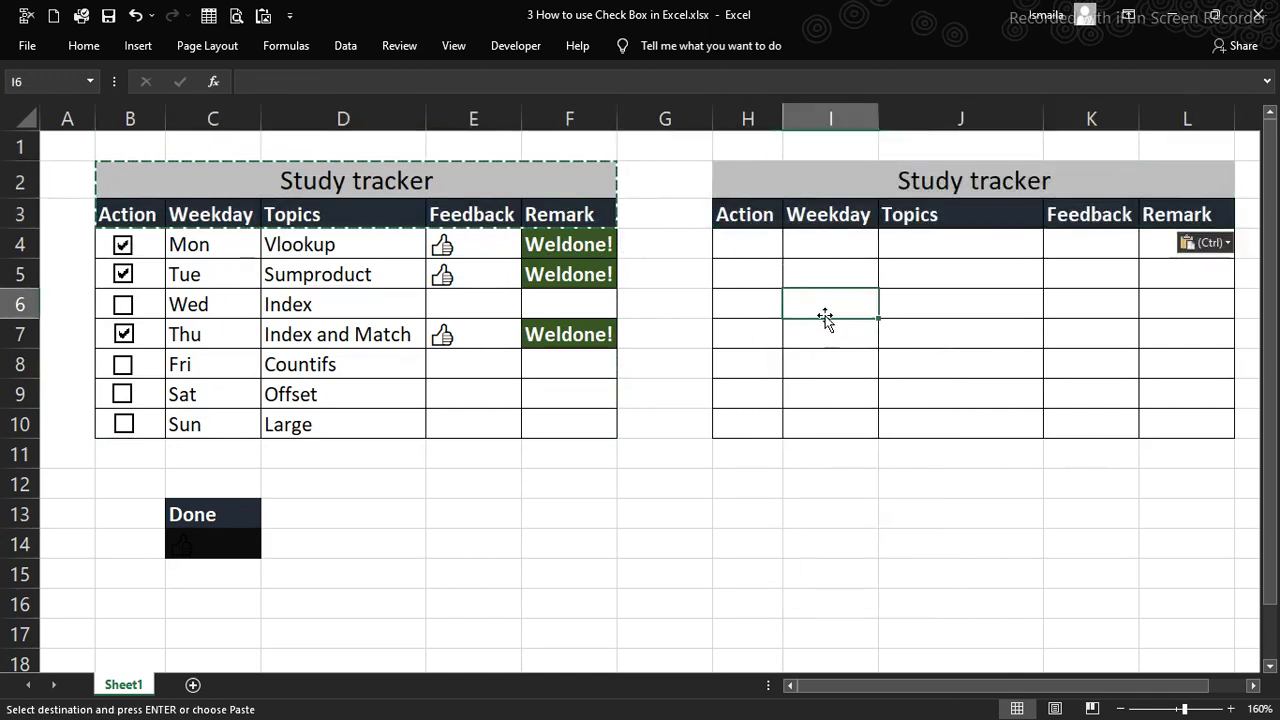
click(746, 248)
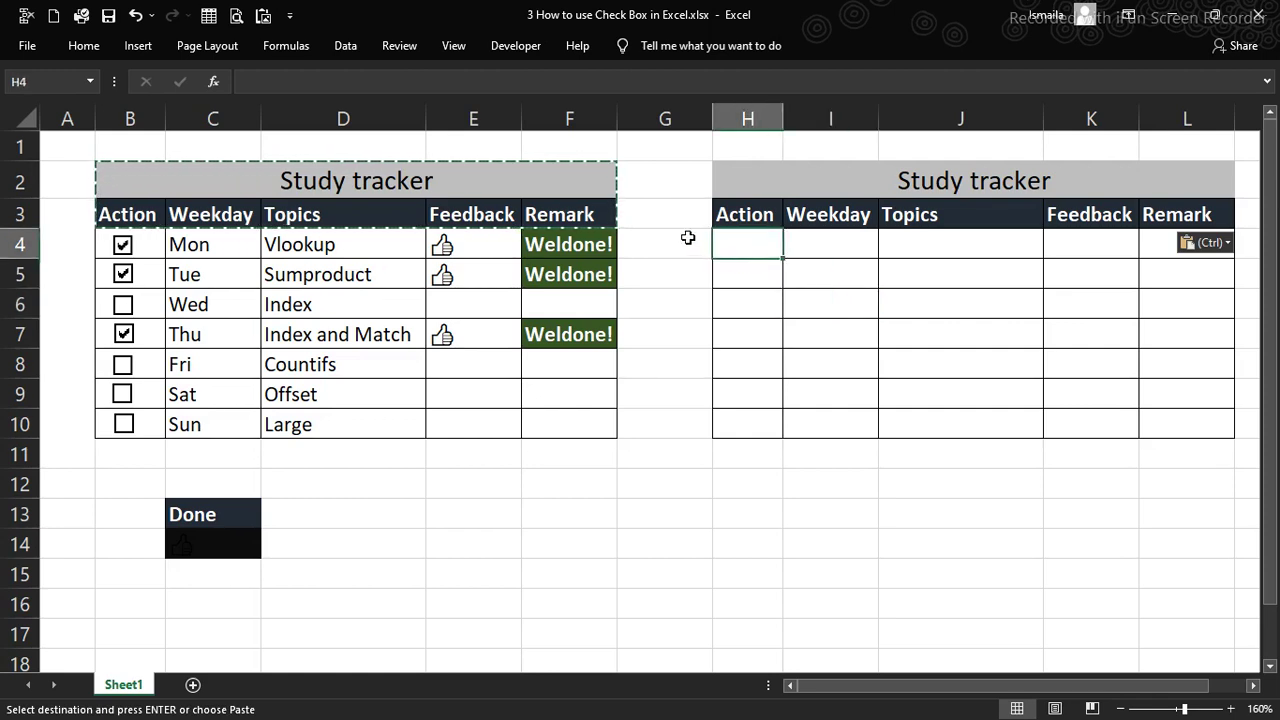
key(Escape)
click(680, 274)
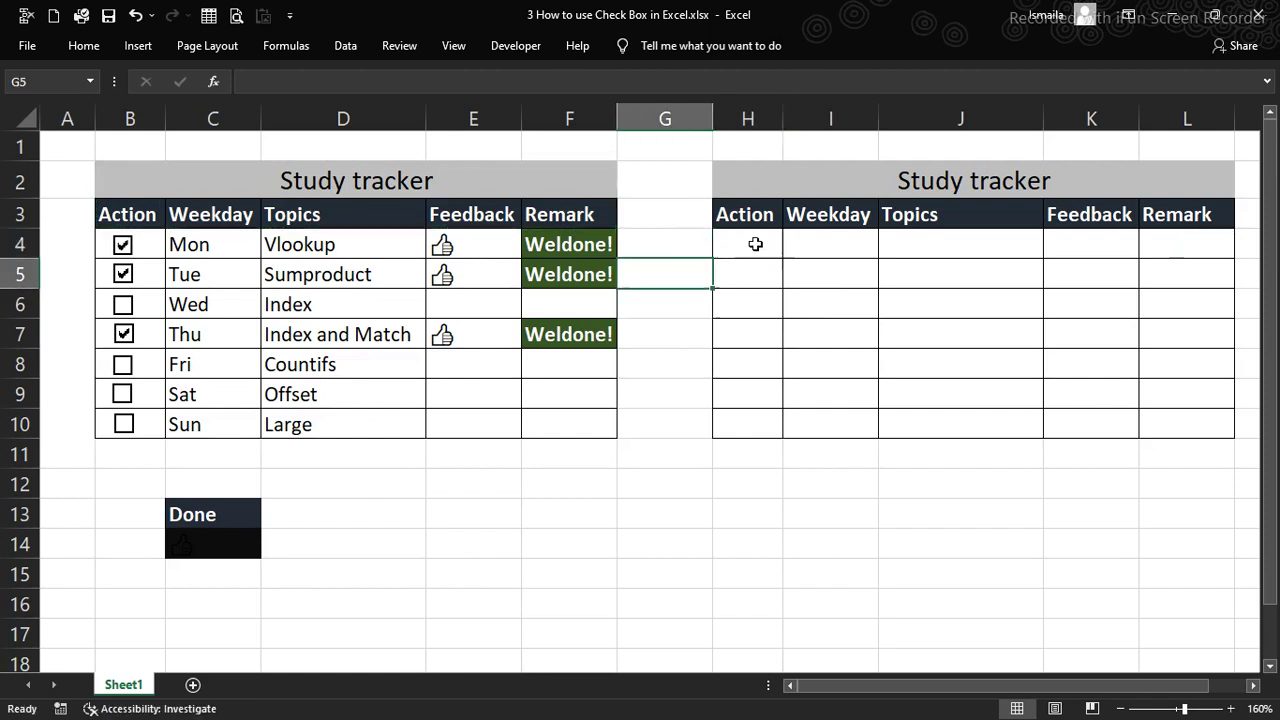
Insert a Check Box form control at H4 and move it to the empty area around G13
click(518, 48)
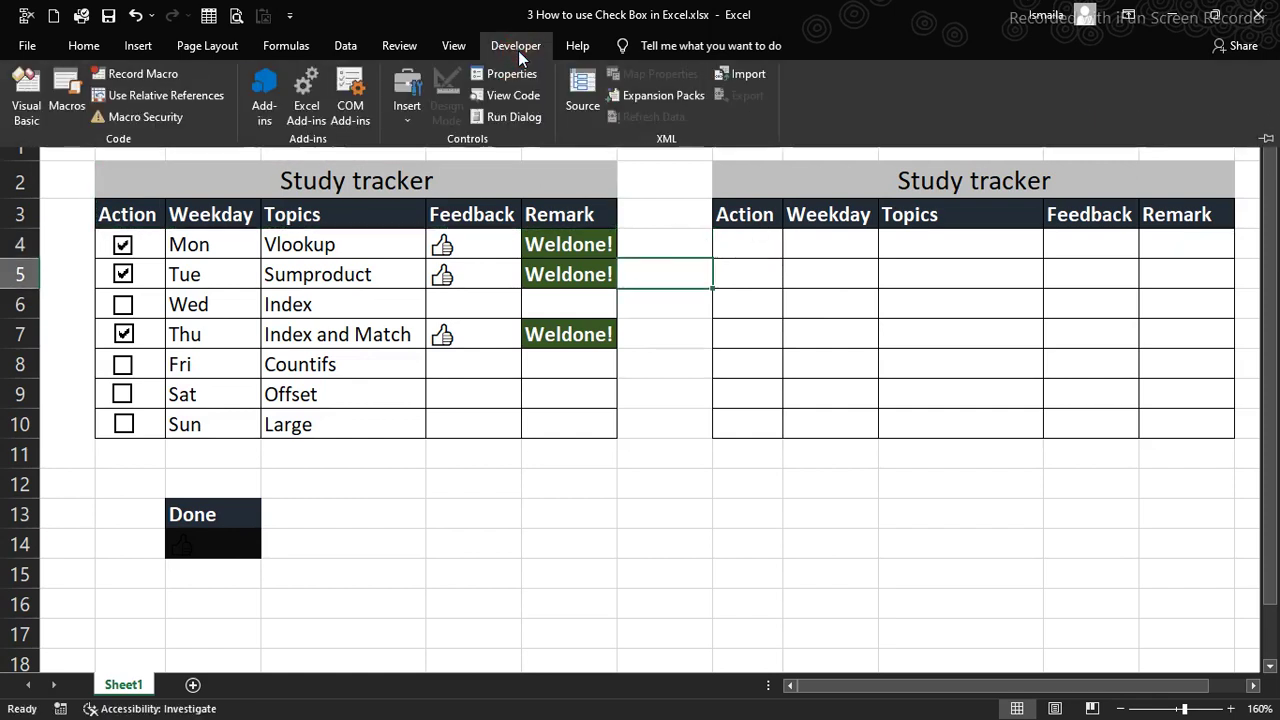
click(404, 124)
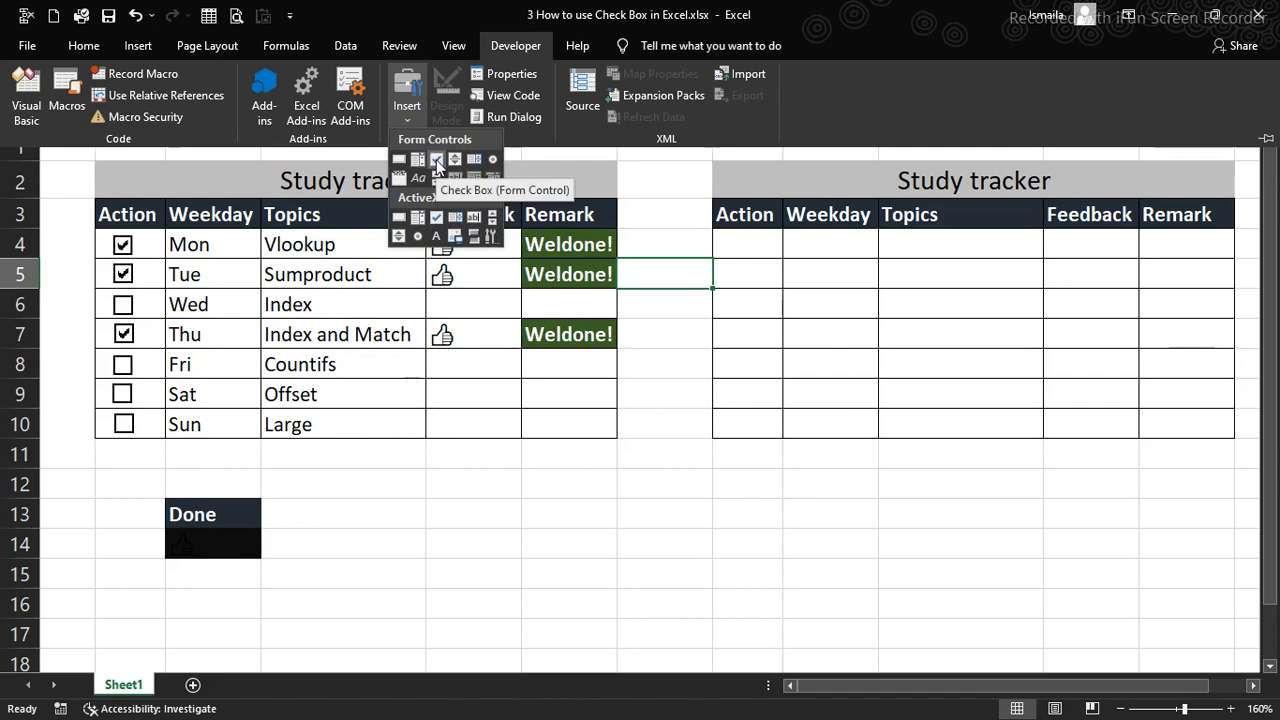
click(435, 160)
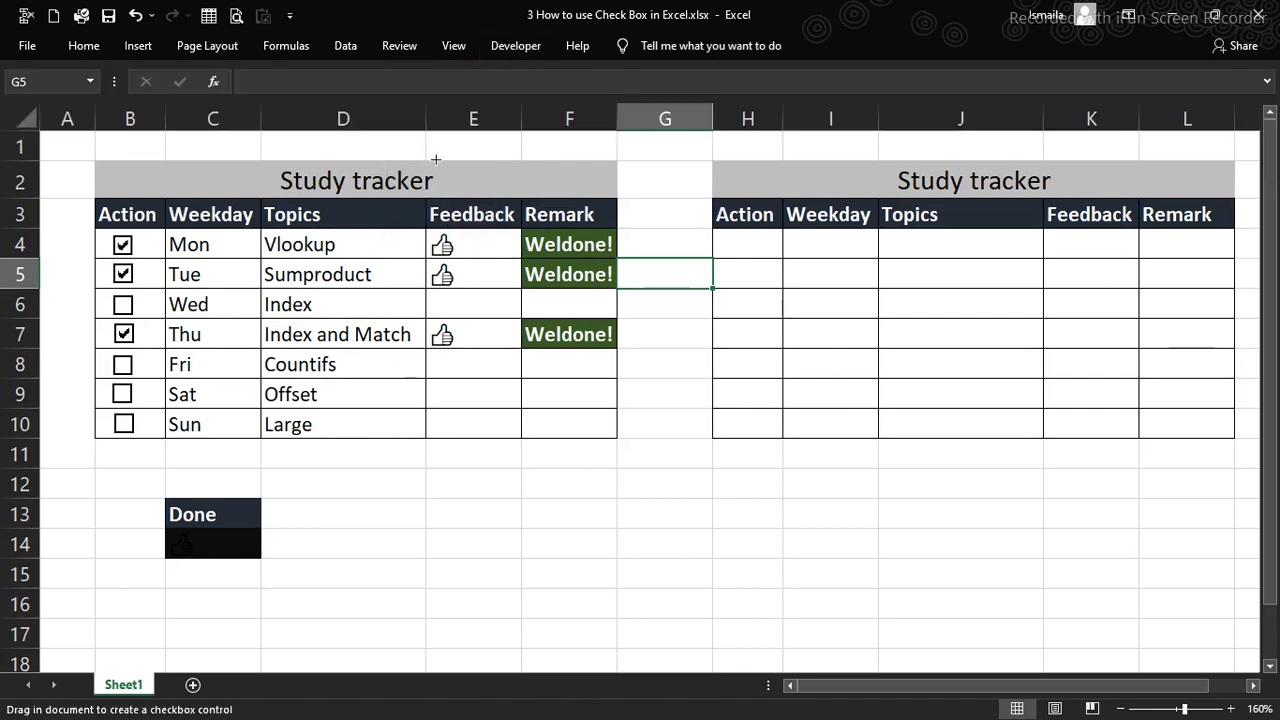
click(730, 244)
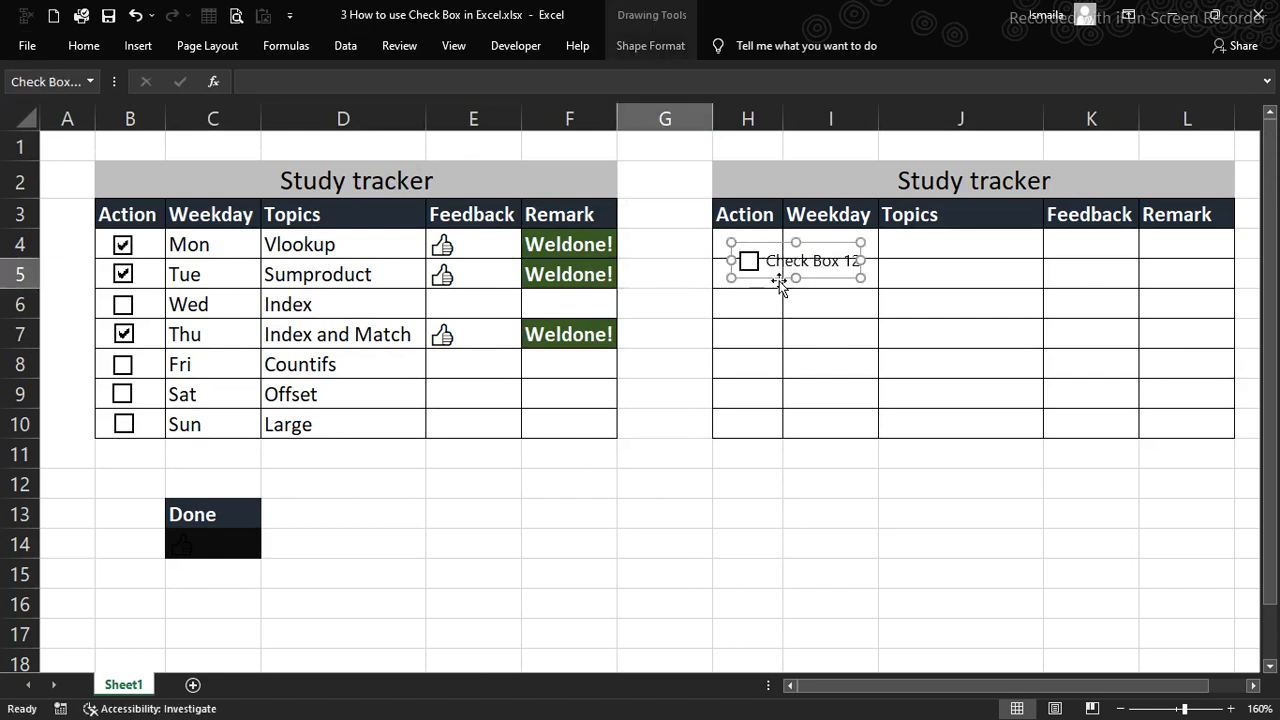
click(738, 341)
drag(738, 341, 643, 540)
Delete the whole label text of the new check box, leaving only the box
click(634, 517)
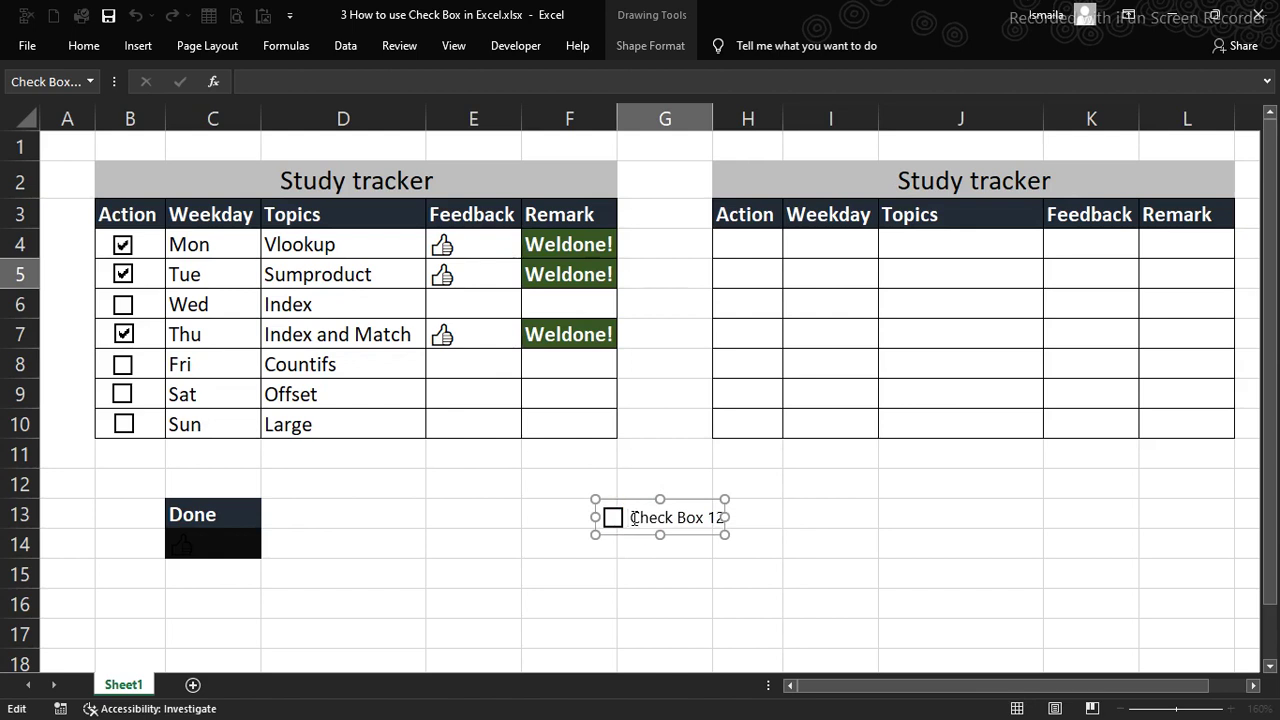
key(Delete)
key(Delete)
key(Delete)
key(Delete)
key(Delete)
key(Delete)
key(Delete)
key(Delete)
key(Delete)
key(Delete)
key(Delete)
key(Delete)
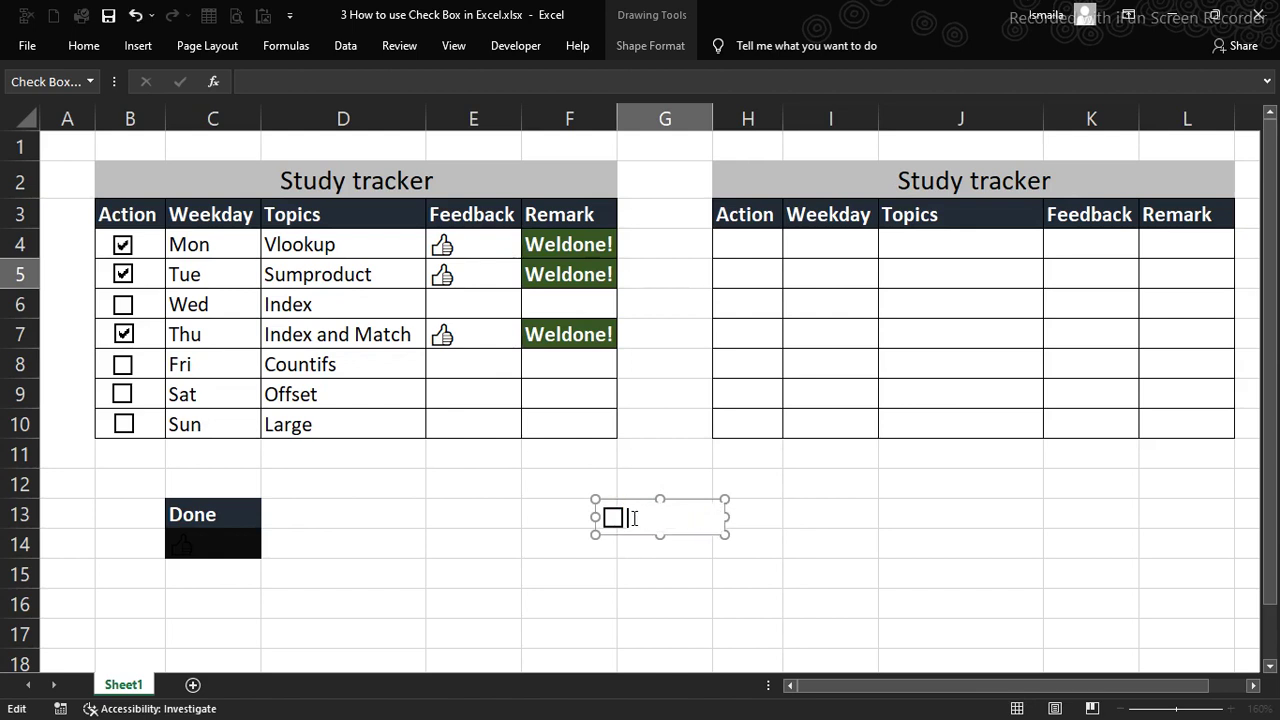
Shrink the check box to fit a cell and place copies of it in the Action column, H4:H10
drag(726, 534, 748, 294)
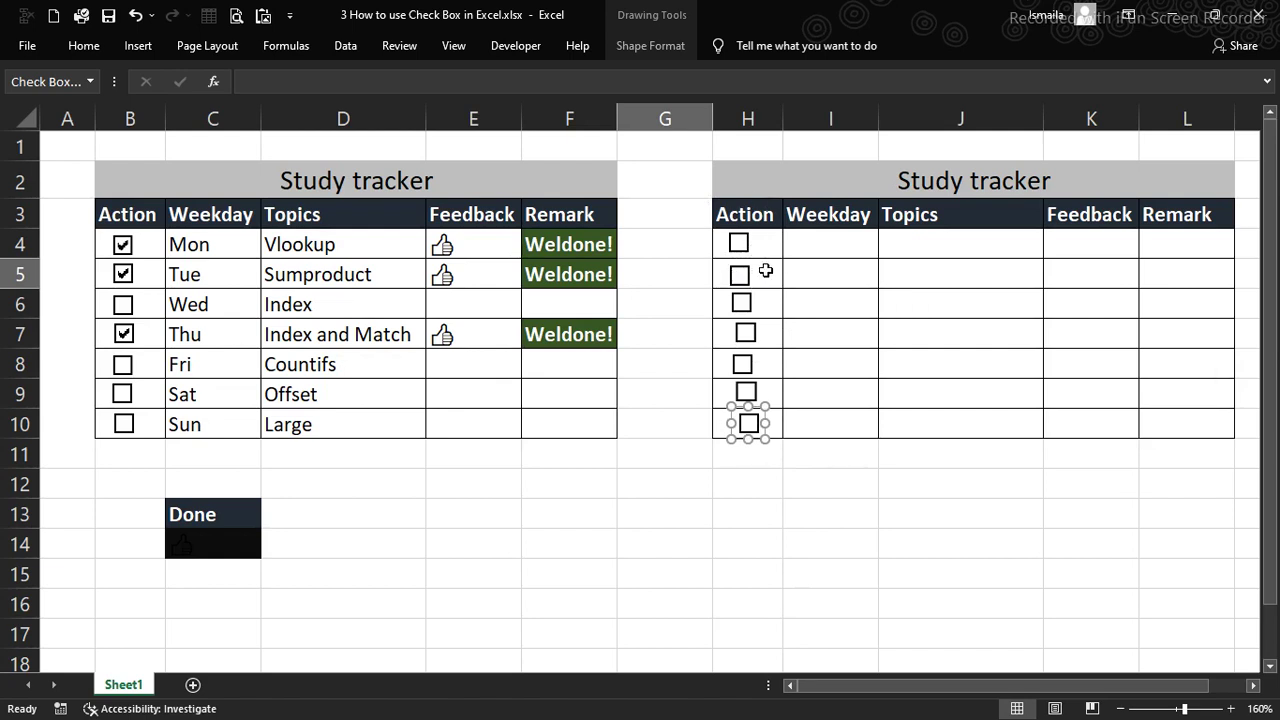
click(846, 434)
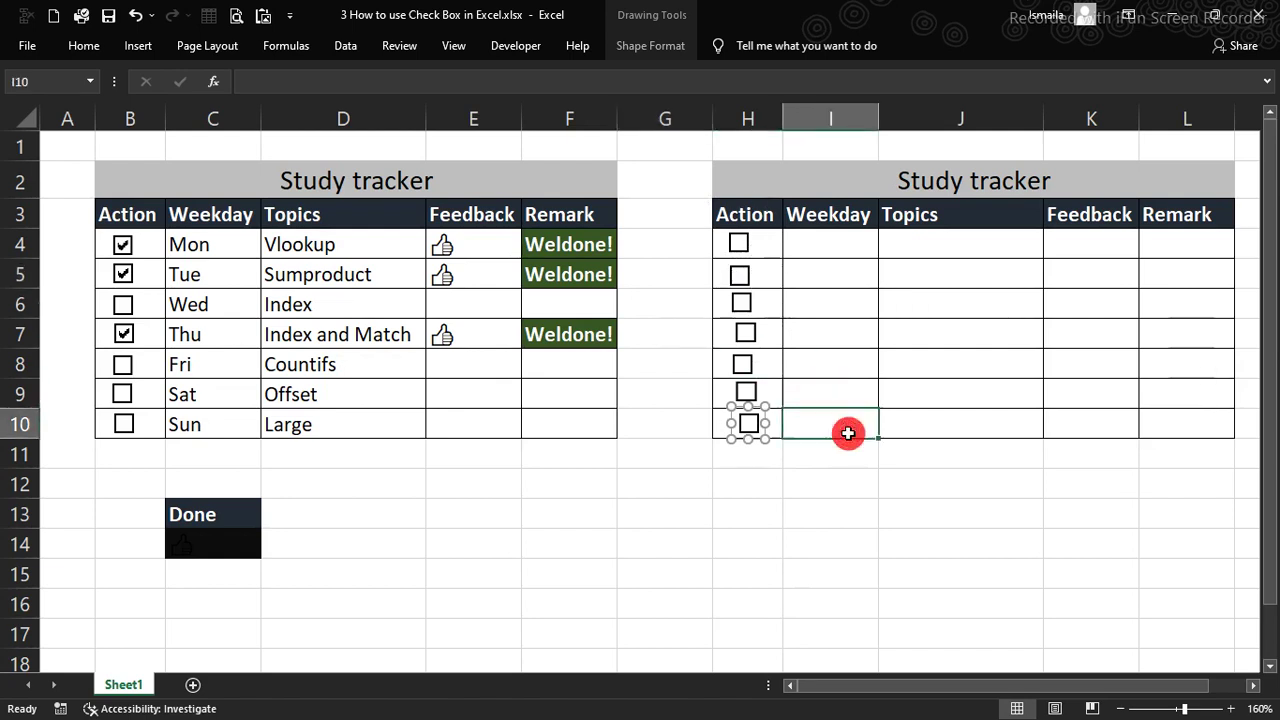
ctrl+click(751, 422)
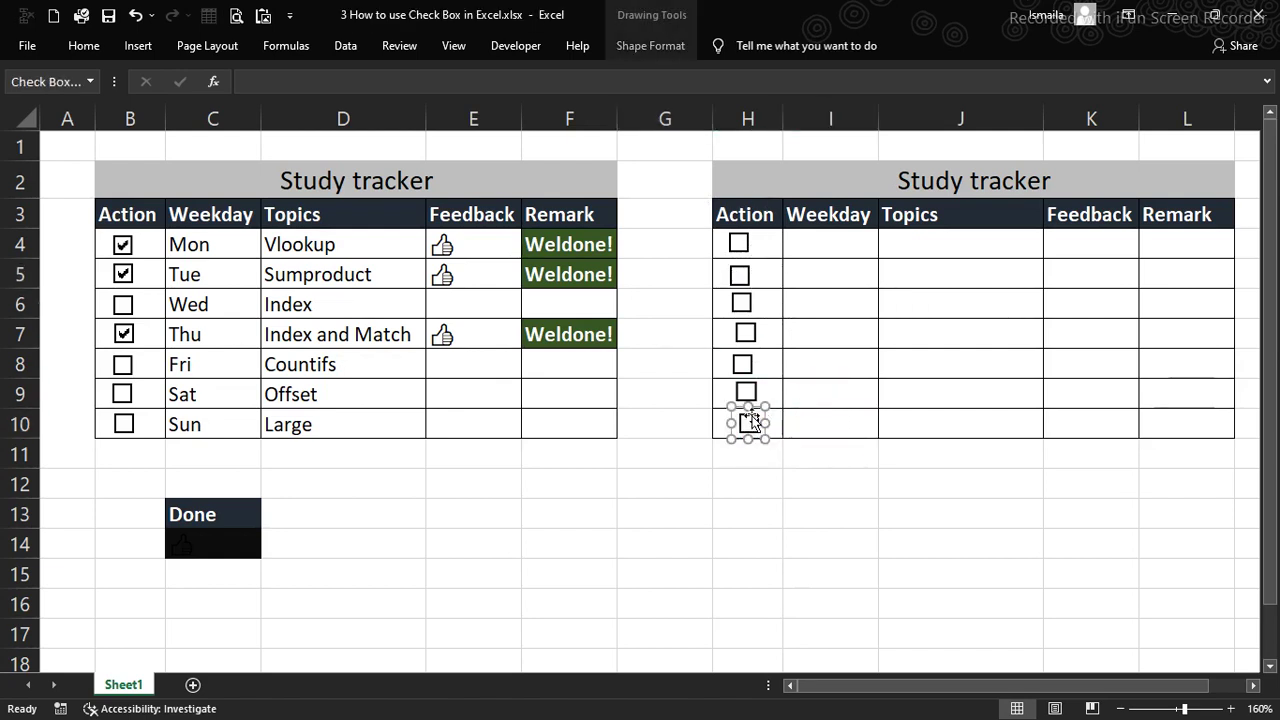
ctrl+click(748, 394)
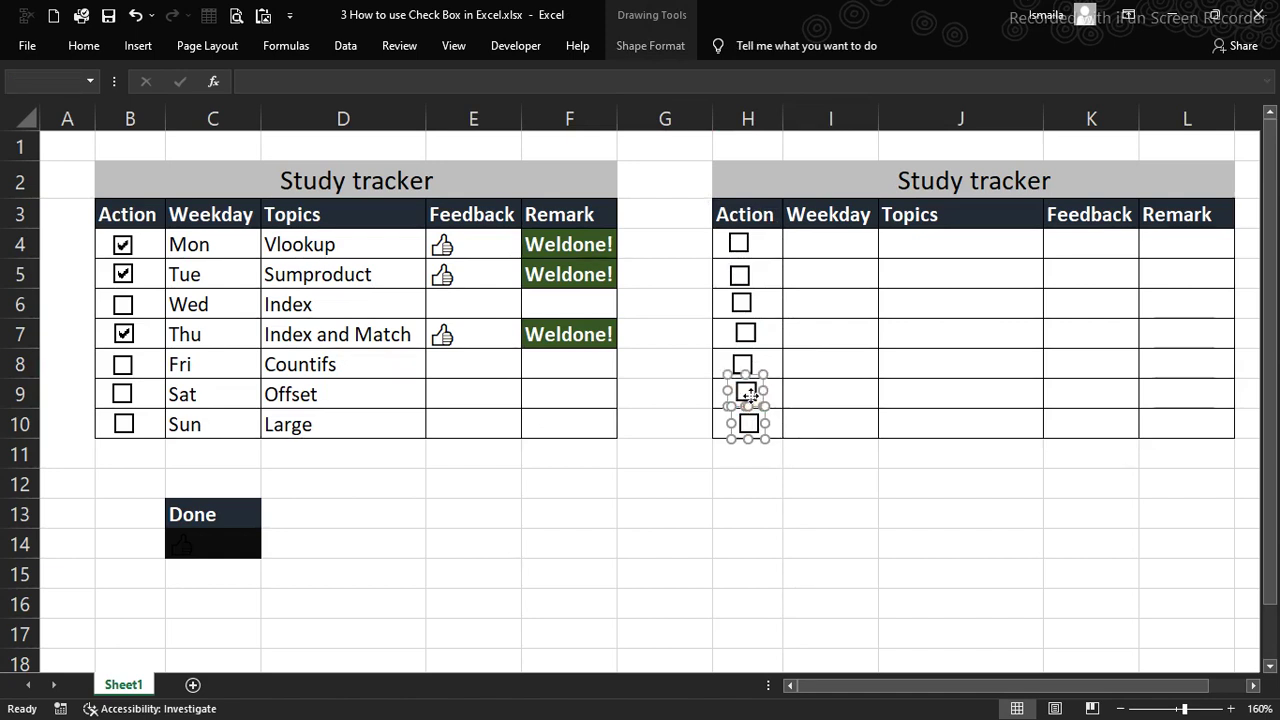
click(857, 541)
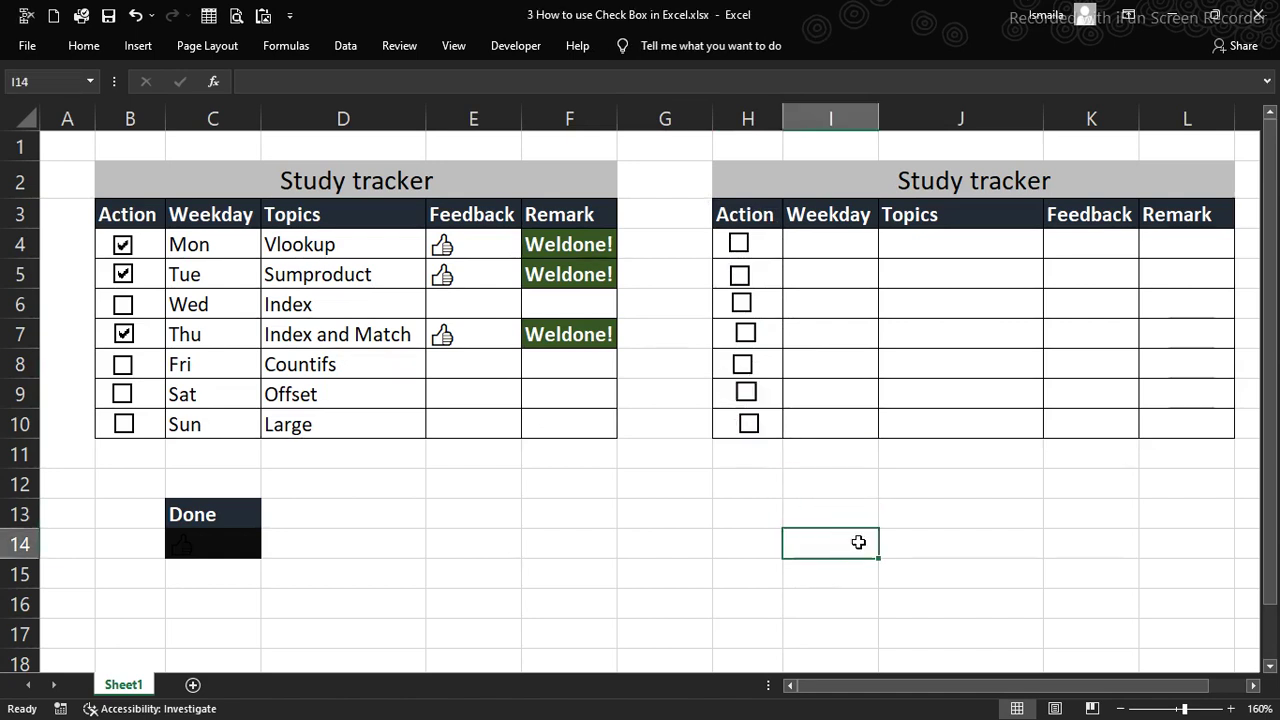
Select all seven check boxes in H4:H10 together as objects and align them left
click(90, 45)
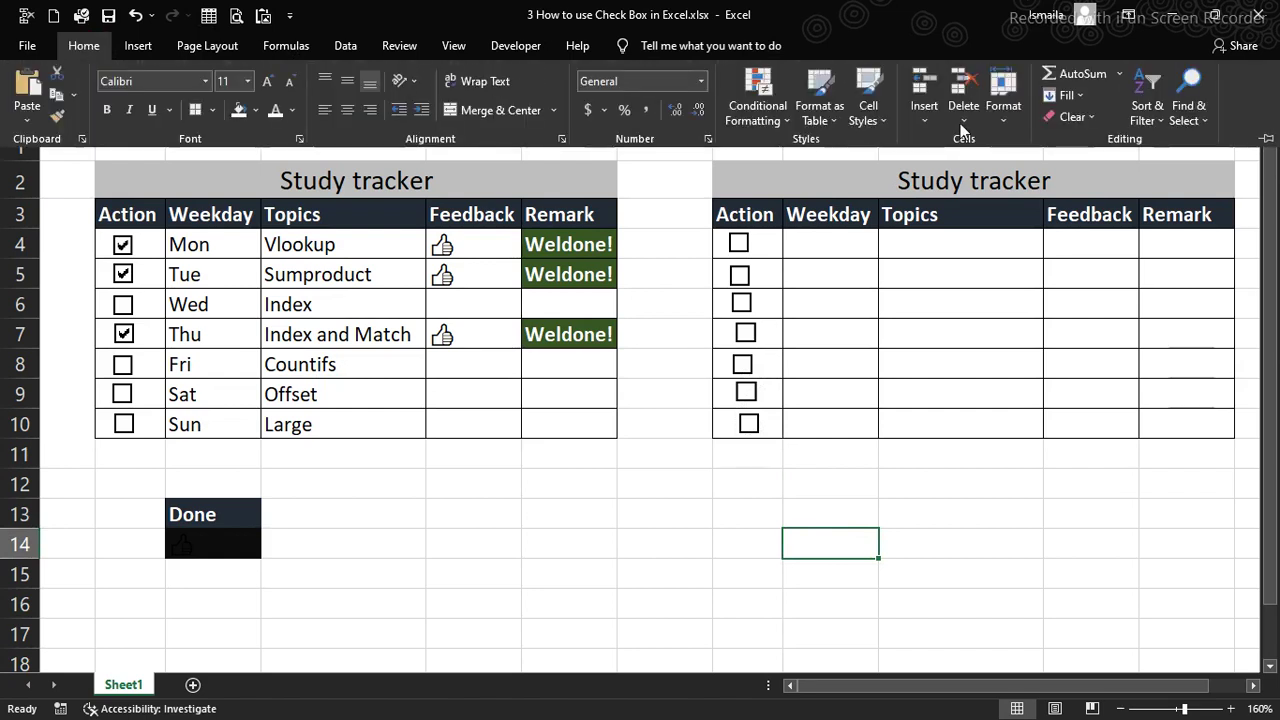
click(1189, 122)
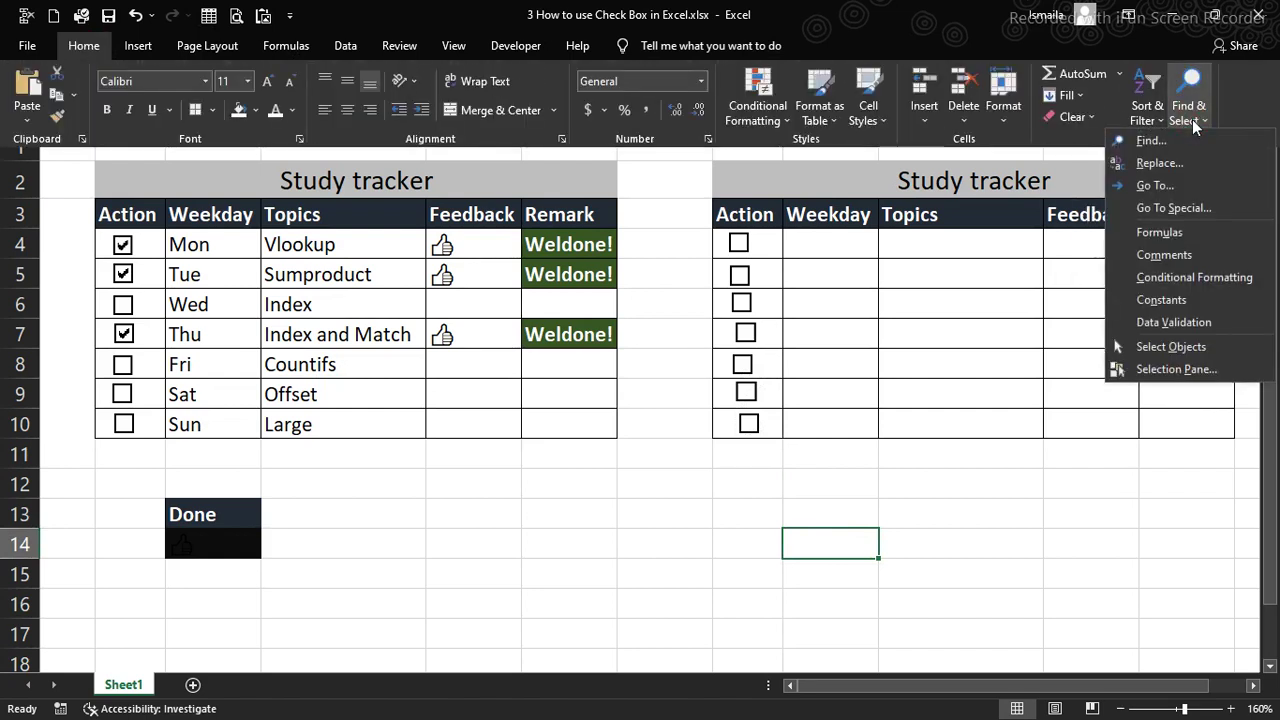
click(1162, 349)
mouse_move(672, 220)
mouse_down()
mouse_move(836, 382)
mouse_move(838, 480)
mouse_up()
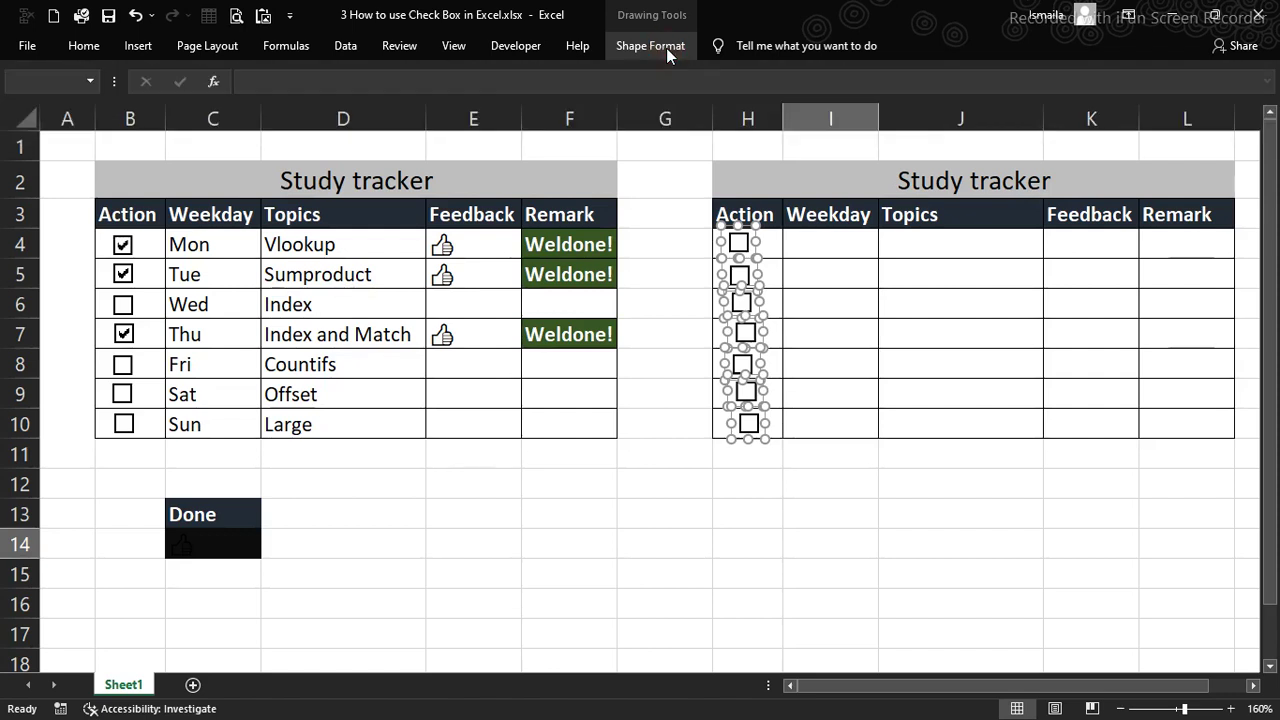
click(666, 48)
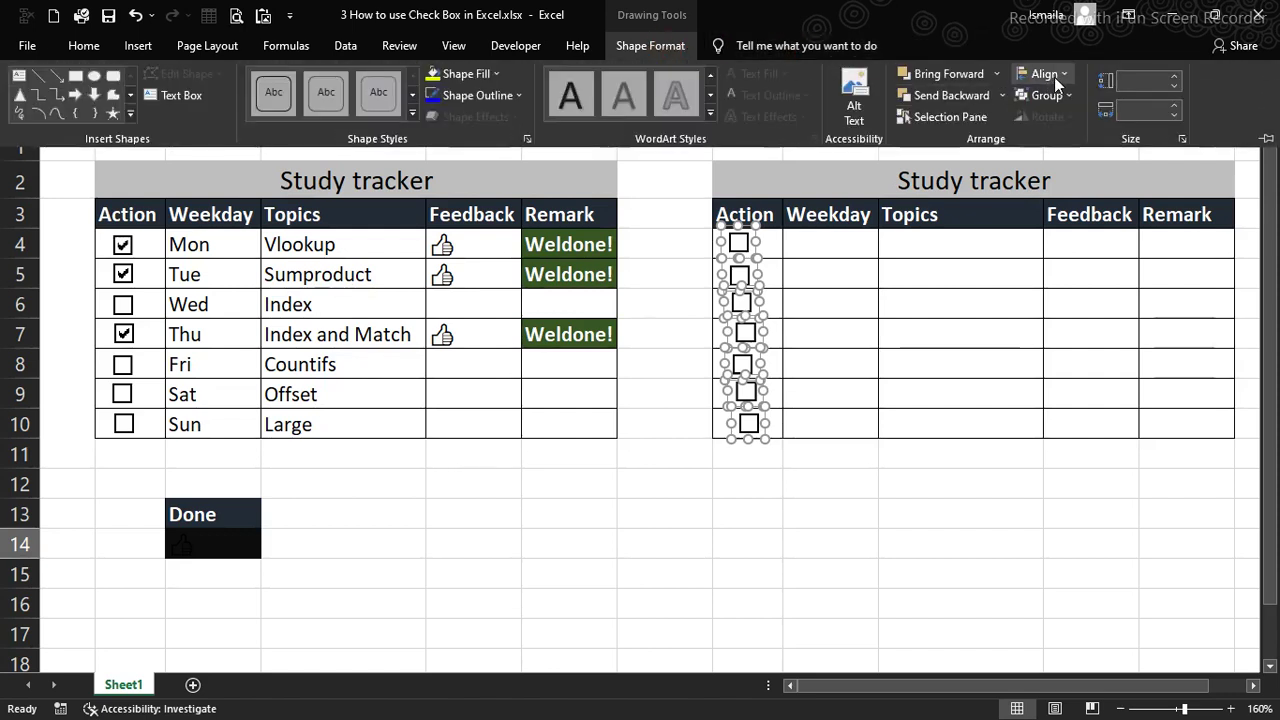
click(1050, 76)
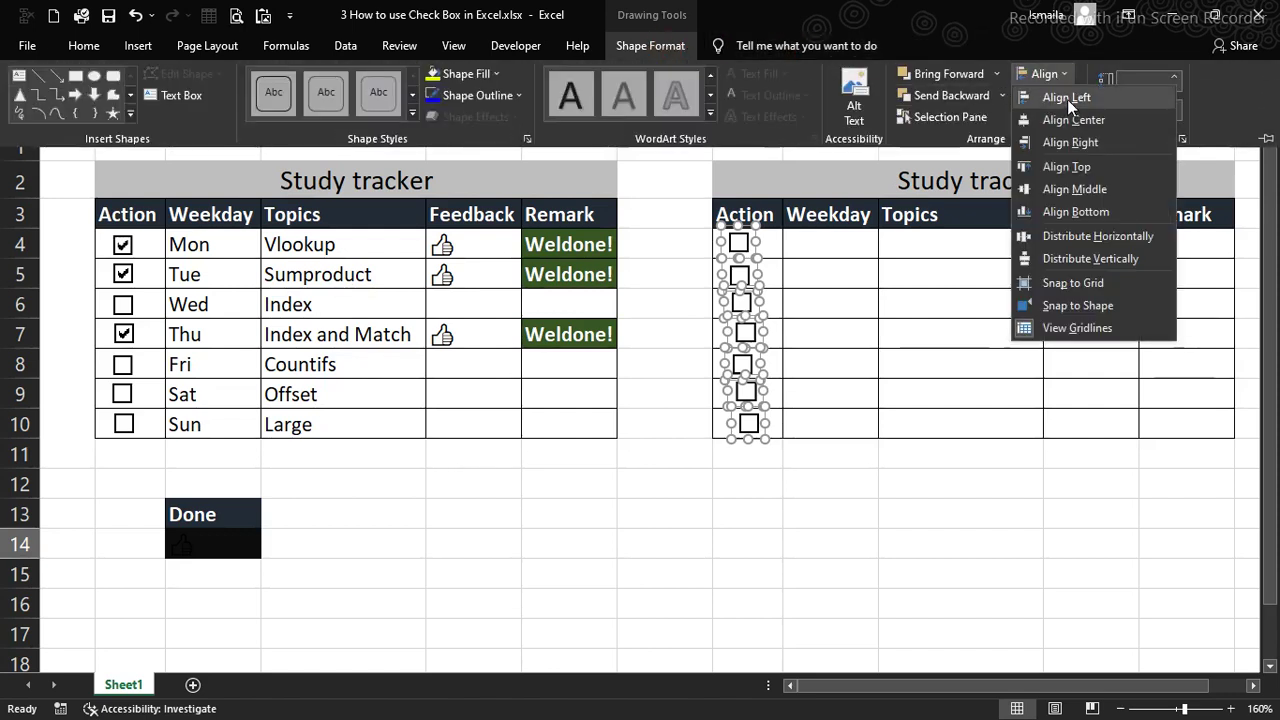
click(1066, 100)
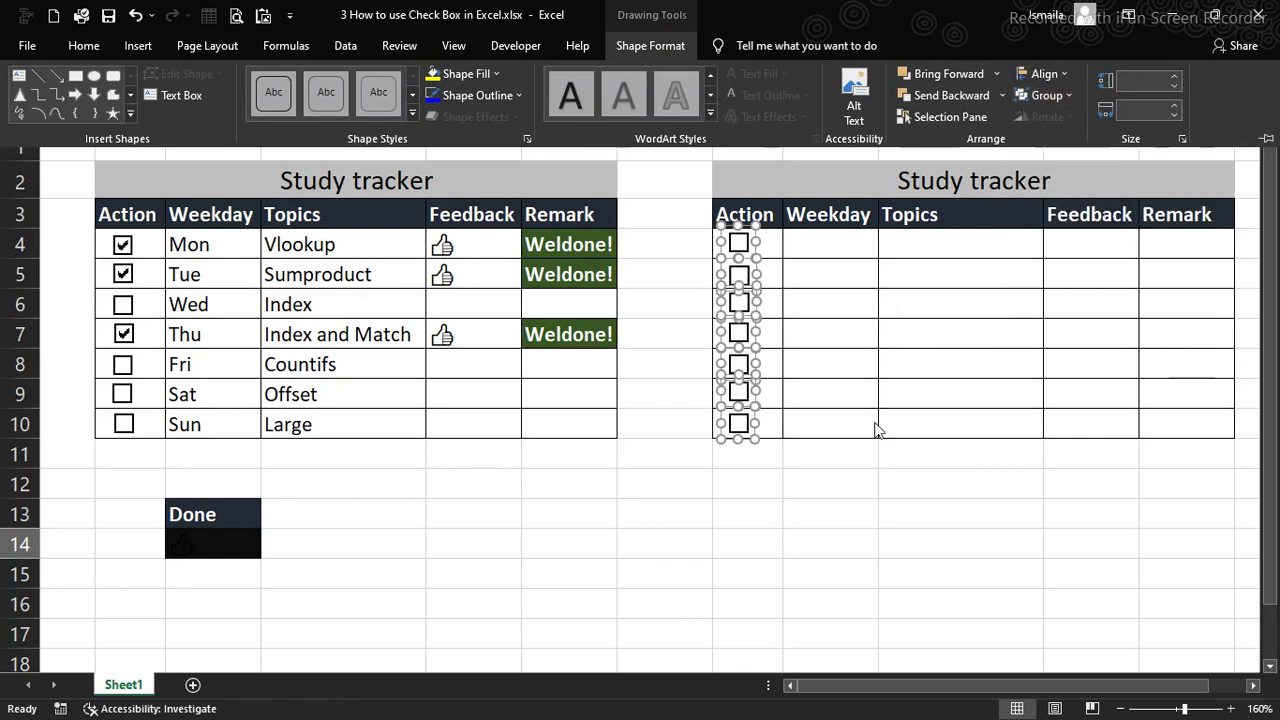
Try distributing the selected check boxes horizontally and vertically, undo both changes, and release the selection
click(1044, 74)
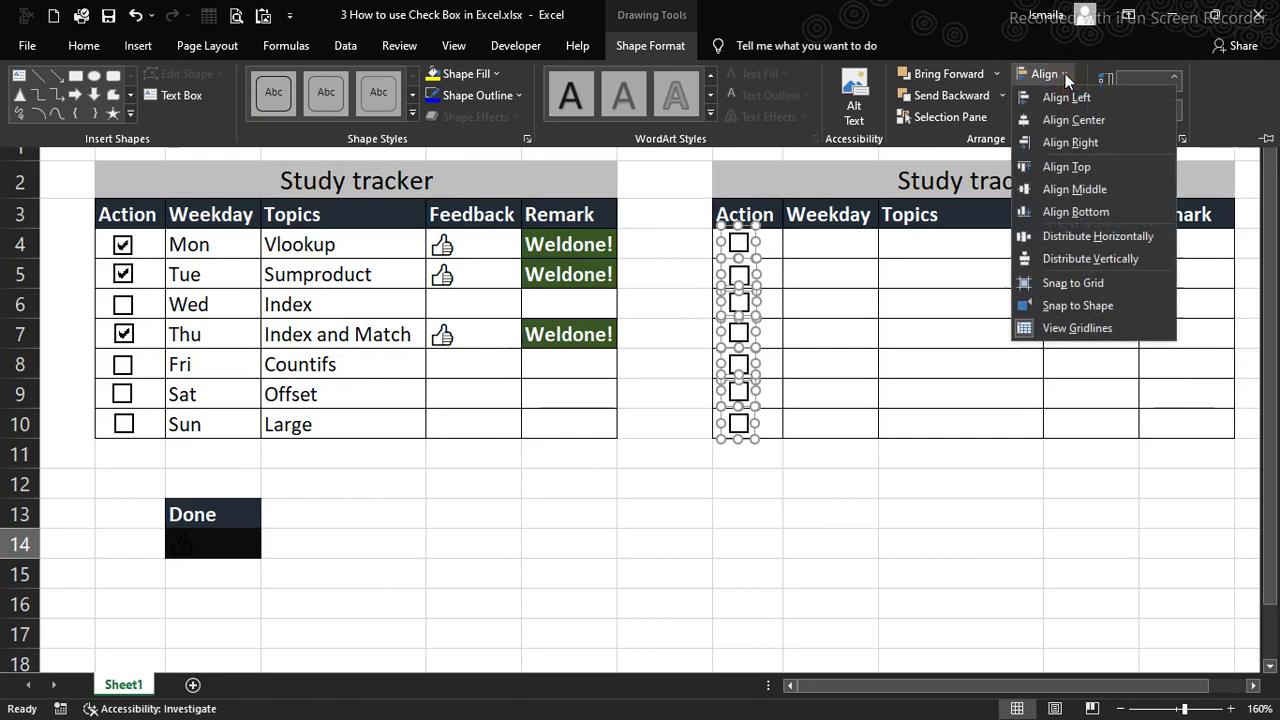
click(1084, 237)
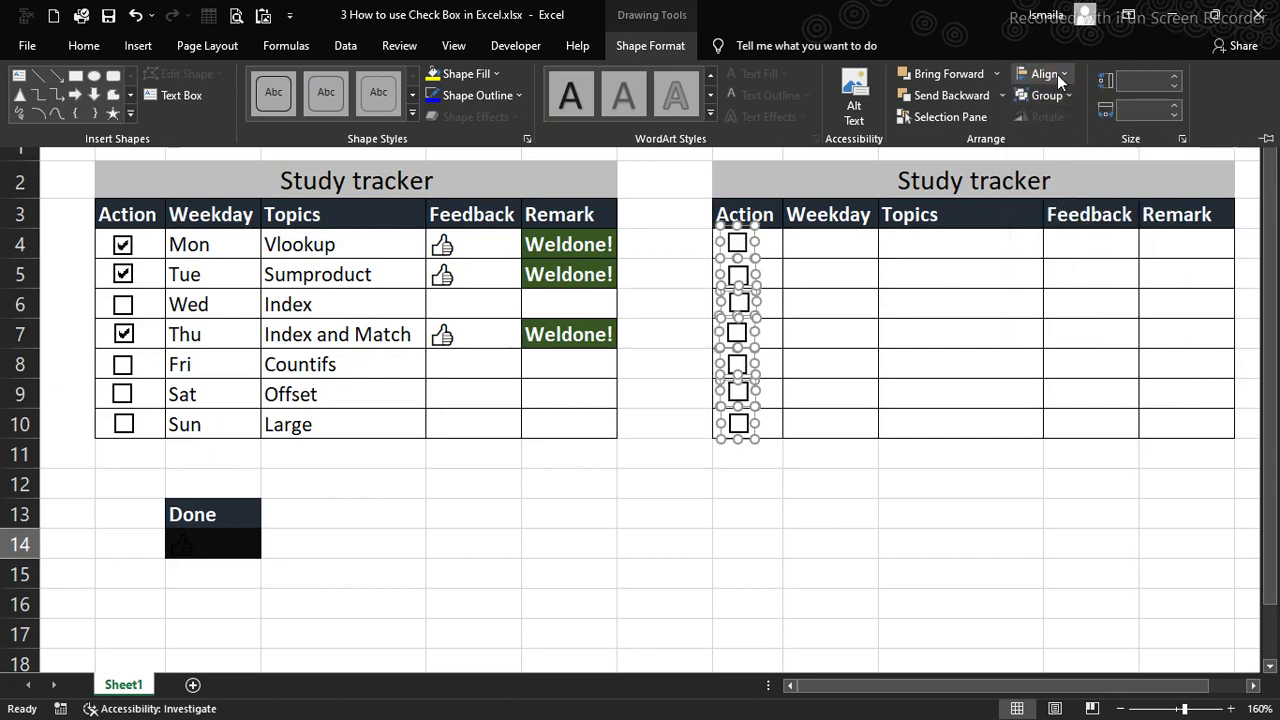
click(1057, 74)
click(1066, 258)
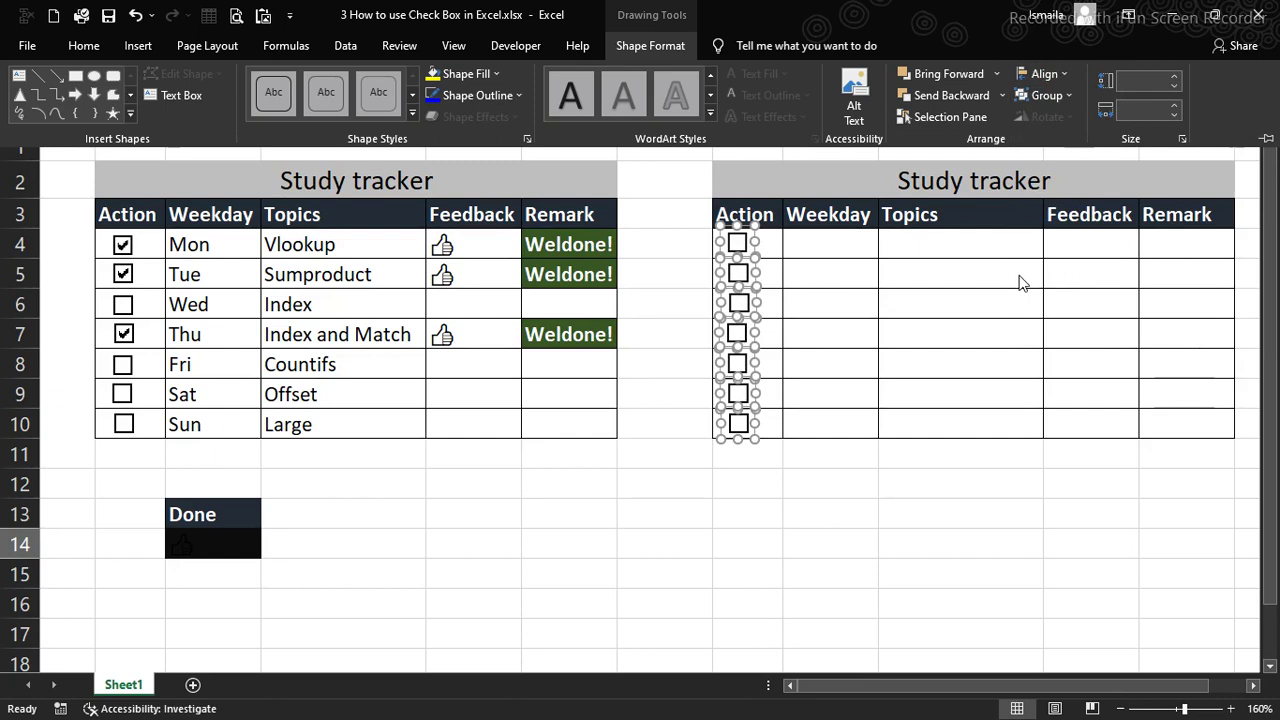
key(ctrl+z)
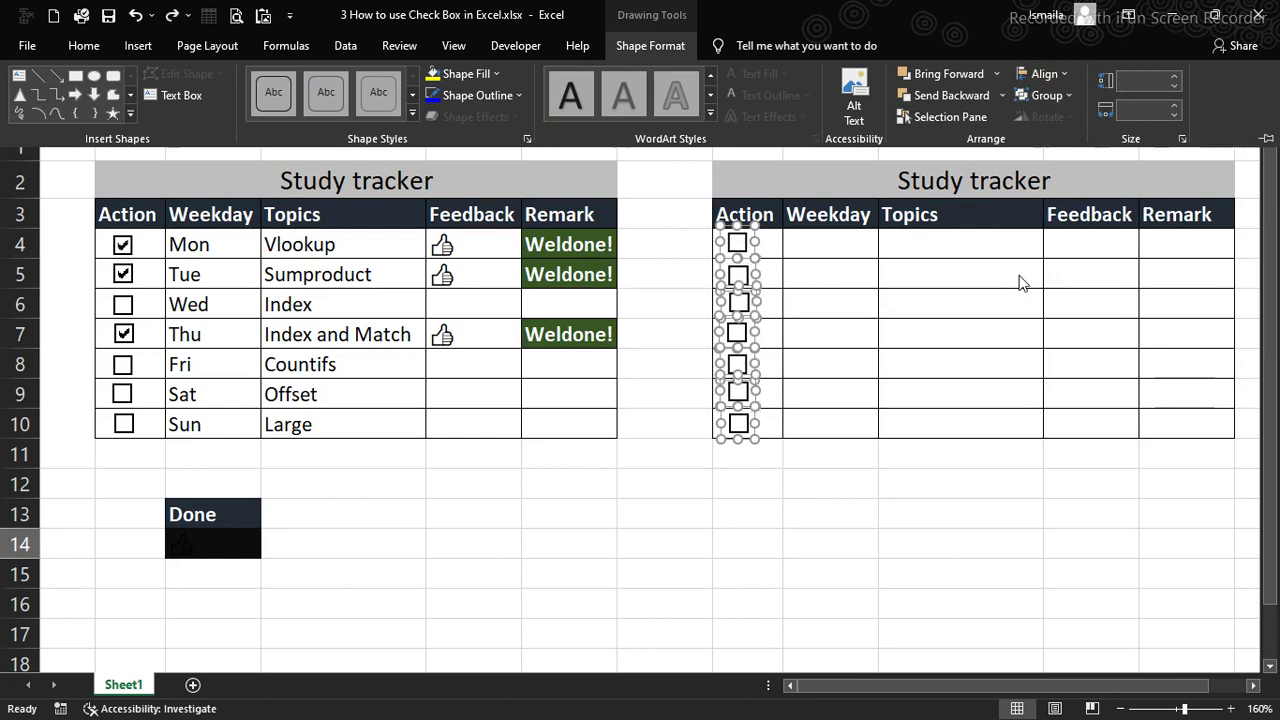
key(ctrl+z)
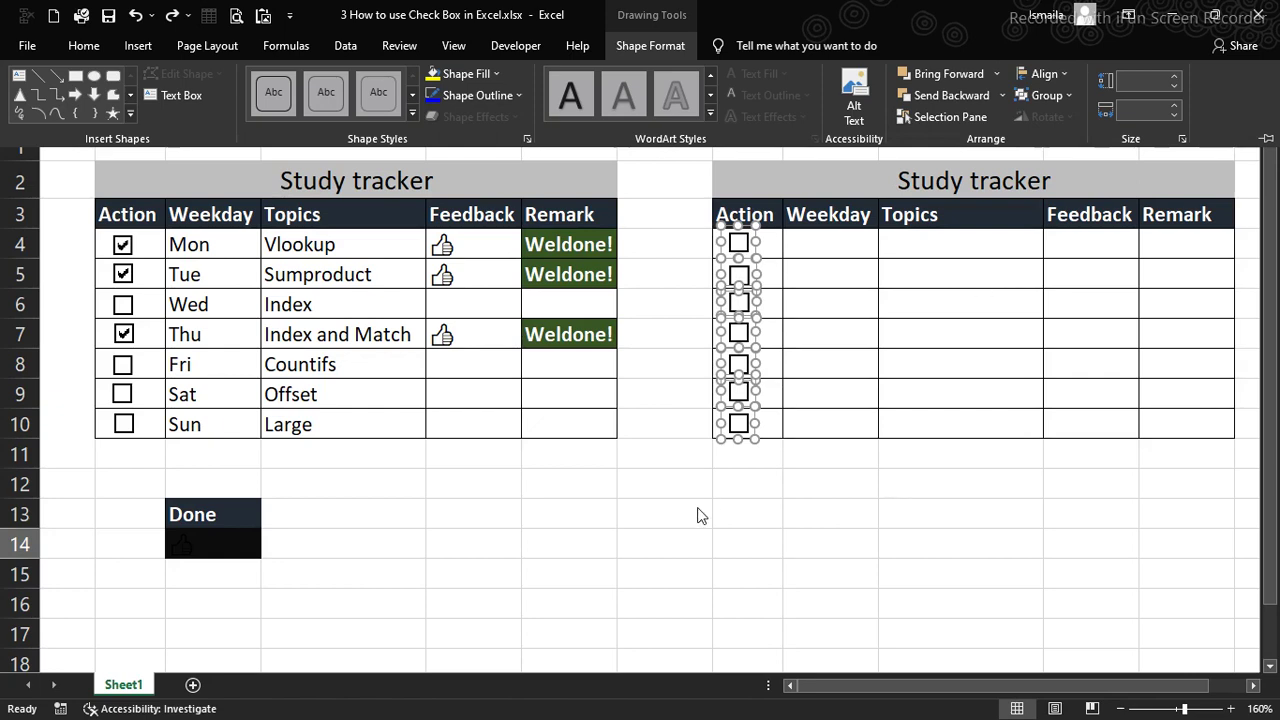
key(Escape)
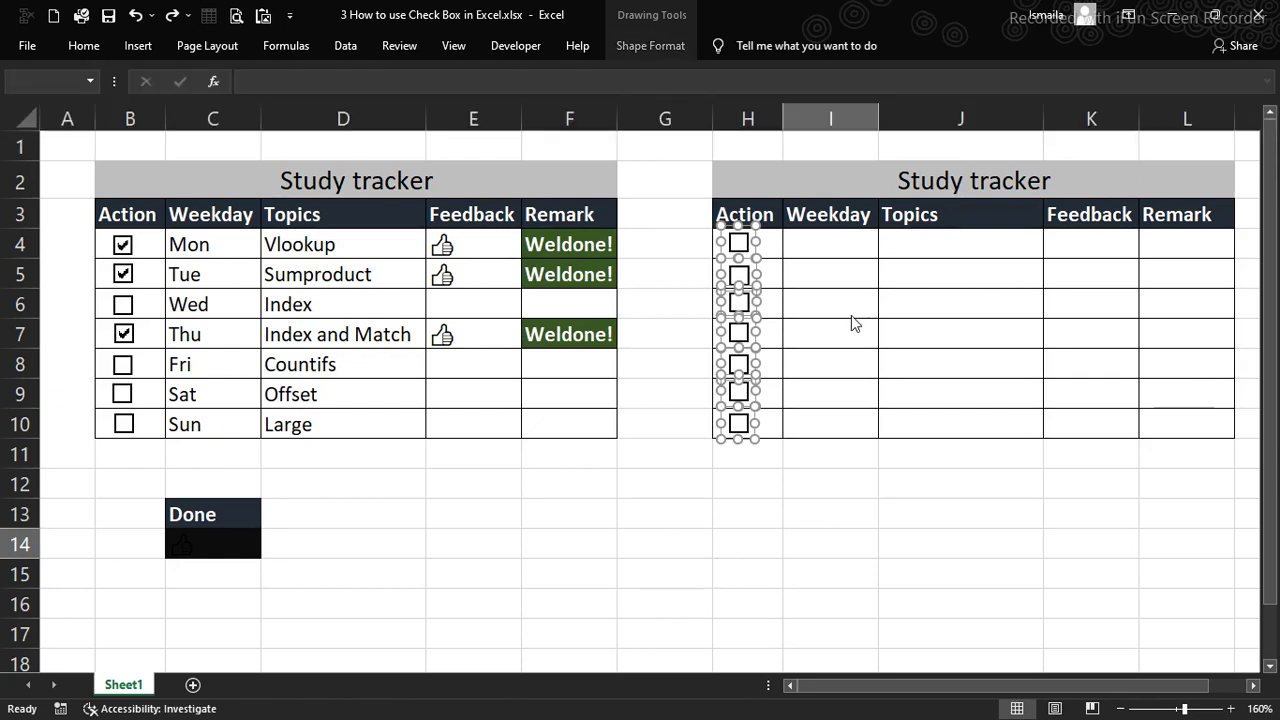
key(Escape)
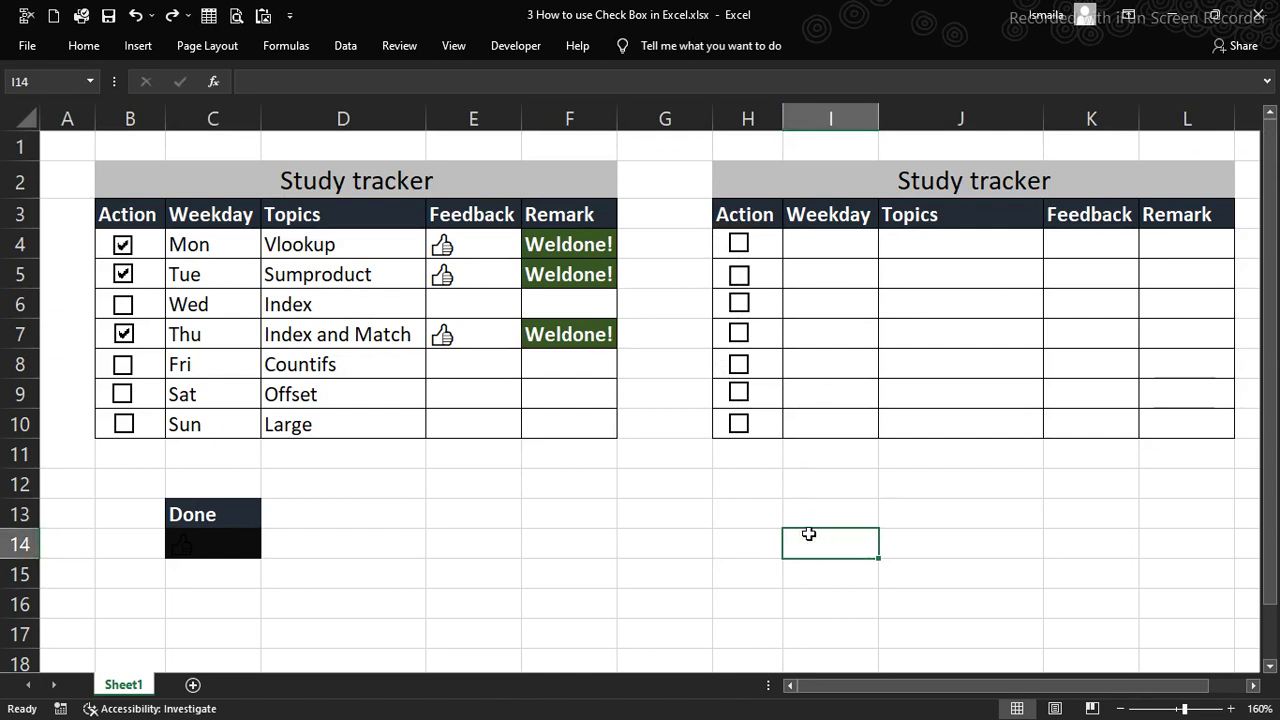
Link the check box in H4 to cell $G$4 and turn on its 3-D shading
right_click(737, 247)
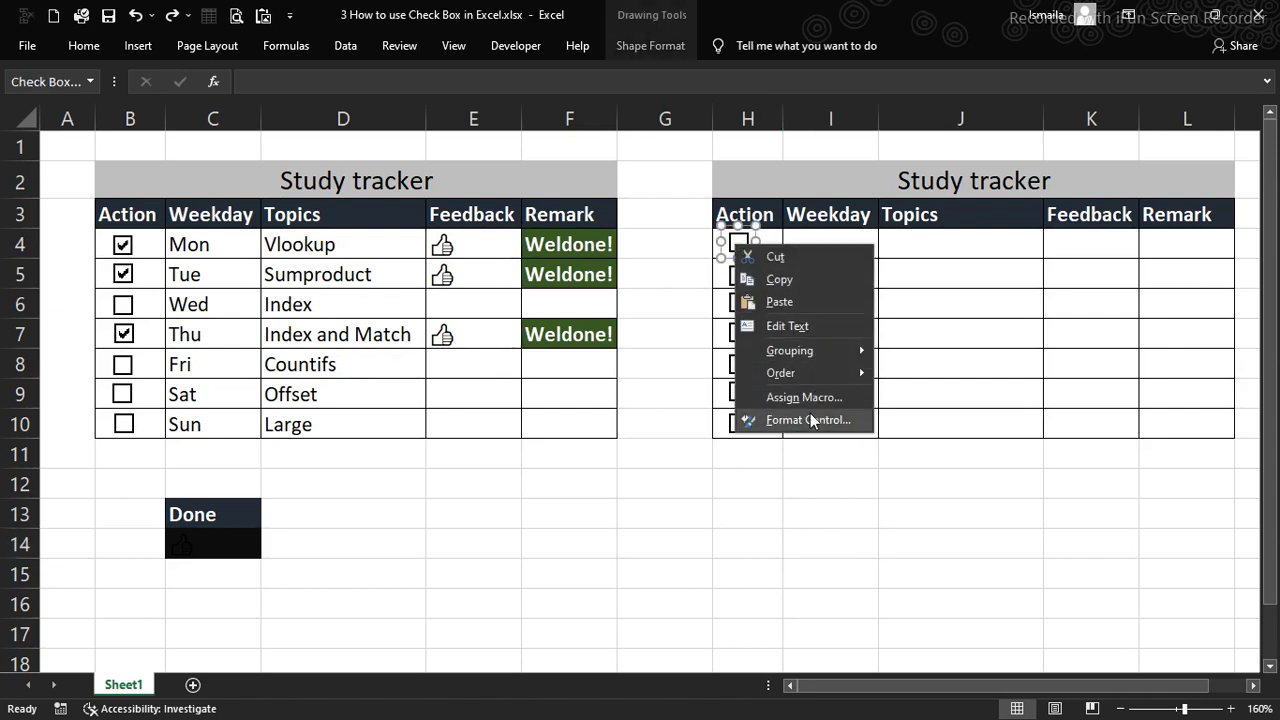
click(808, 421)
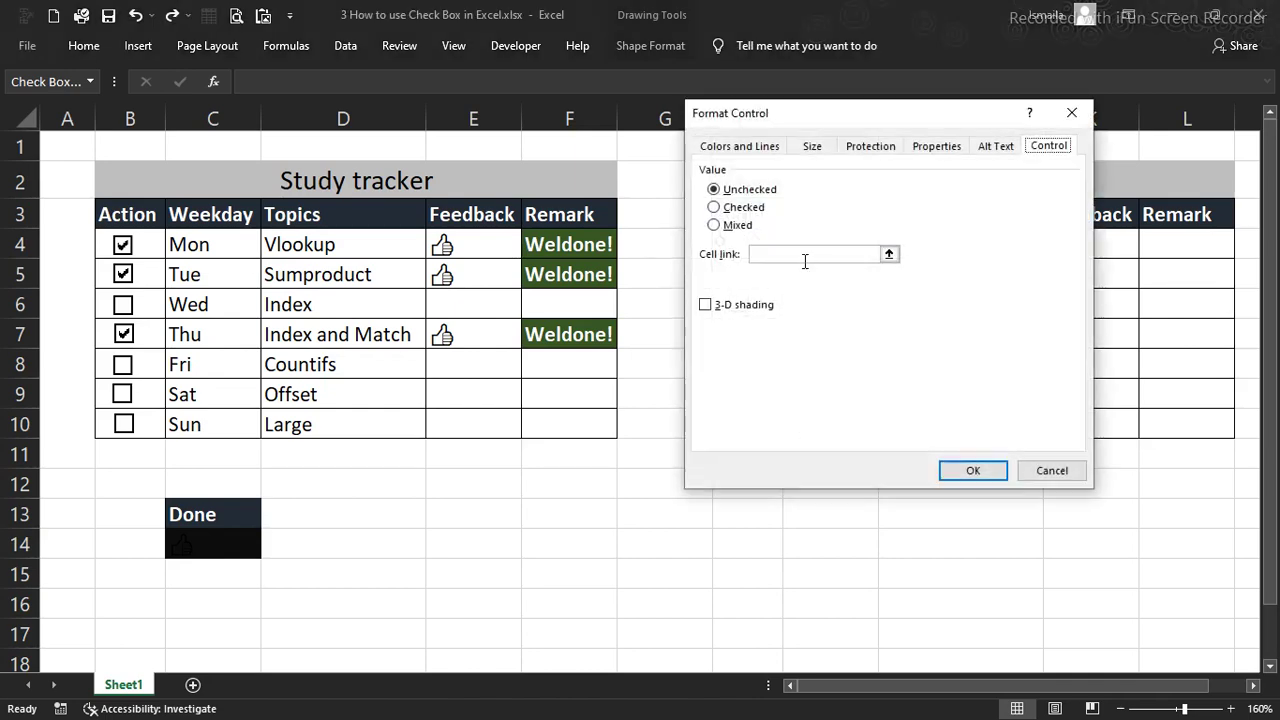
drag(791, 125, 308, 203)
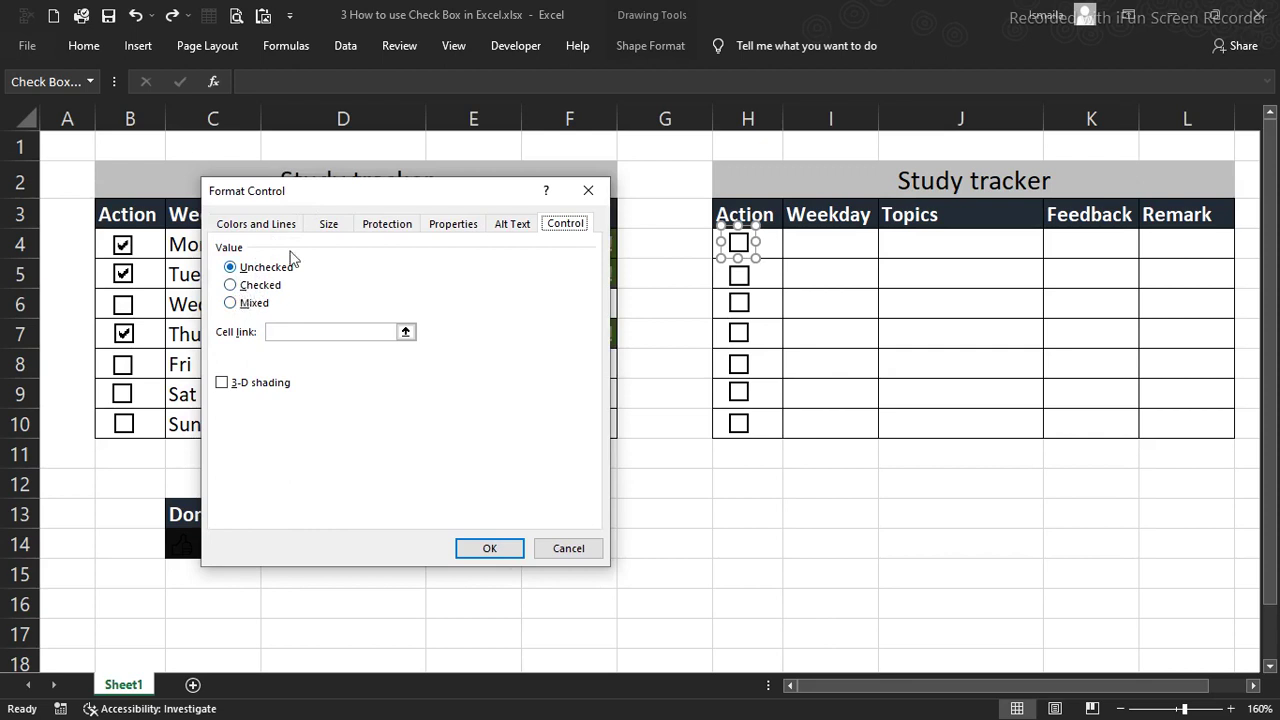
drag(329, 193, 324, 361)
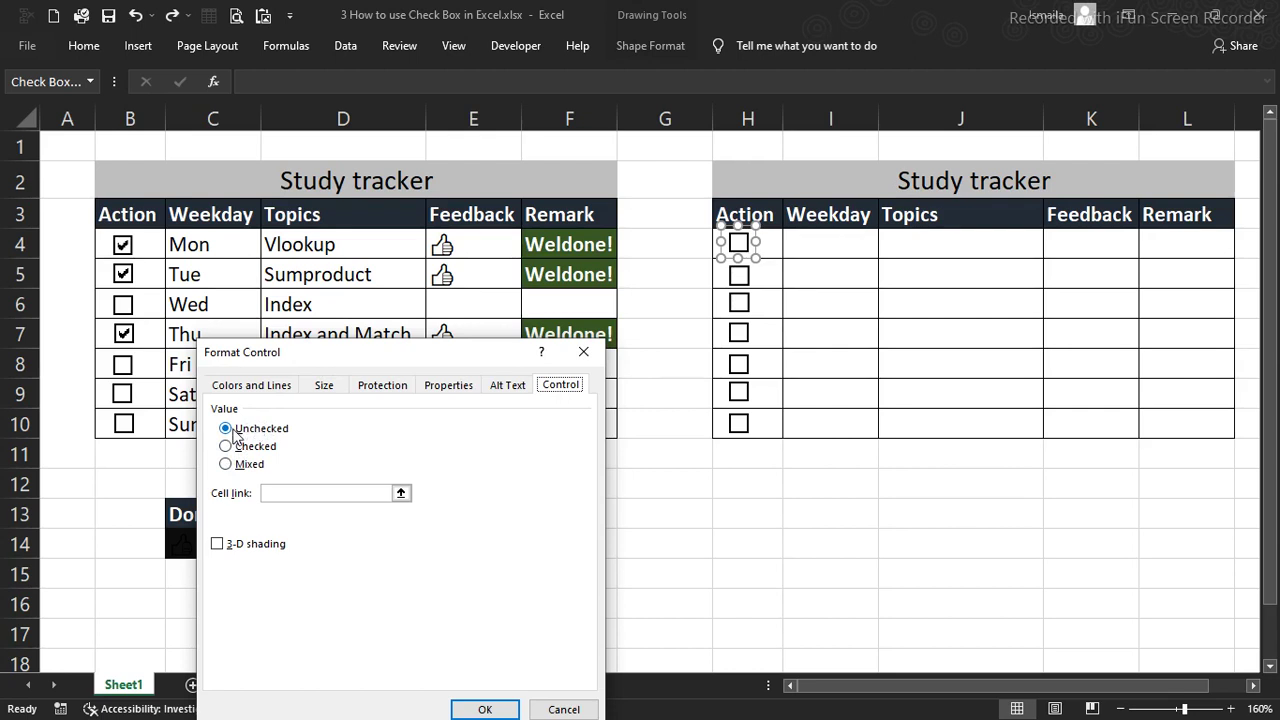
click(275, 490)
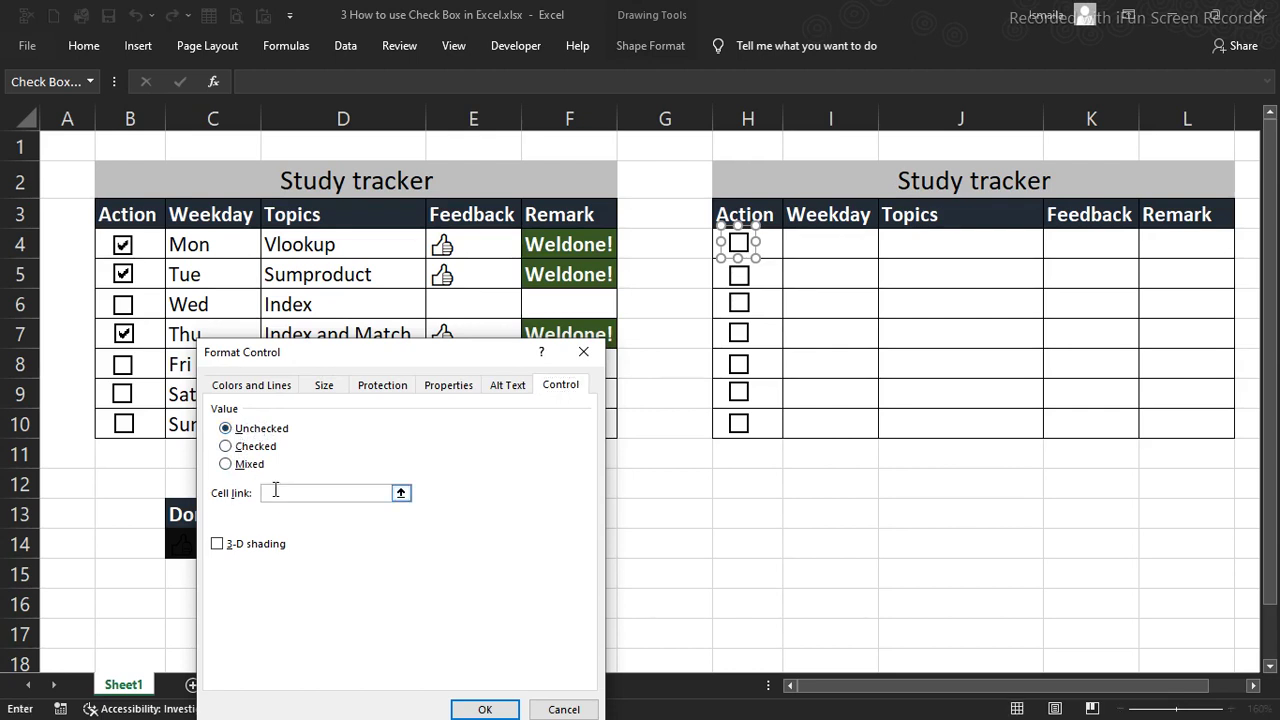
click(218, 545)
click(334, 493)
click(664, 244)
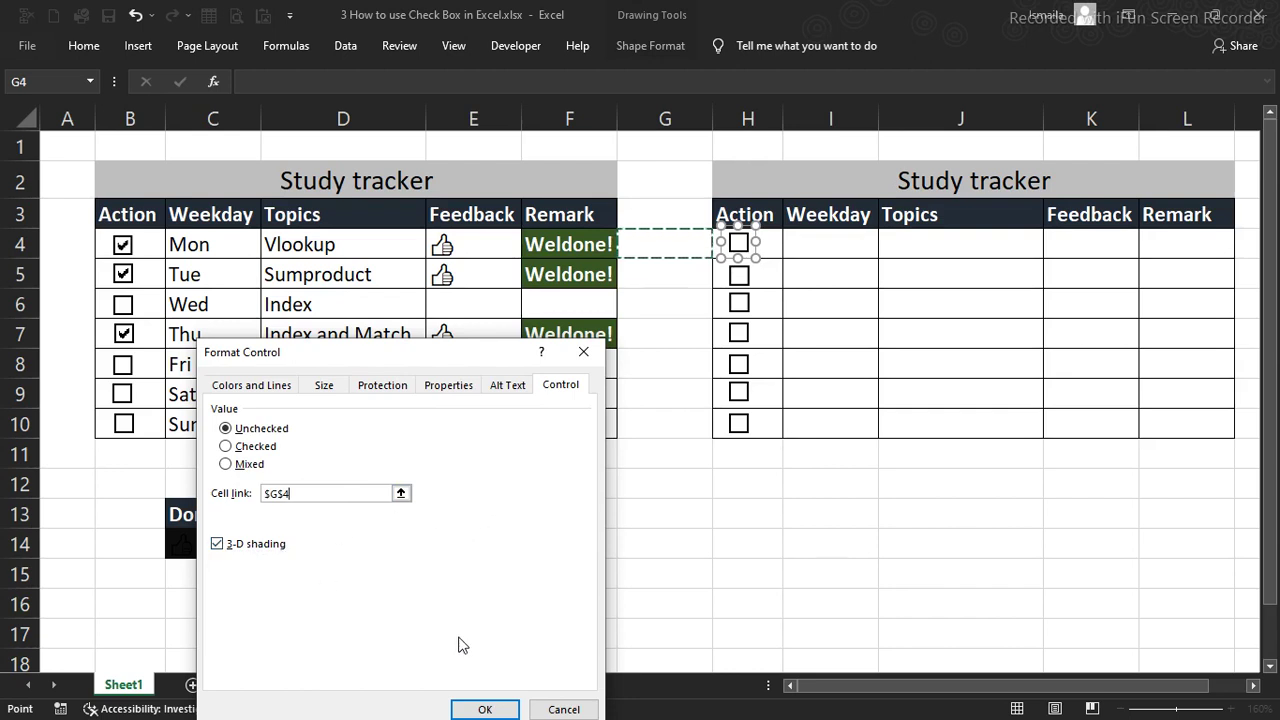
click(487, 709)
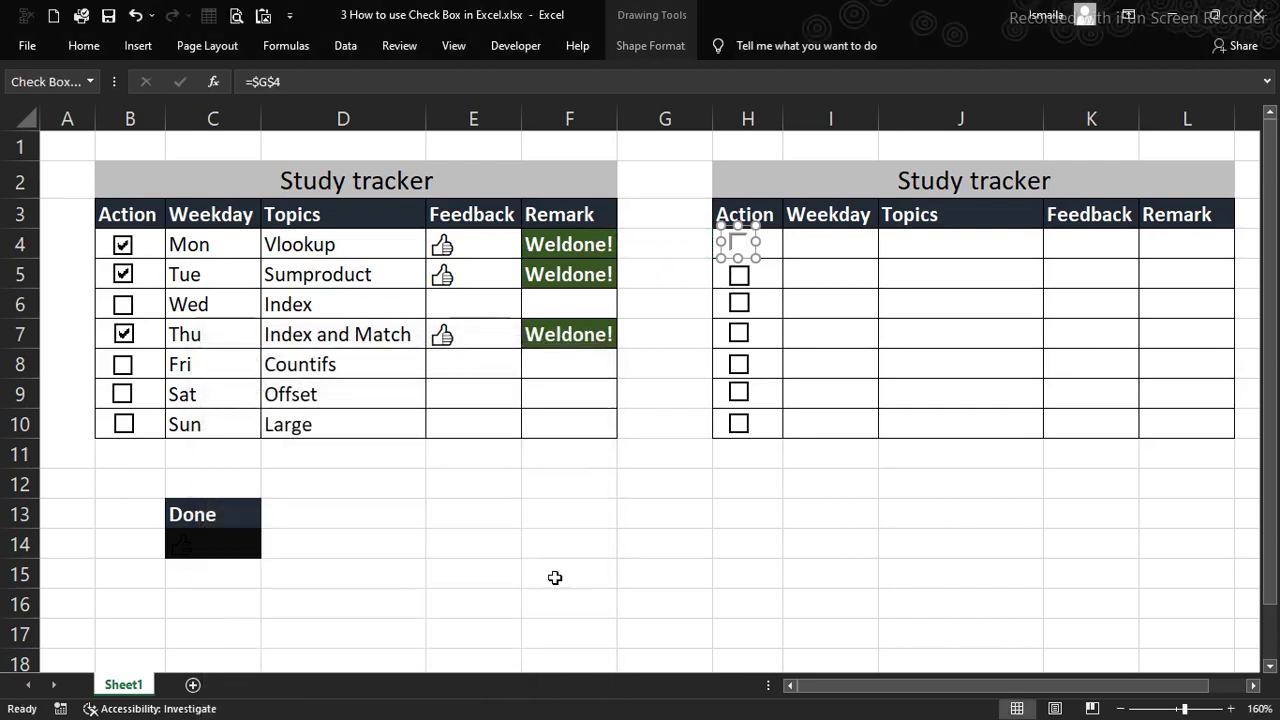
click(661, 453)
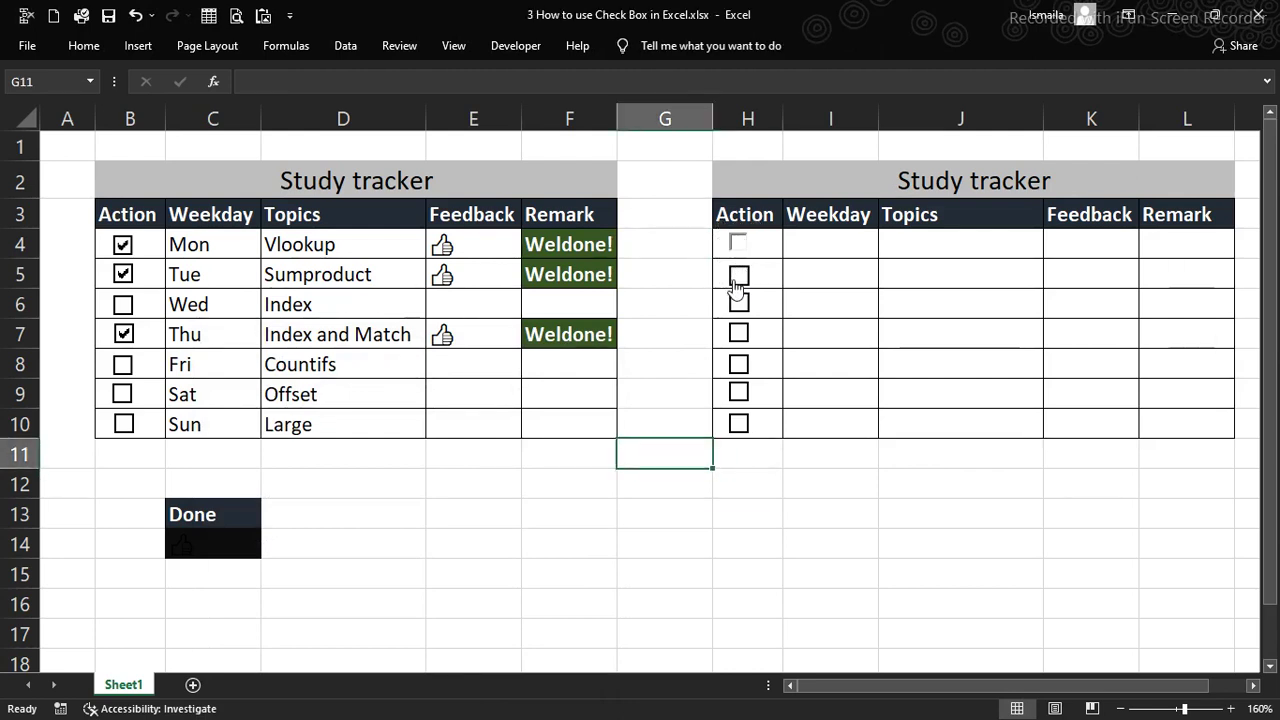
Tick the new table's check boxes in H4 and H5
click(739, 244)
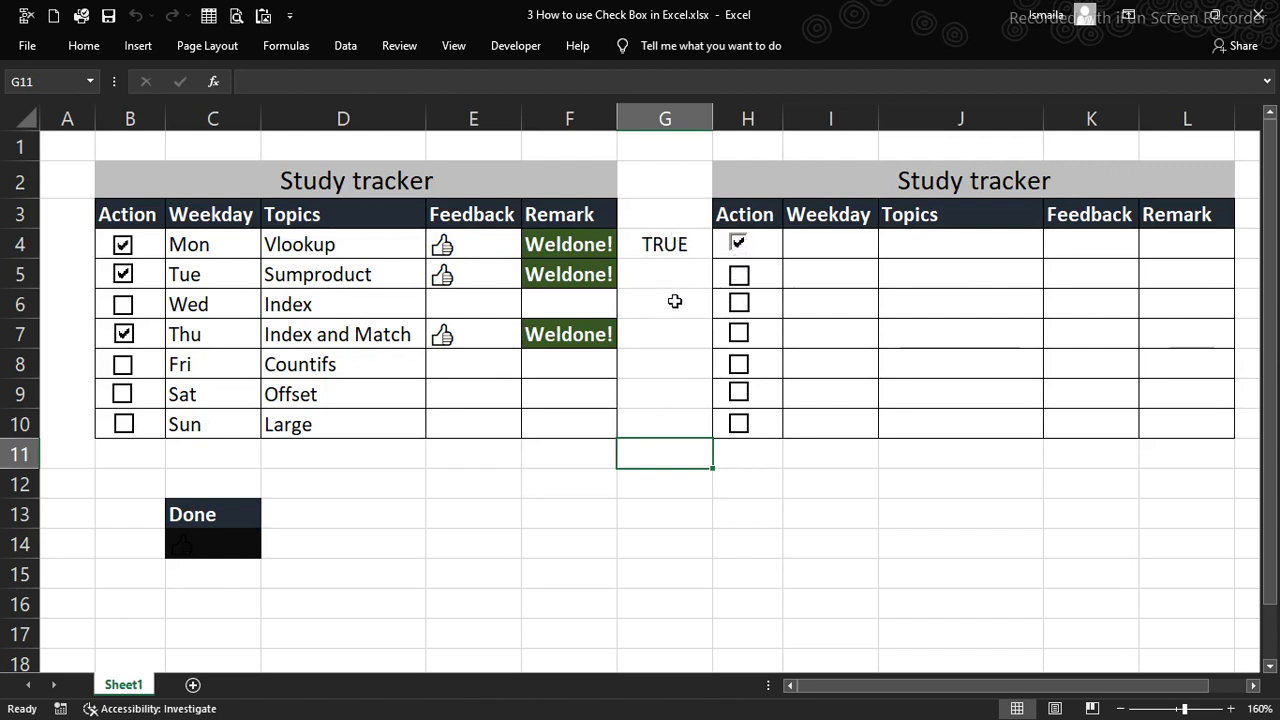
click(739, 276)
click(739, 277)
click(739, 277)
Link the check box in H5 to cell G5 with 3-D shading turned on, and deselect it
right_click(738, 276)
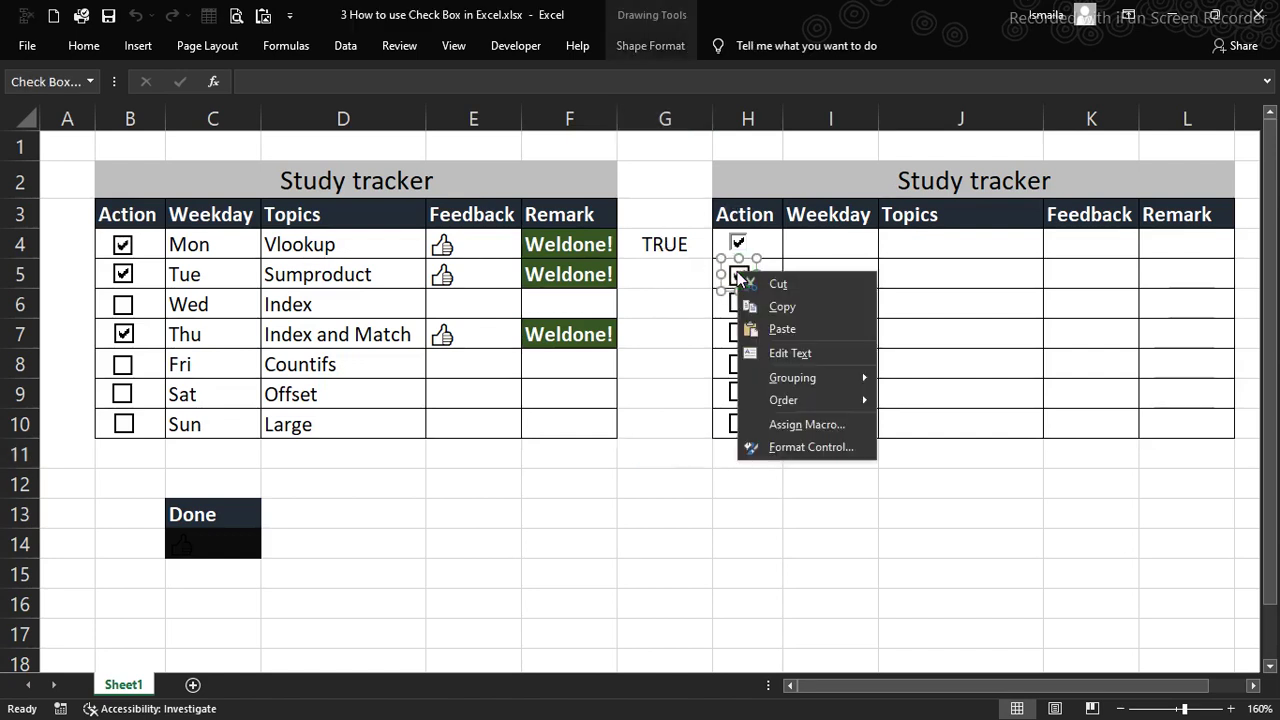
click(810, 447)
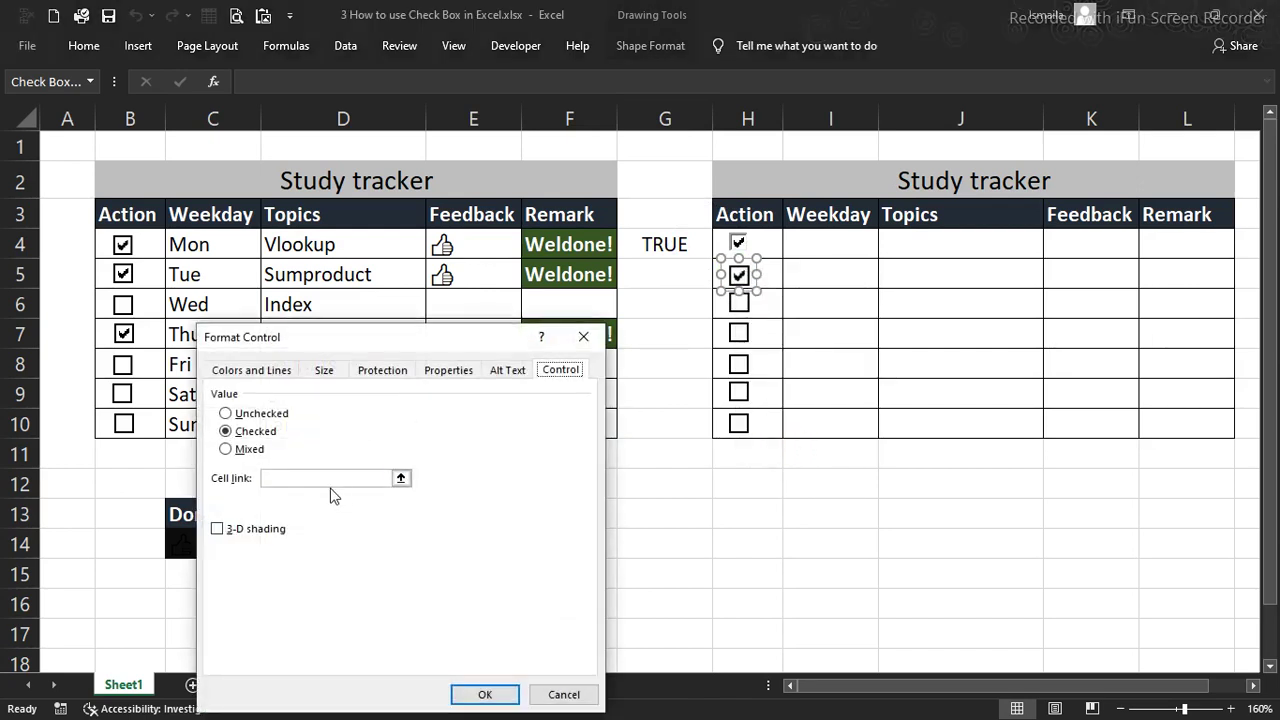
click(335, 477)
click(218, 530)
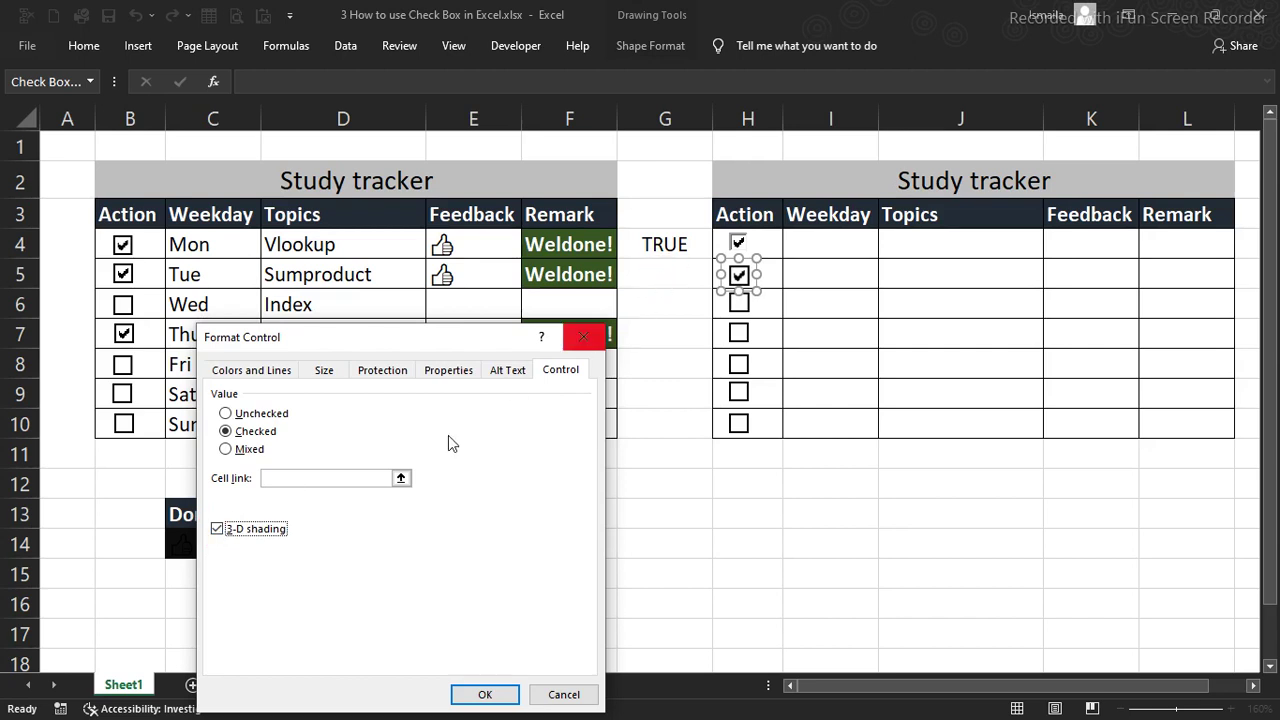
click(347, 478)
click(665, 278)
click(485, 694)
click(718, 467)
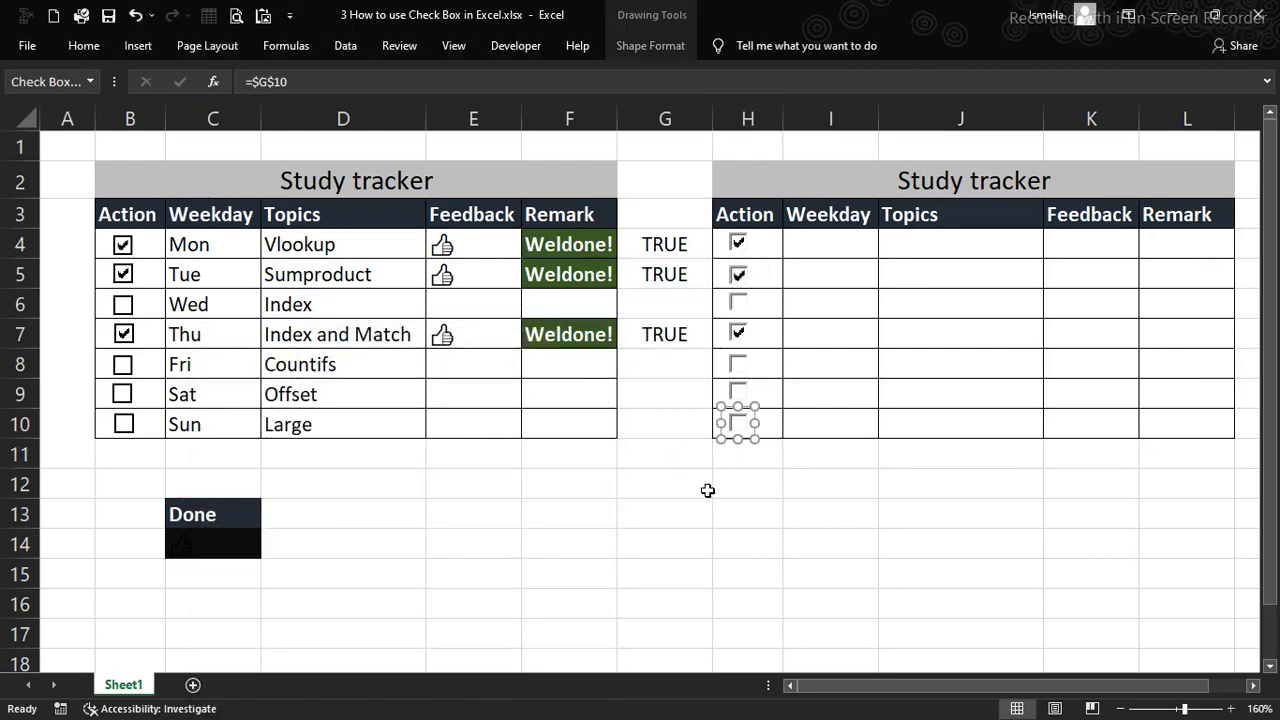
click(706, 491)
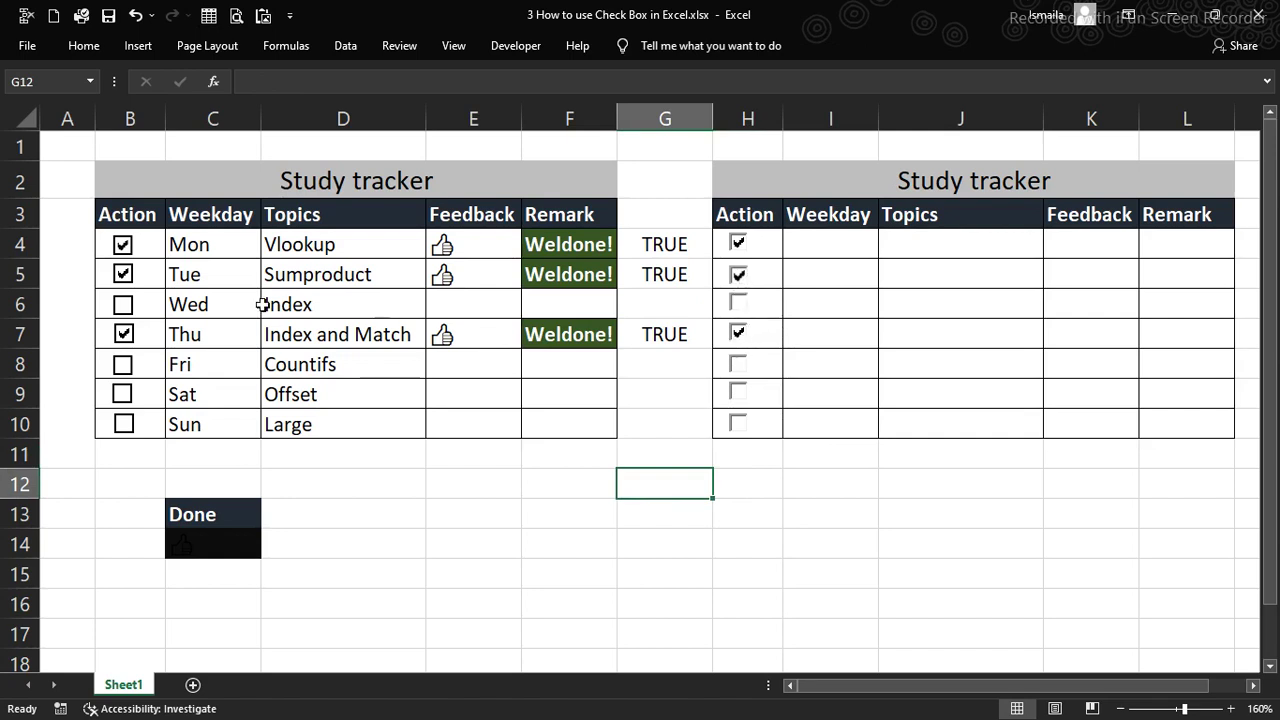
Review the control settings of the check box in H7, including its cell link and 3-D shading
right_click(740, 332)
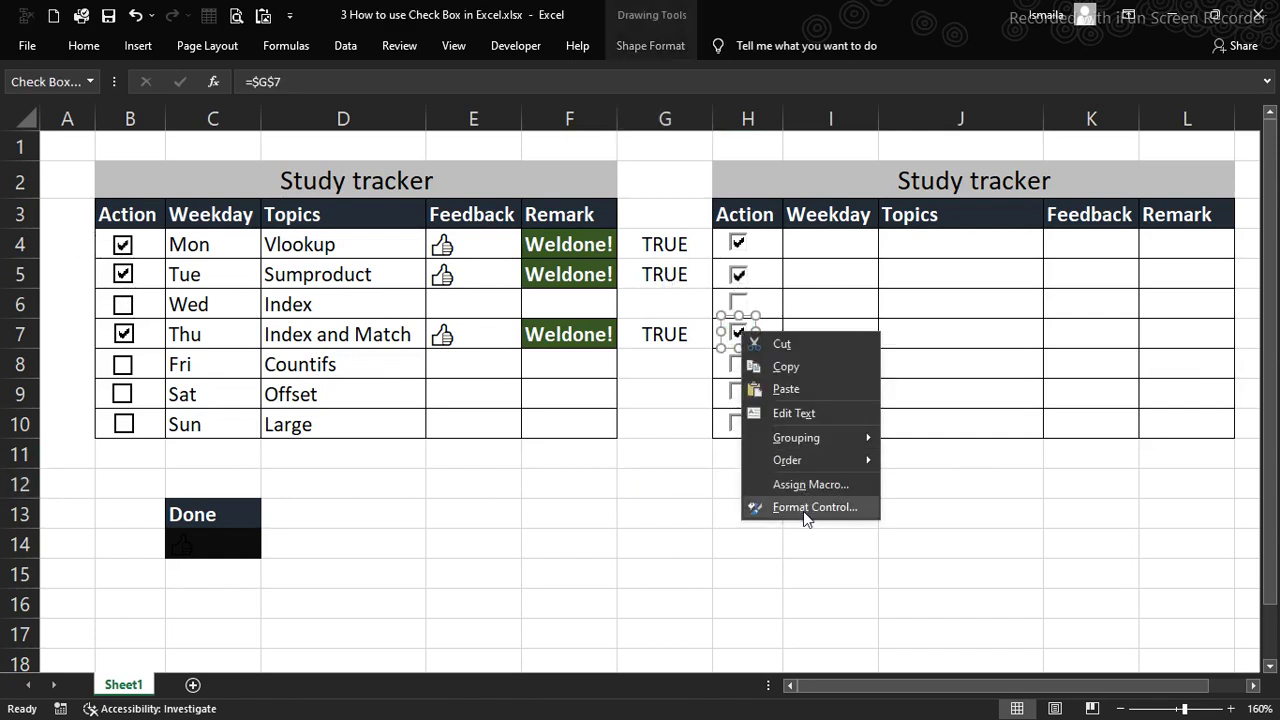
click(807, 507)
click(217, 529)
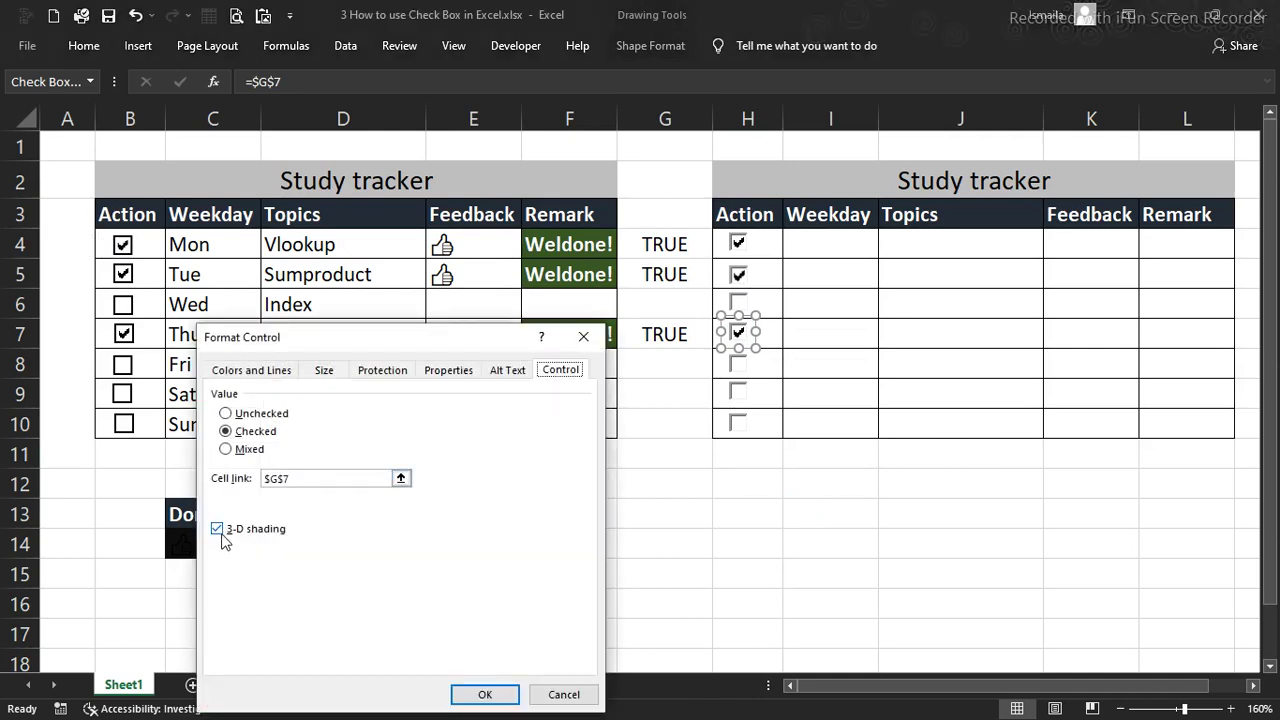
click(484, 693)
click(655, 485)
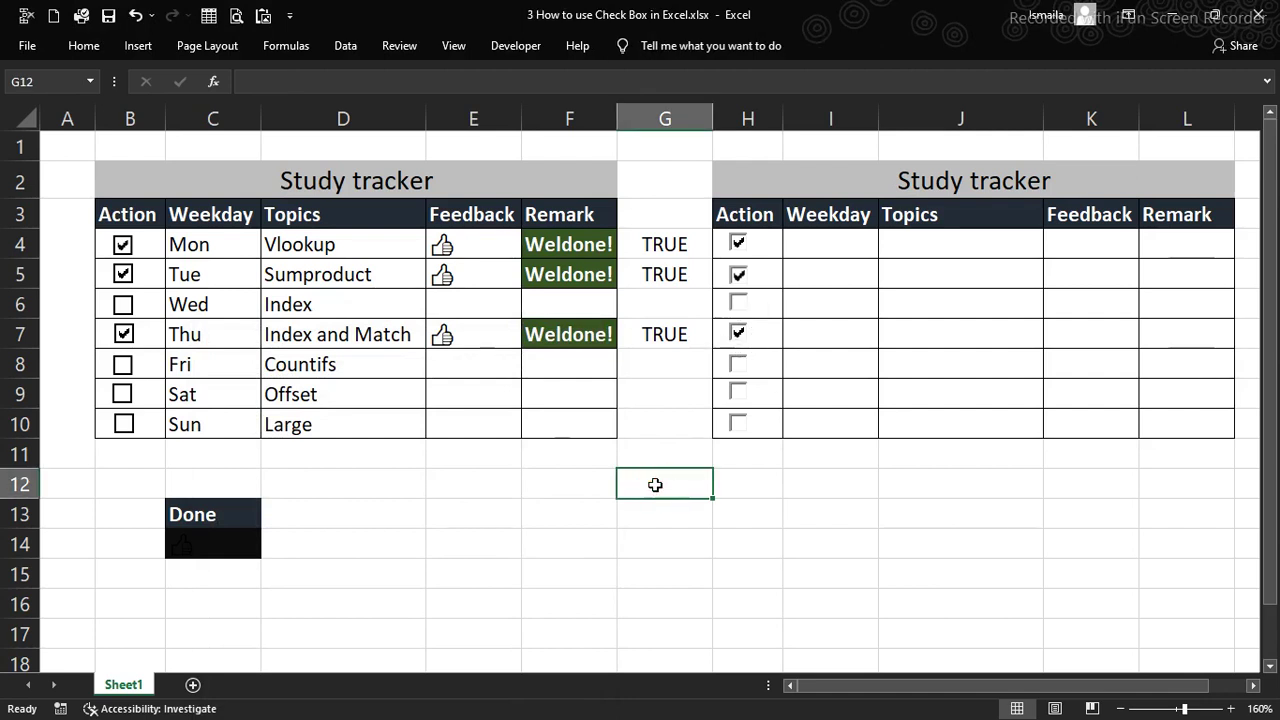
Tick the check box in H8 and select cell I4 in the Weekday column
click(738, 365)
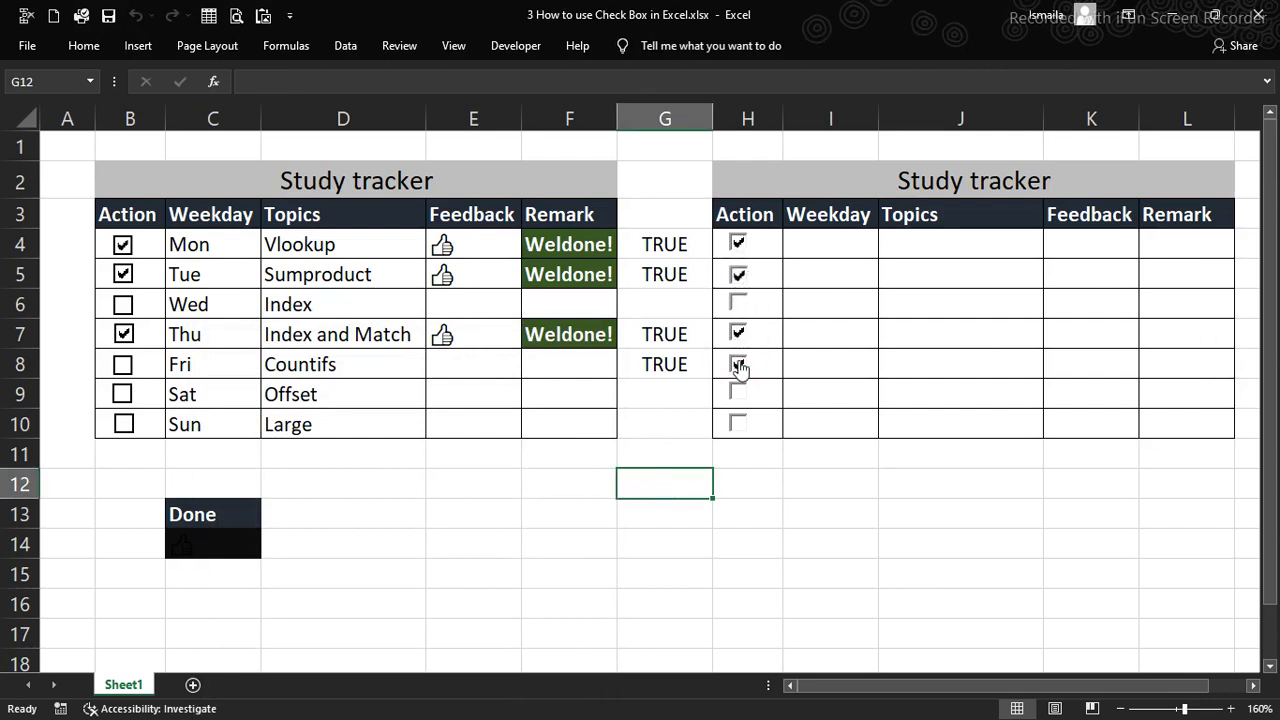
click(834, 238)
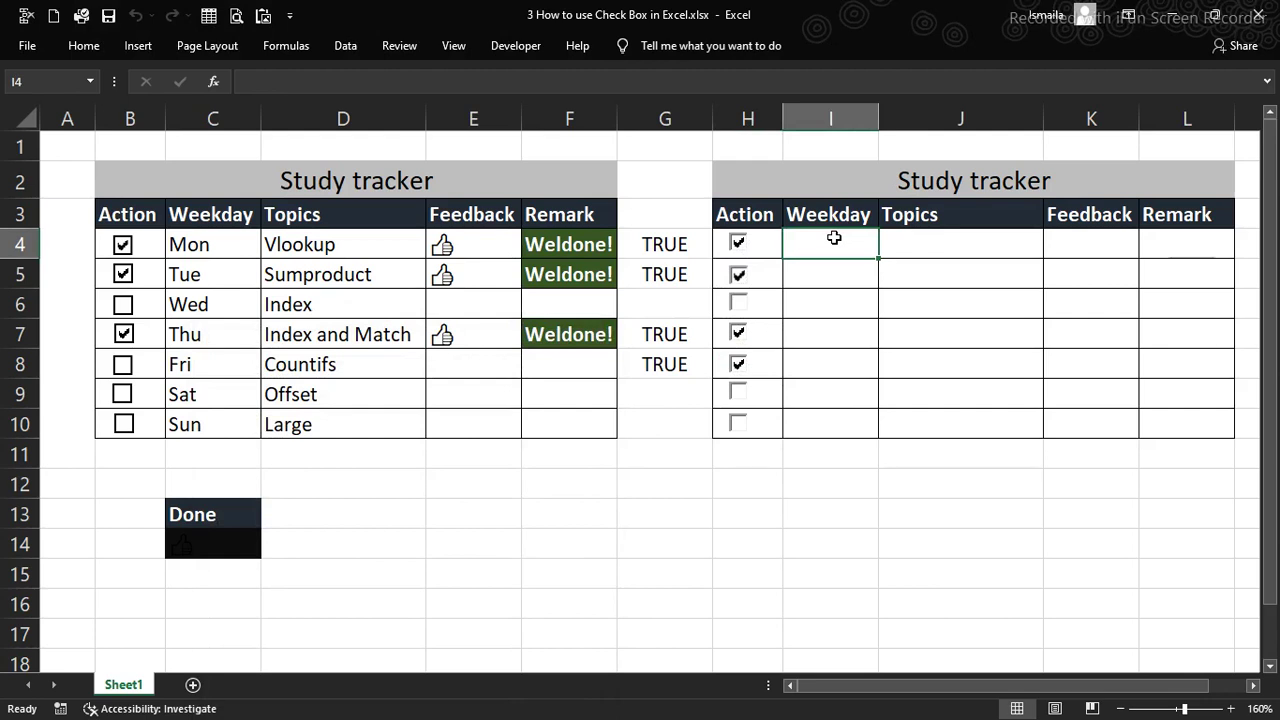
Enter Mon in I4 and fill the weekday series down to I10
text(Wed)
text(n)
key(BackSpace)
key(BackSpace)
key(BackSpace)
key(BackSpace)
text(Mon)
key(Return)
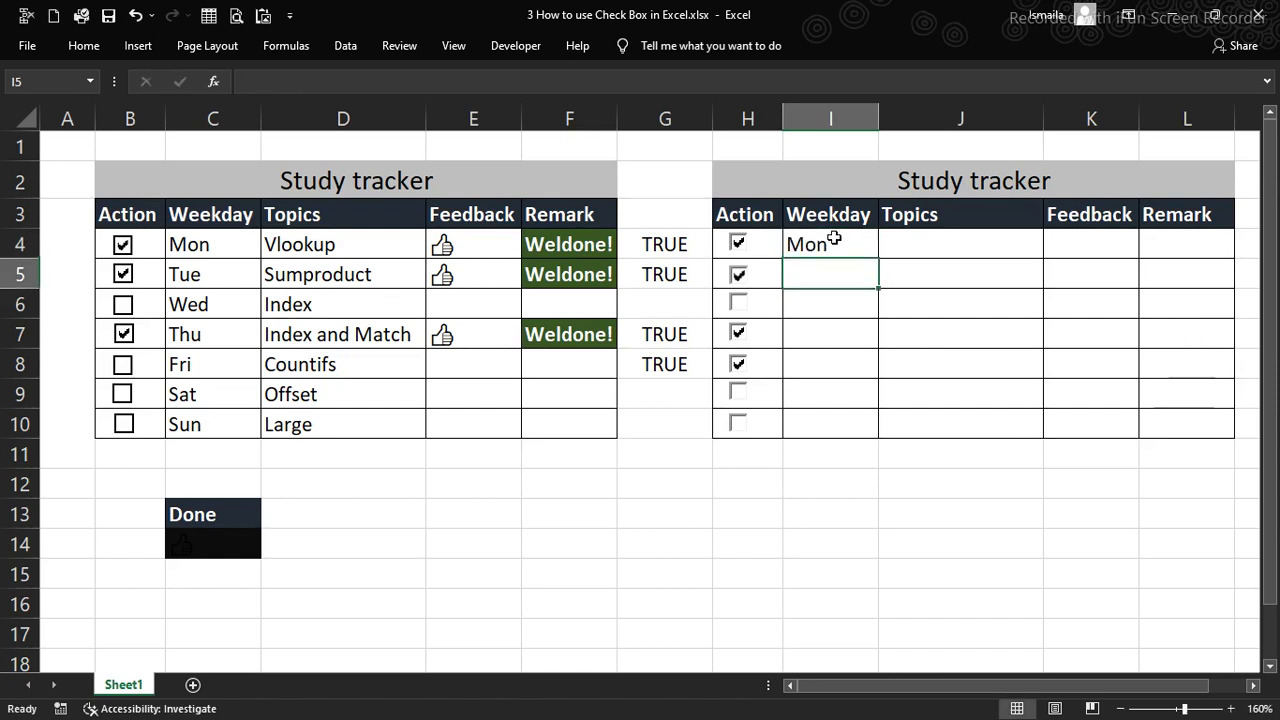
click(834, 240)
drag(873, 256, 873, 434)
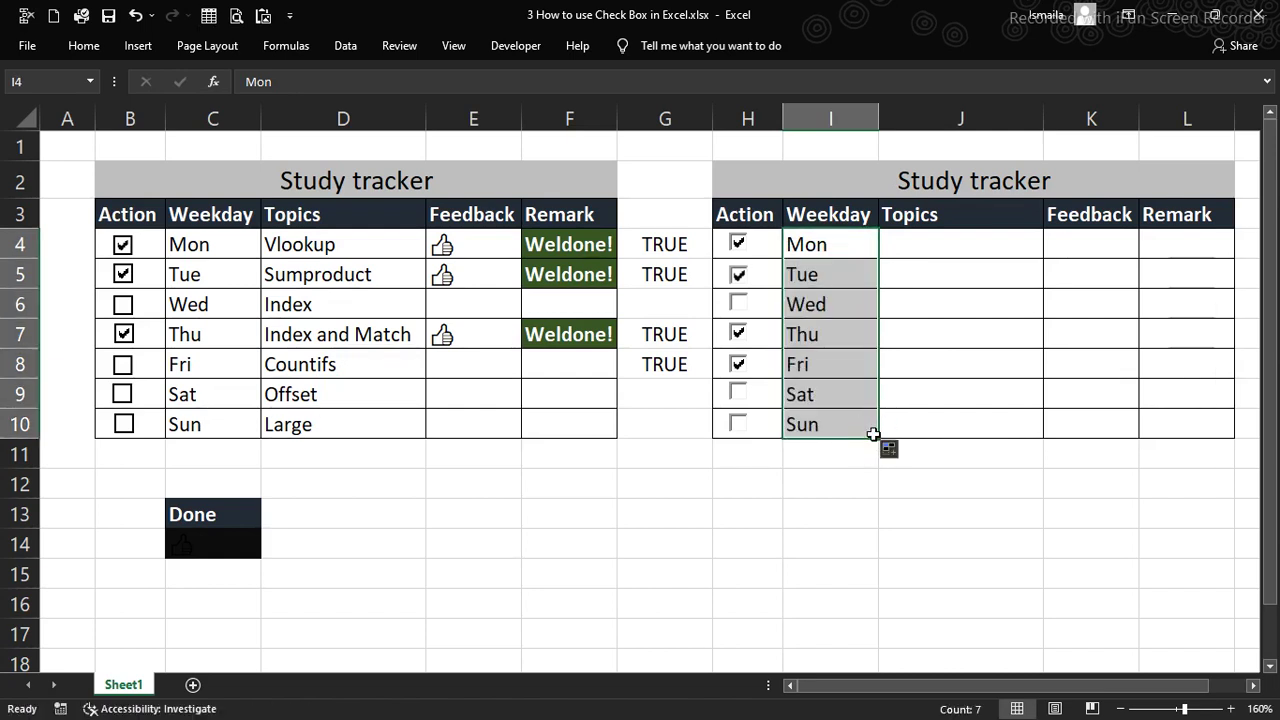
Copy the topics in D4:D10 and paste them into the new table's Topics column starting at J4
click(298, 250)
drag(321, 250, 302, 424)
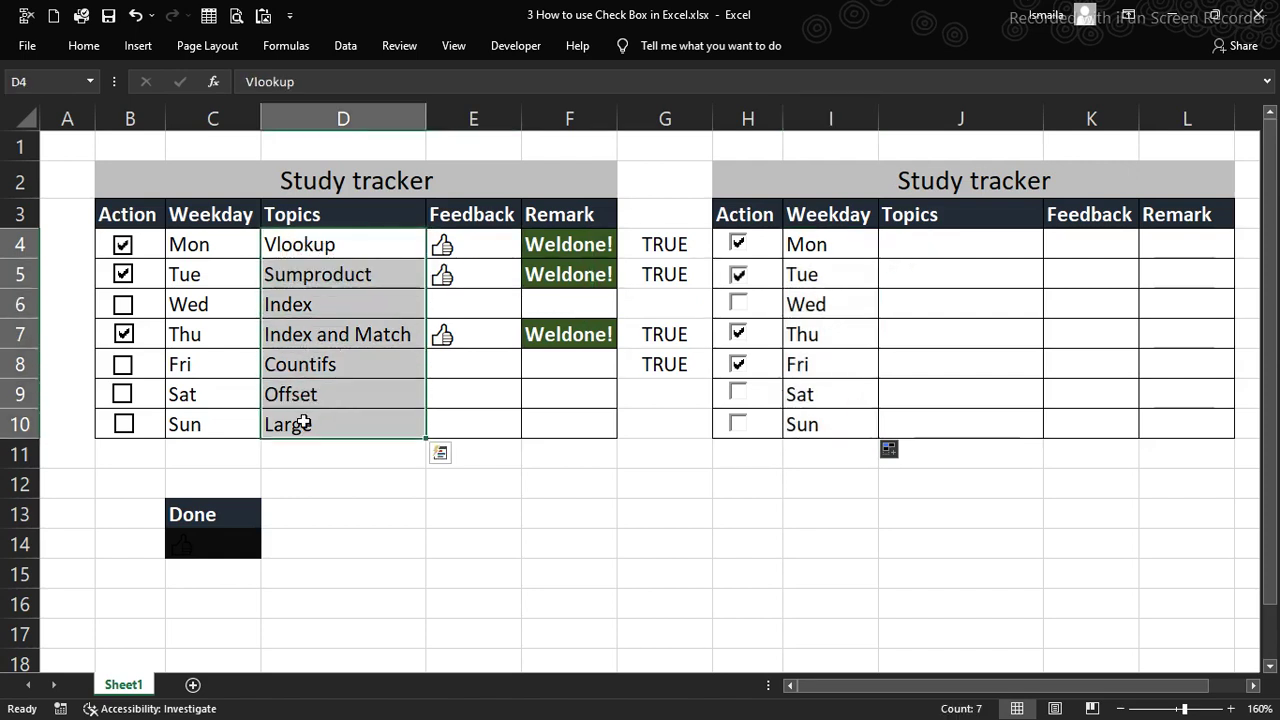
key(ctrl+c)
click(924, 245)
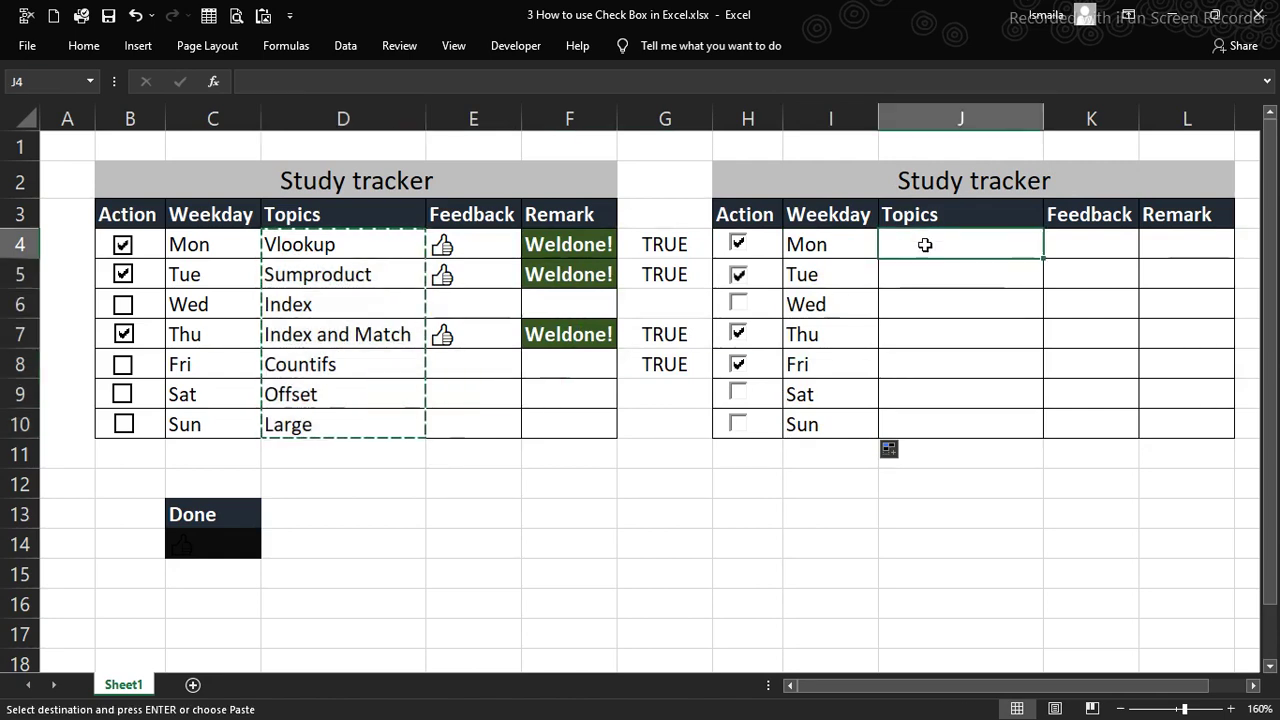
right_click(924, 245)
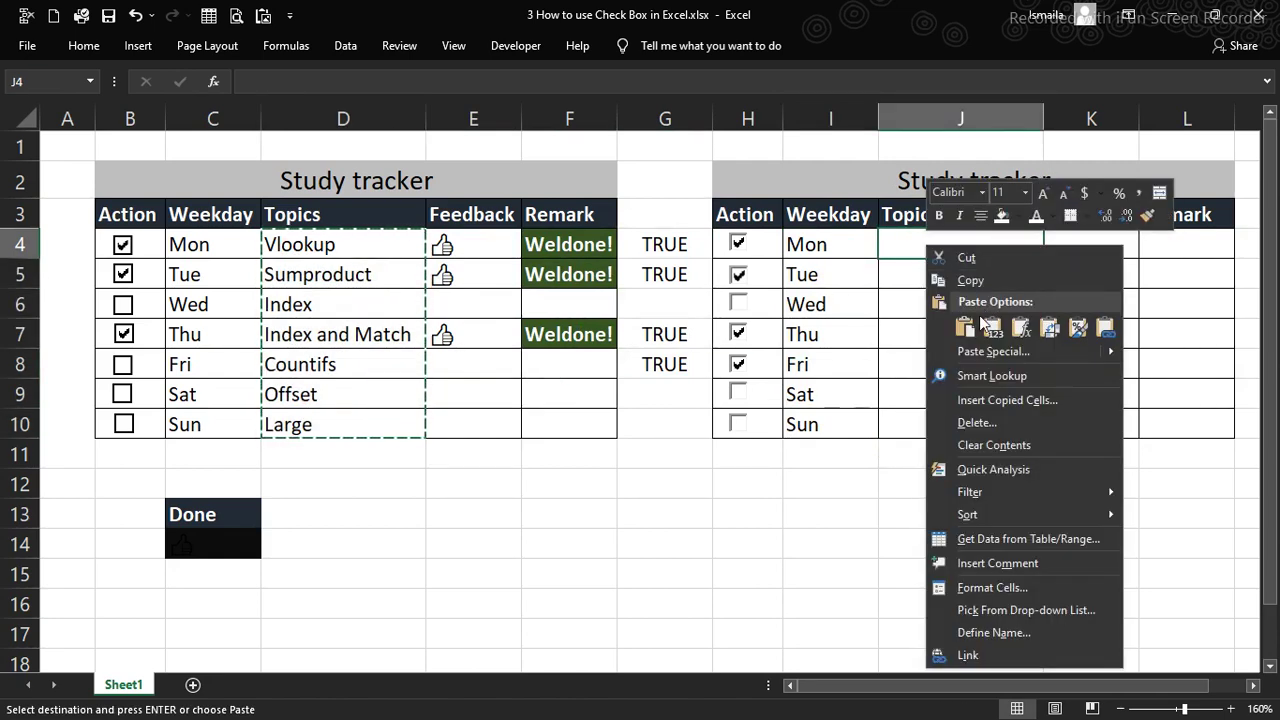
click(980, 325)
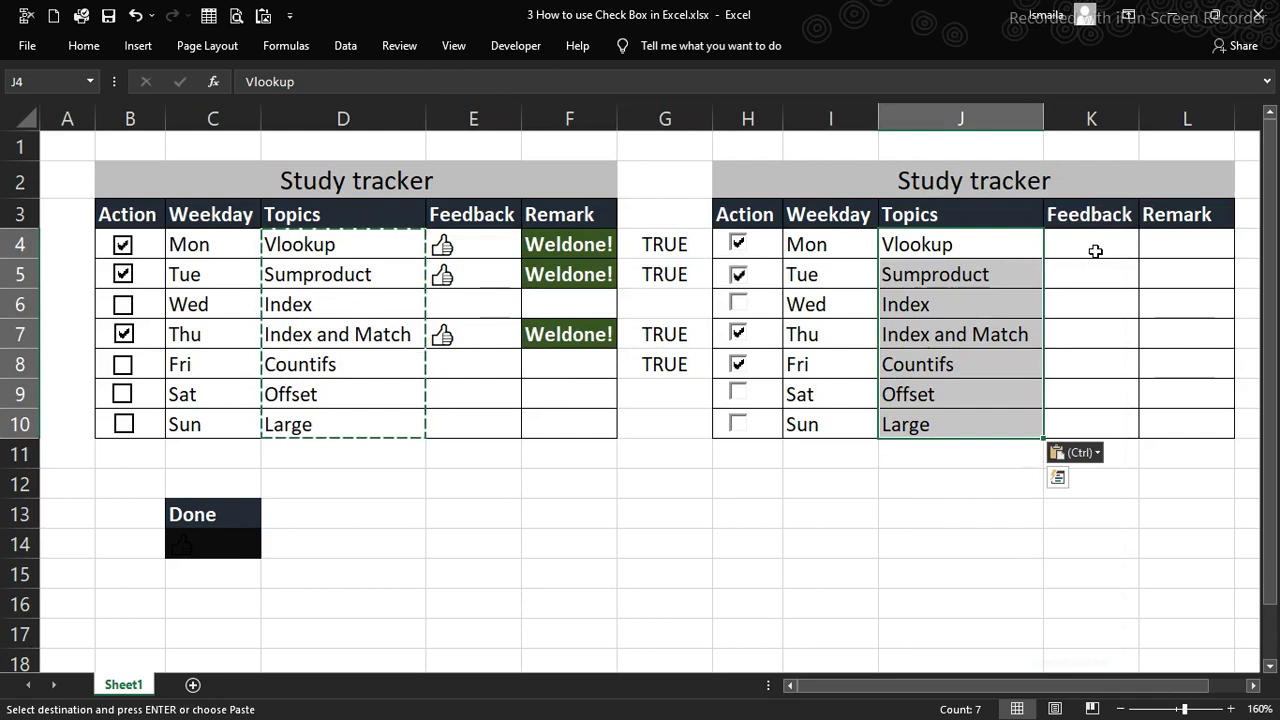
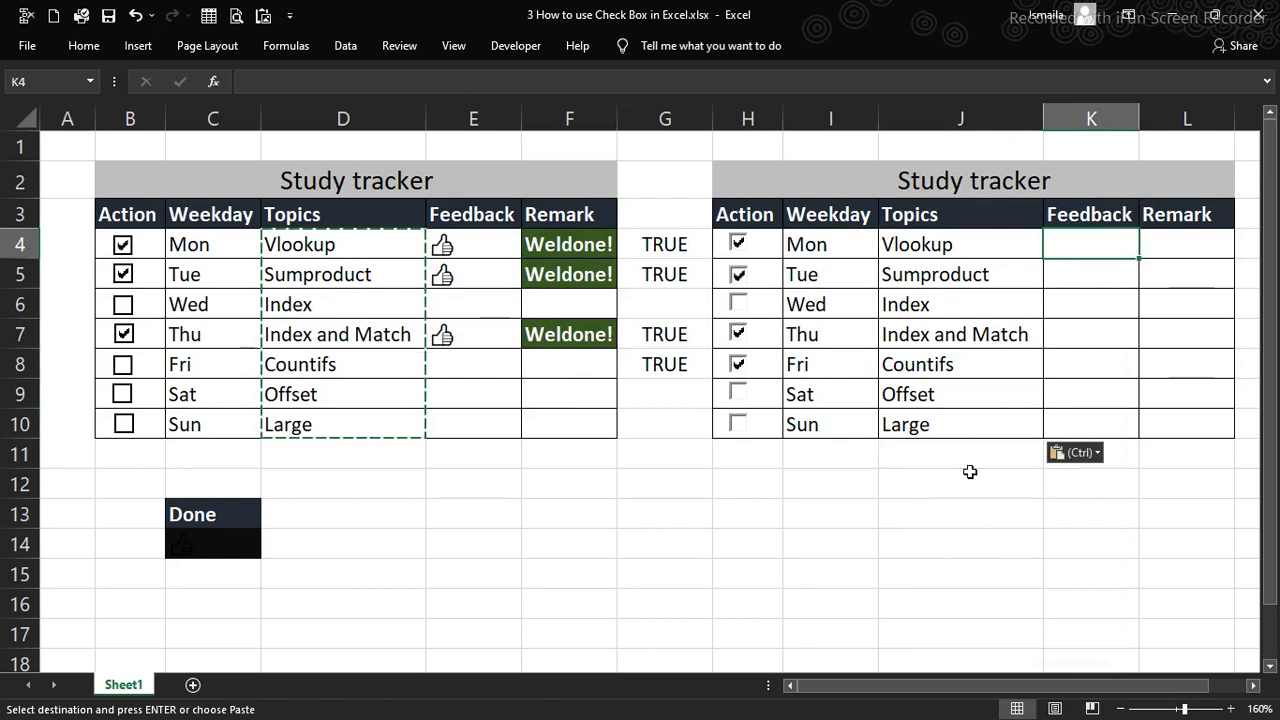
Enter the label "Fedback moji" in cell H12 below the new table
click(775, 487)
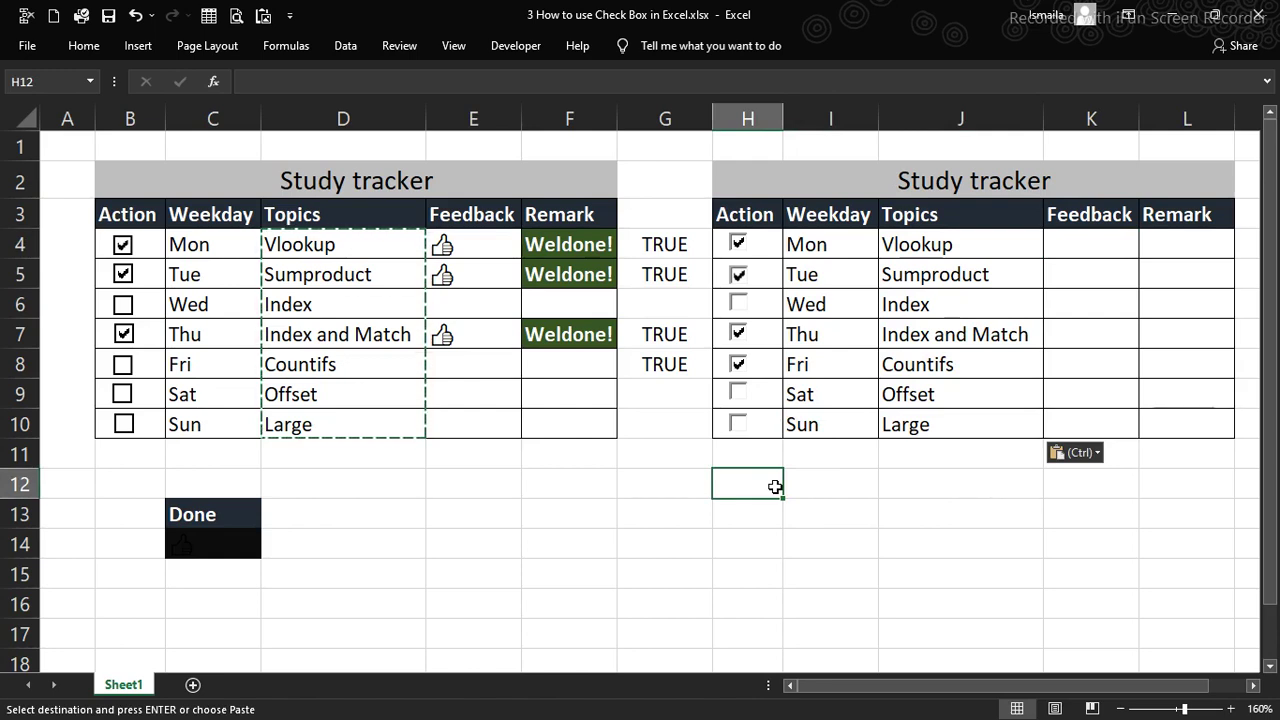
text(Fe)
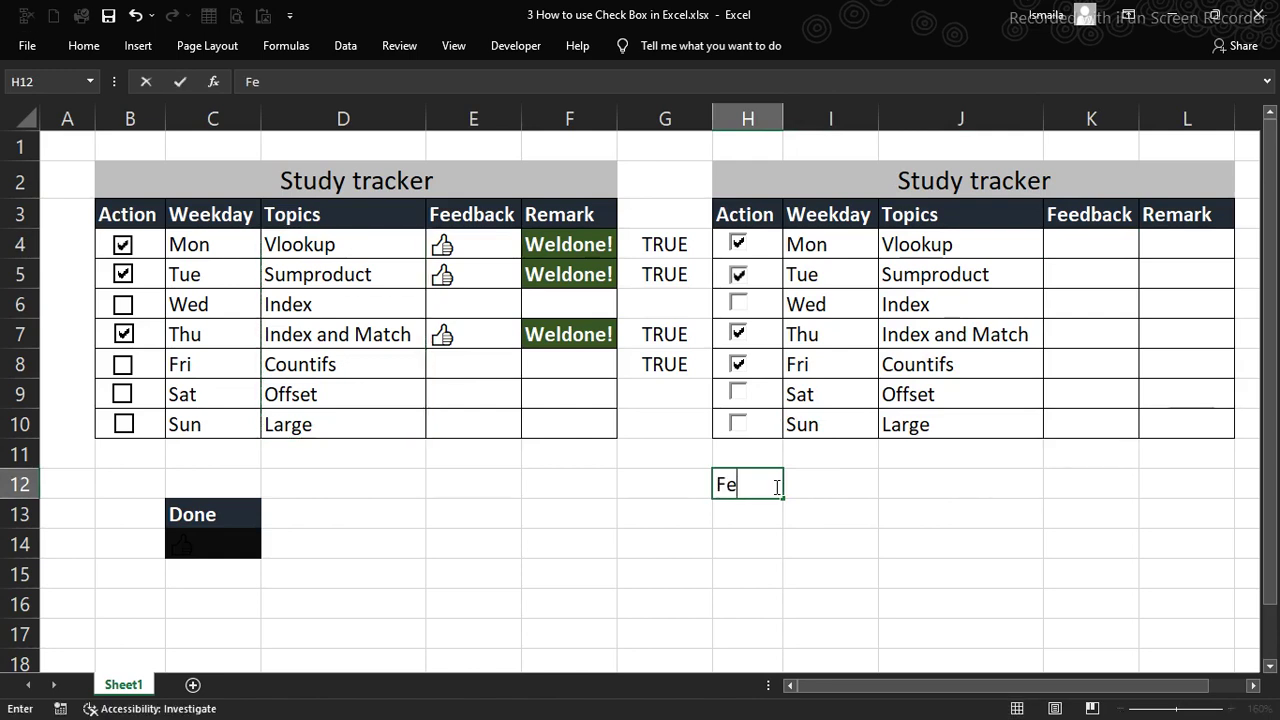
text(dba)
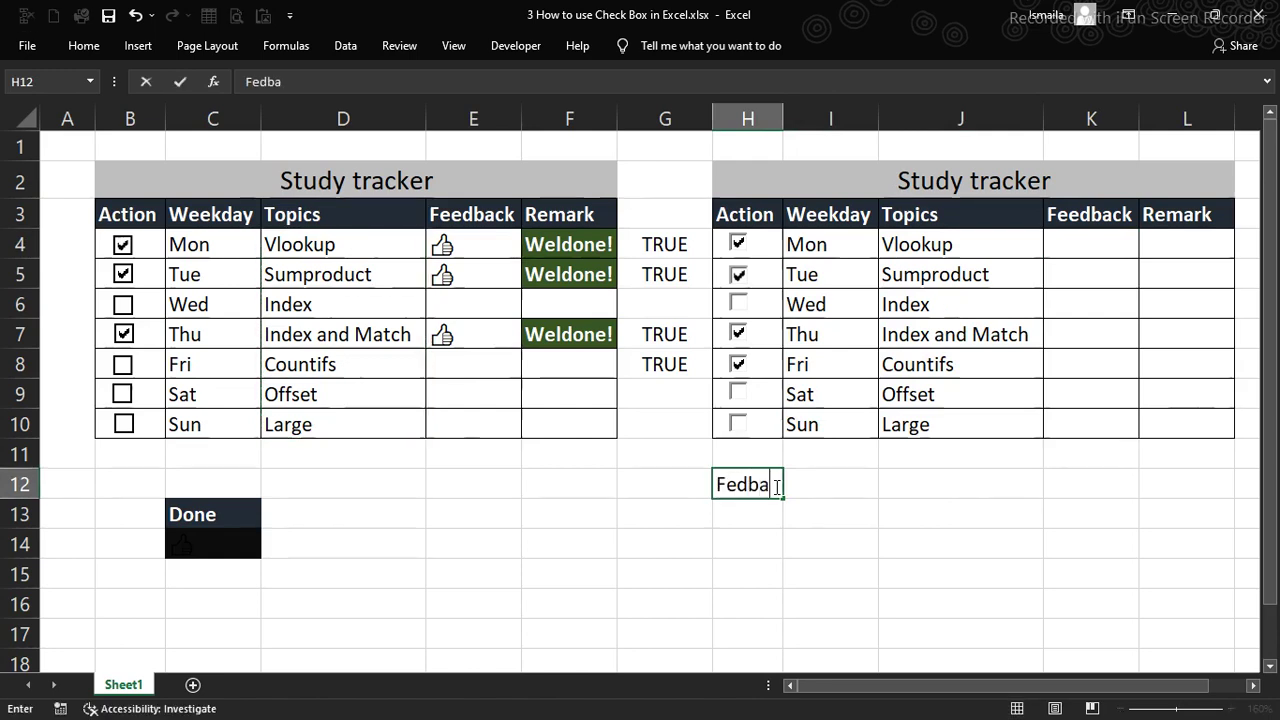
text(ck moji)
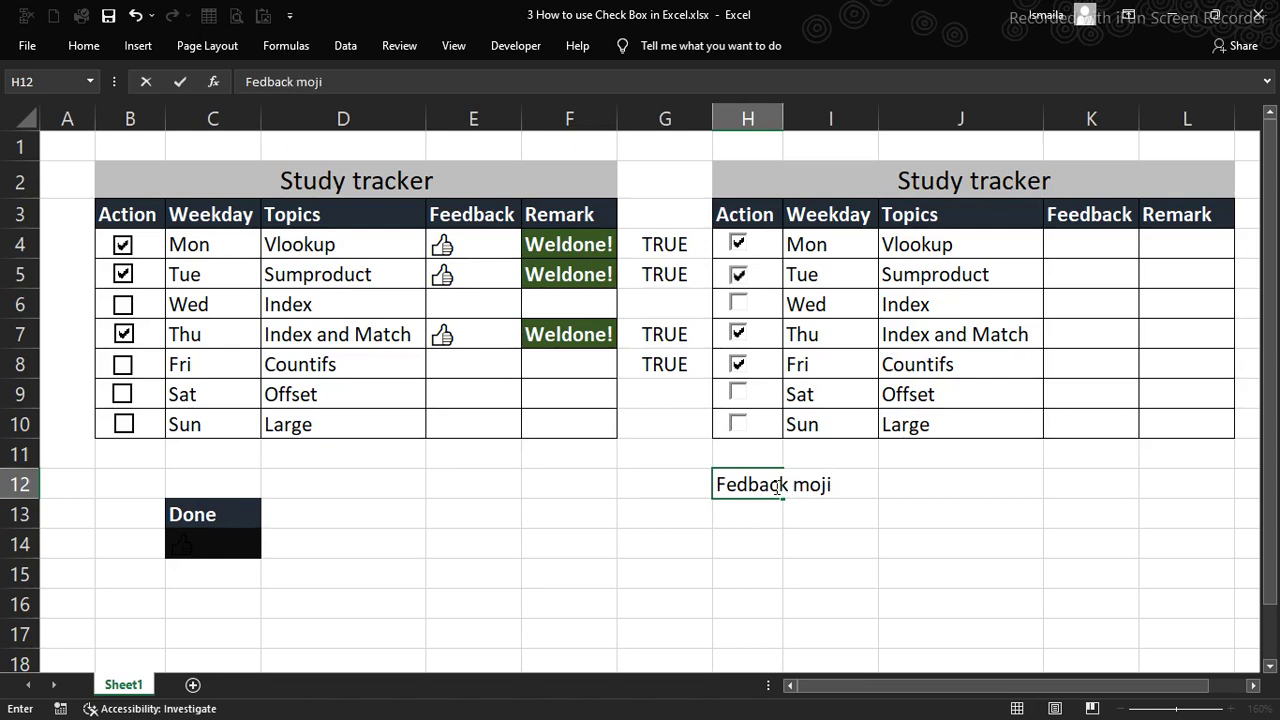
key(BackSpace)
text(i)
key(Return)
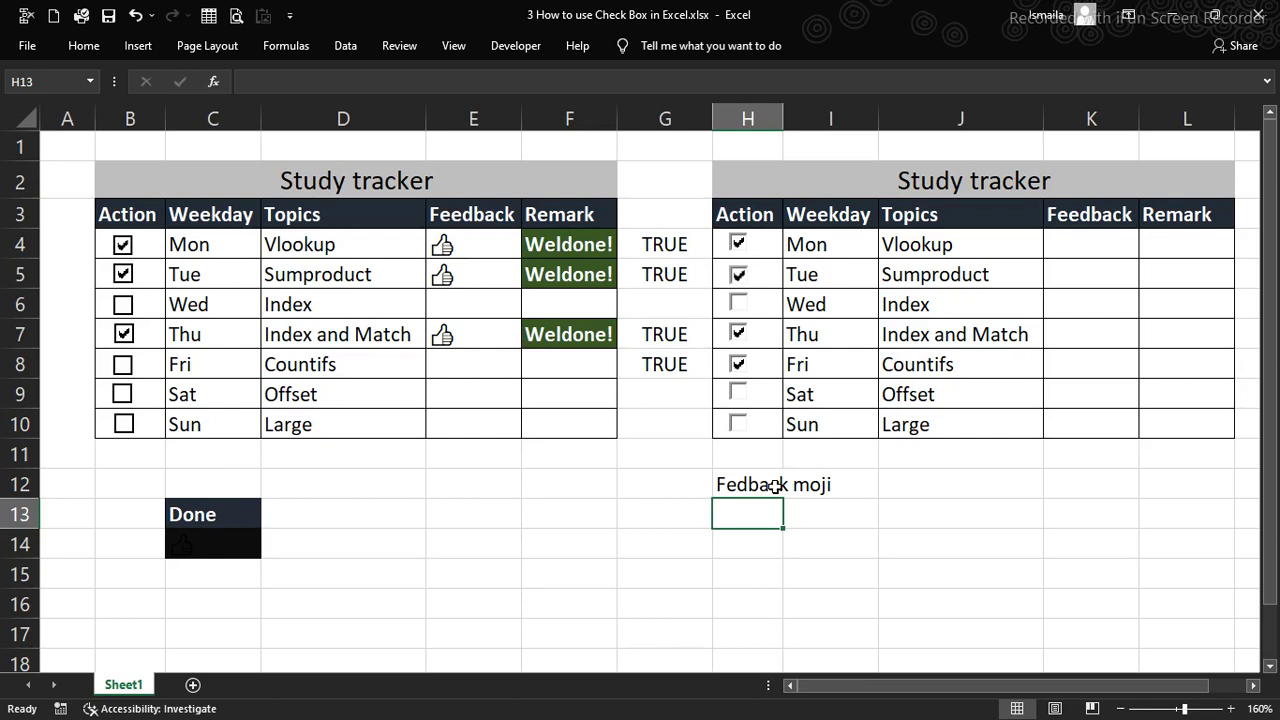
key(super+period)
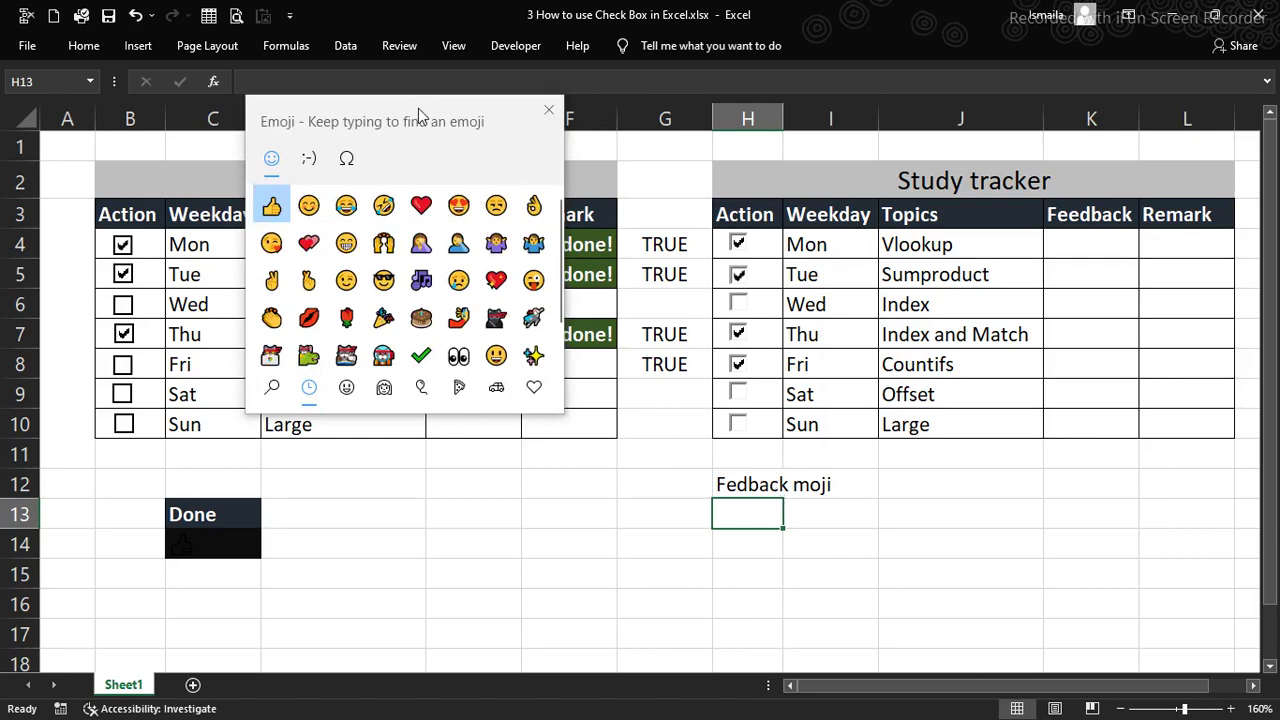
drag(436, 118, 597, 148)
drag(362, 121, 538, 300)
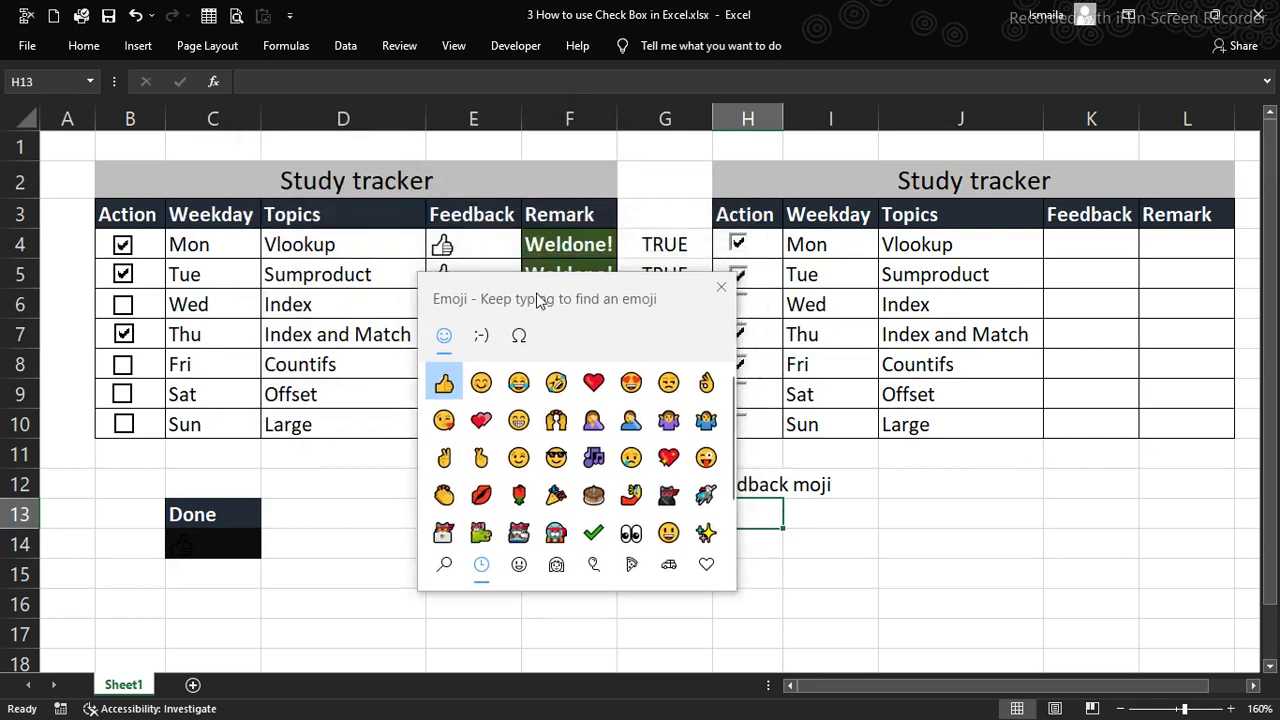
click(714, 208)
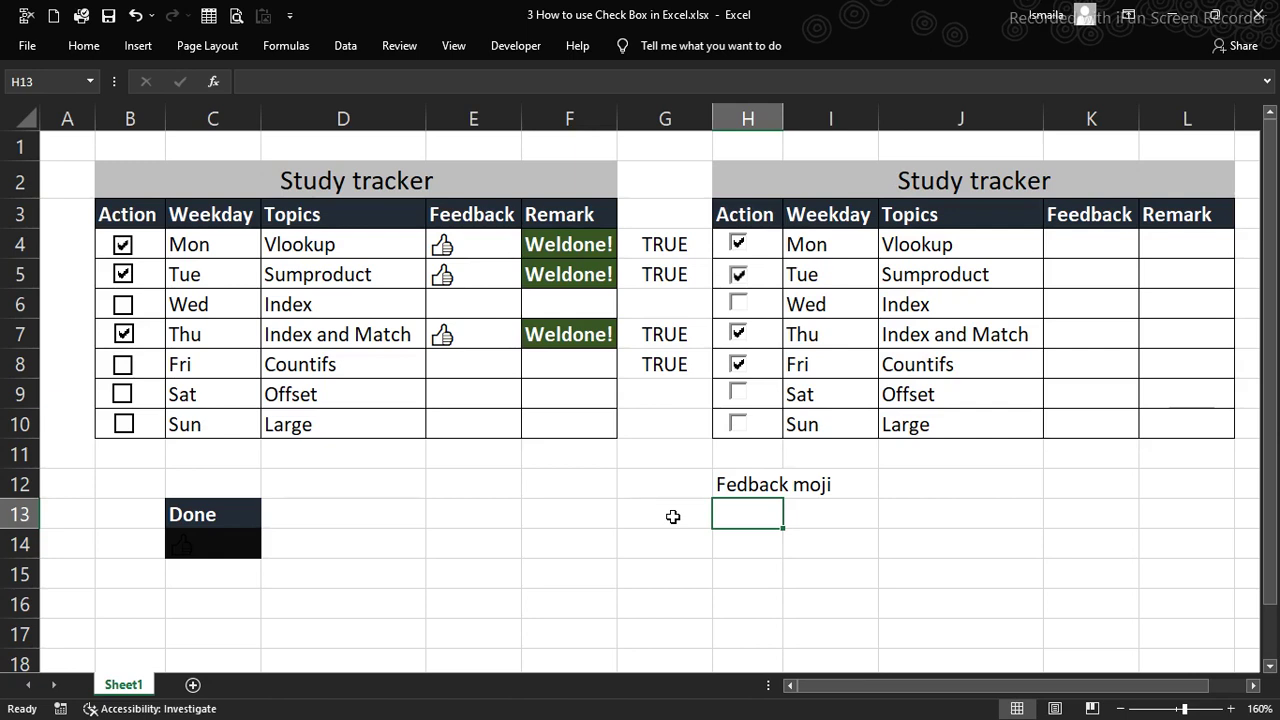
Insert a single thumbs-up emoji in cell H13 under the "Fedback moji" label
key(super+period)
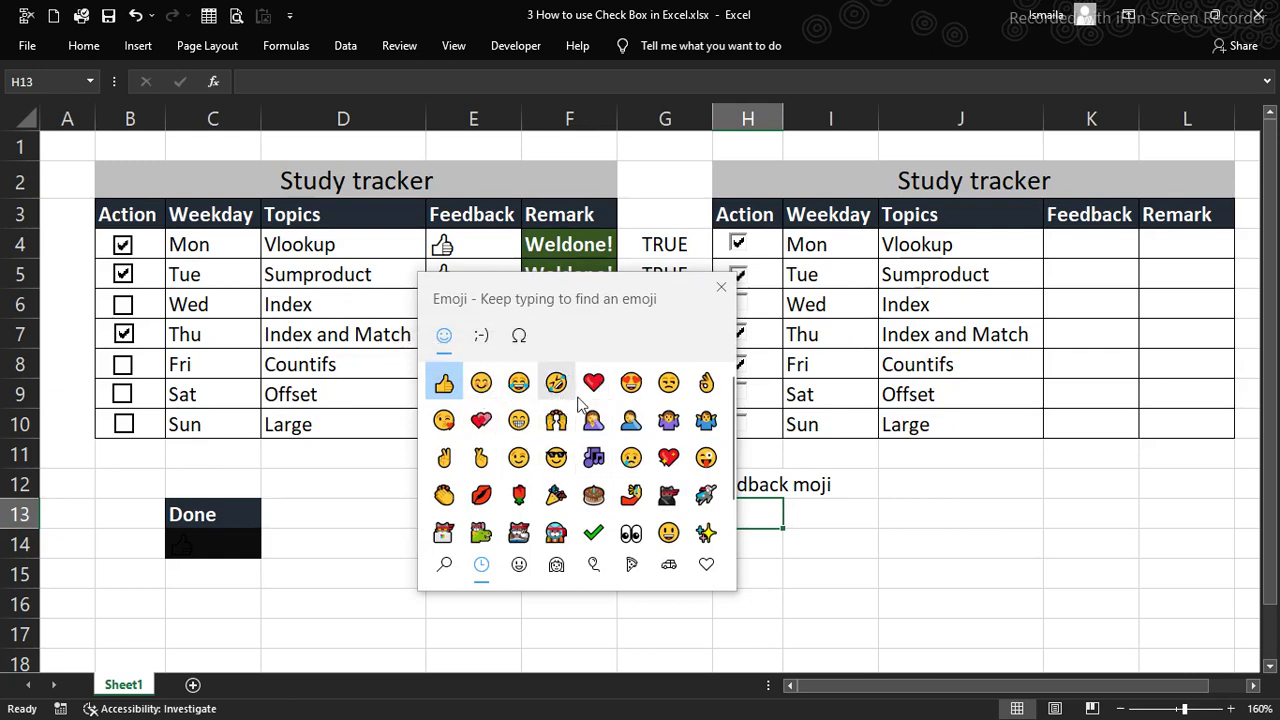
double_click(444, 388)
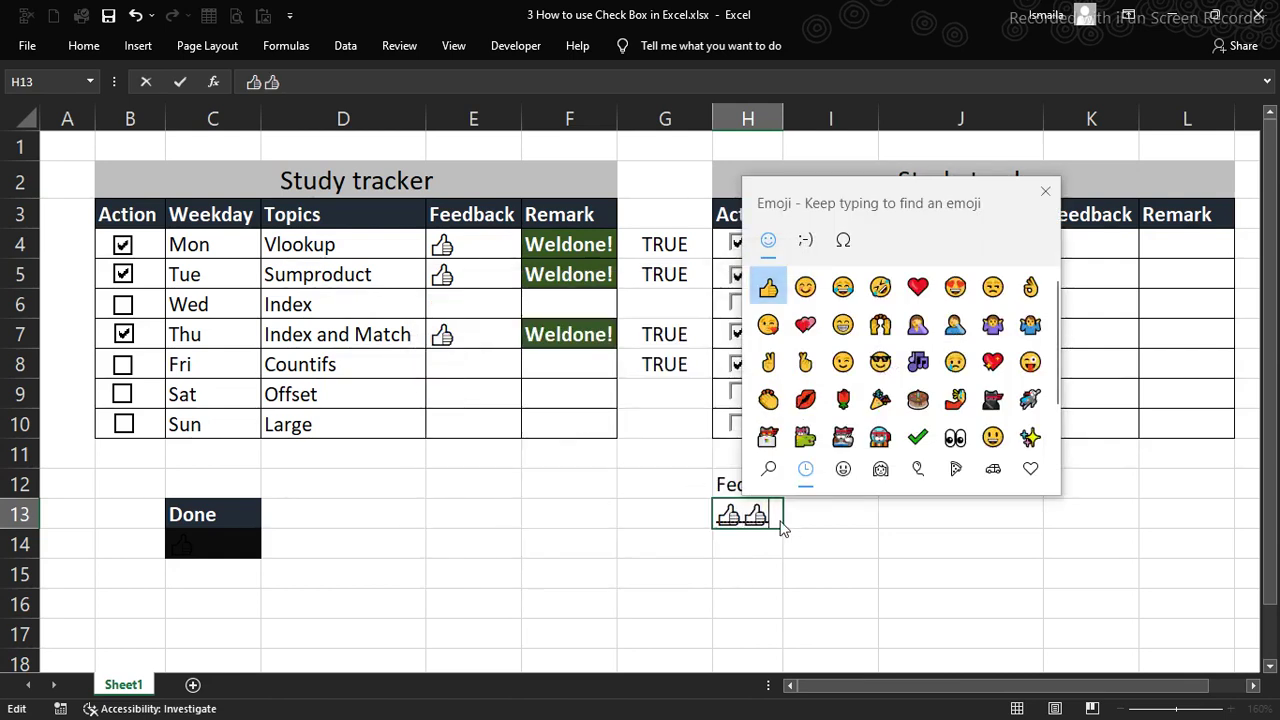
key(BackSpace)
key(Return)
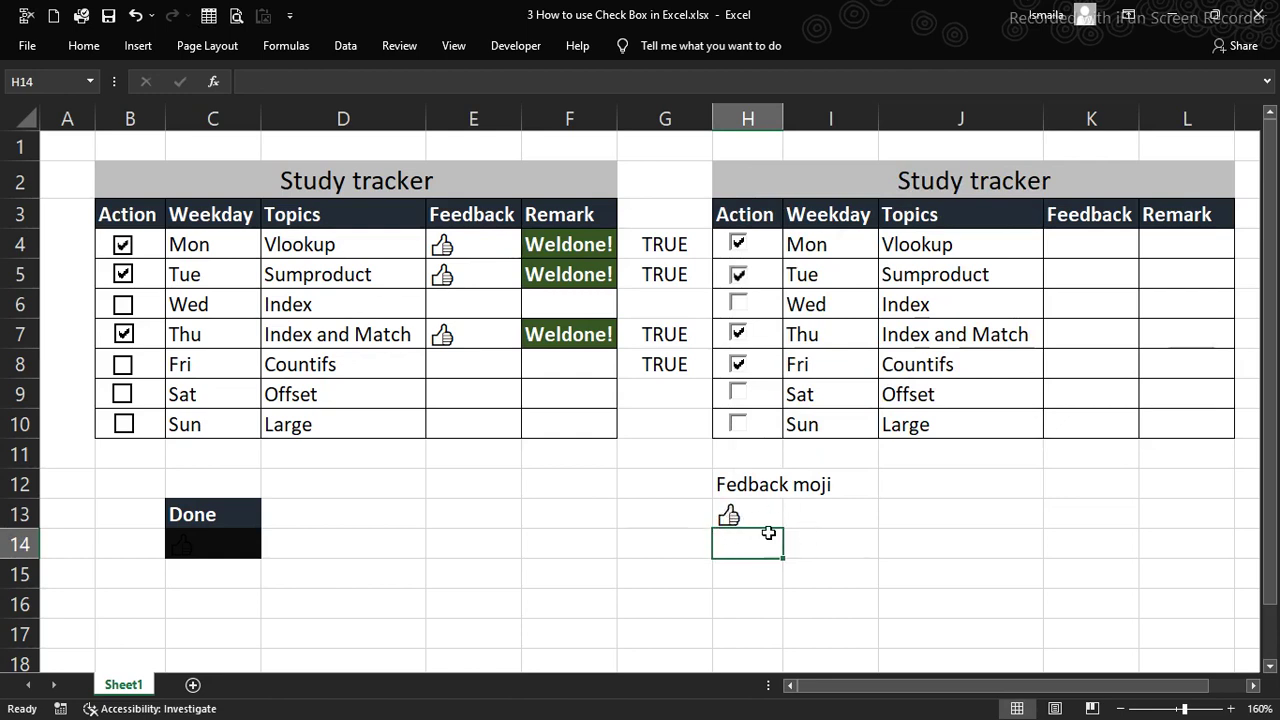
Write the formula =IF(G4=TRUE,H13,"") in Feedback cell K4 of the new table
click(993, 547)
key(Right)
key(Right)
key(Right)
key(Right)
key(Right)
key(Right)
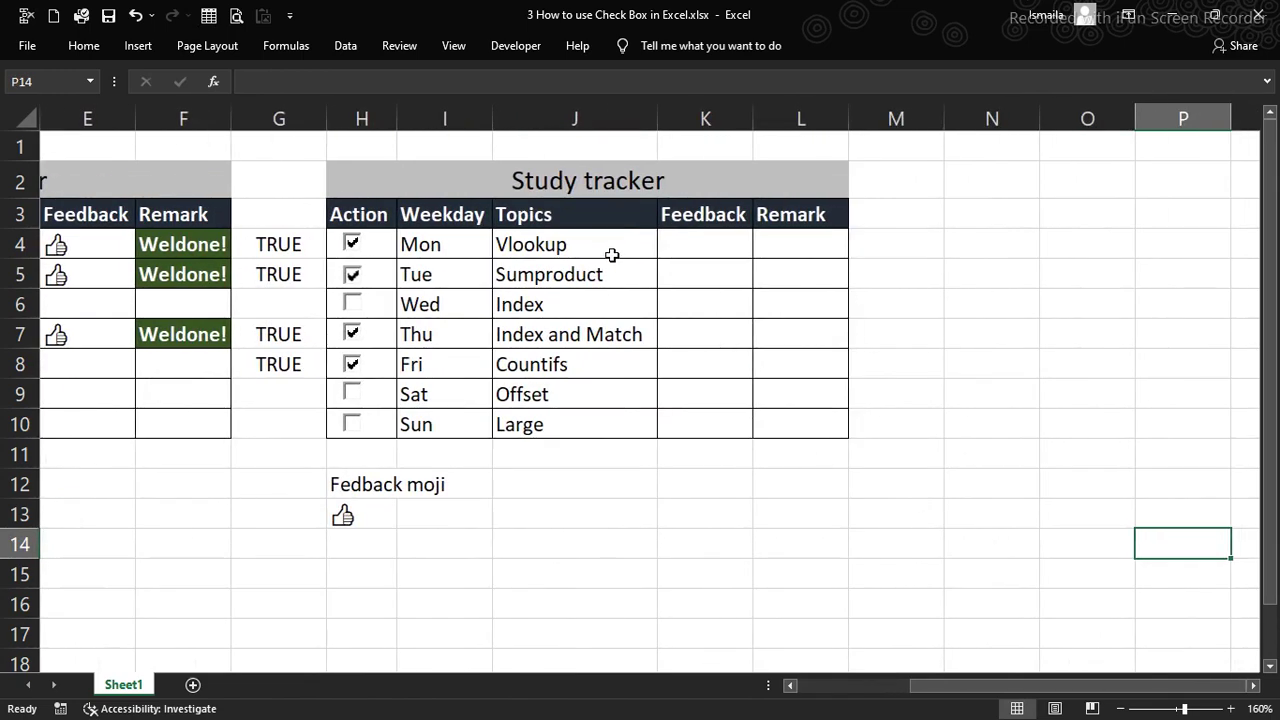
click(684, 246)
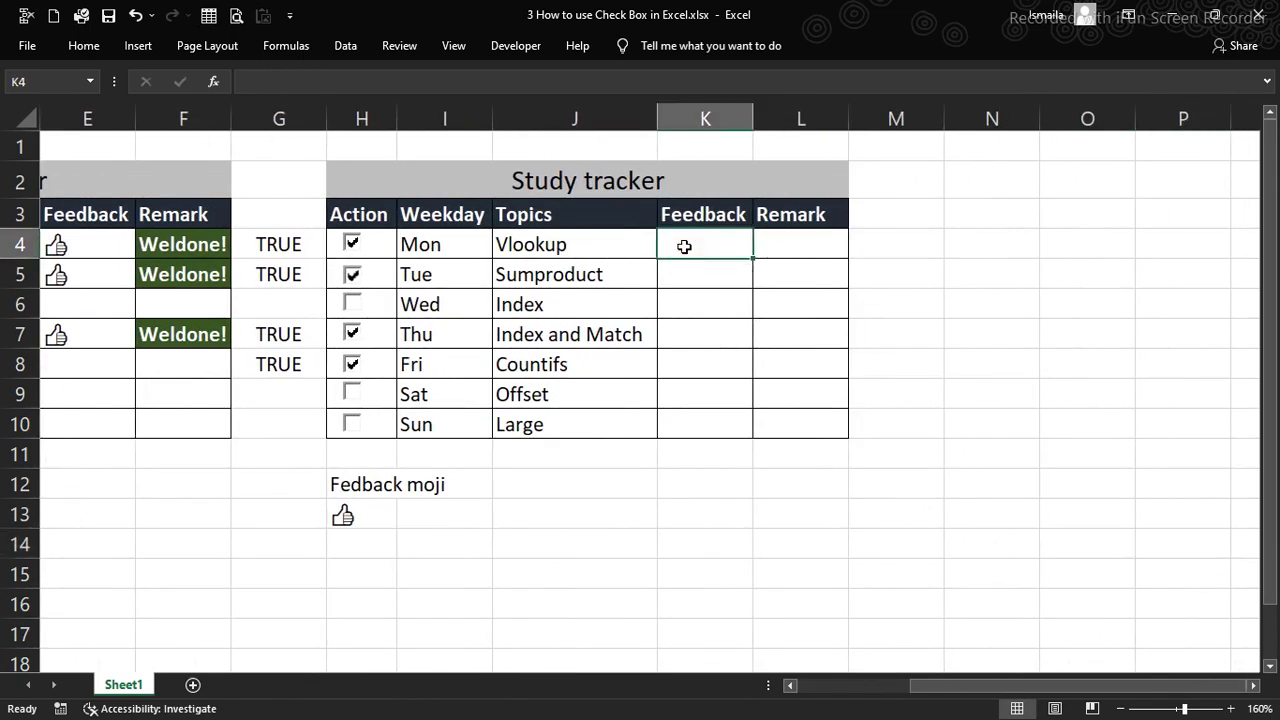
text(=)
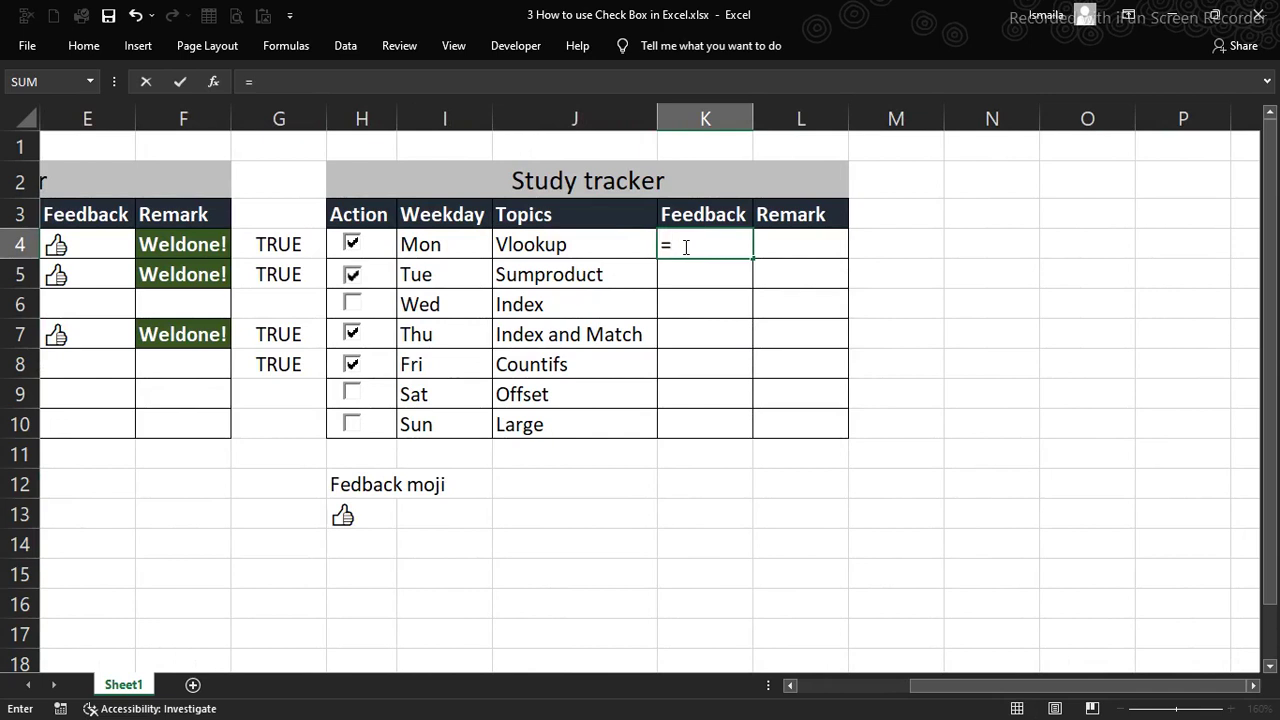
text(if)
key(Tab)
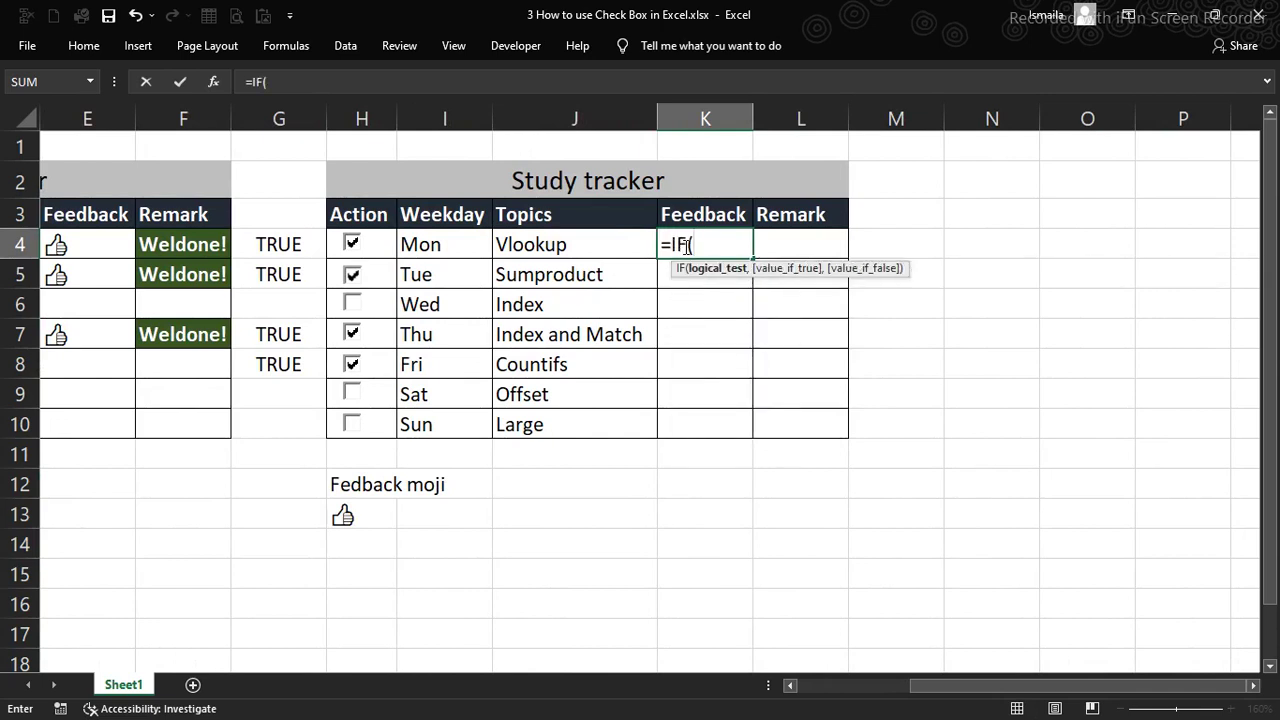
click(296, 243)
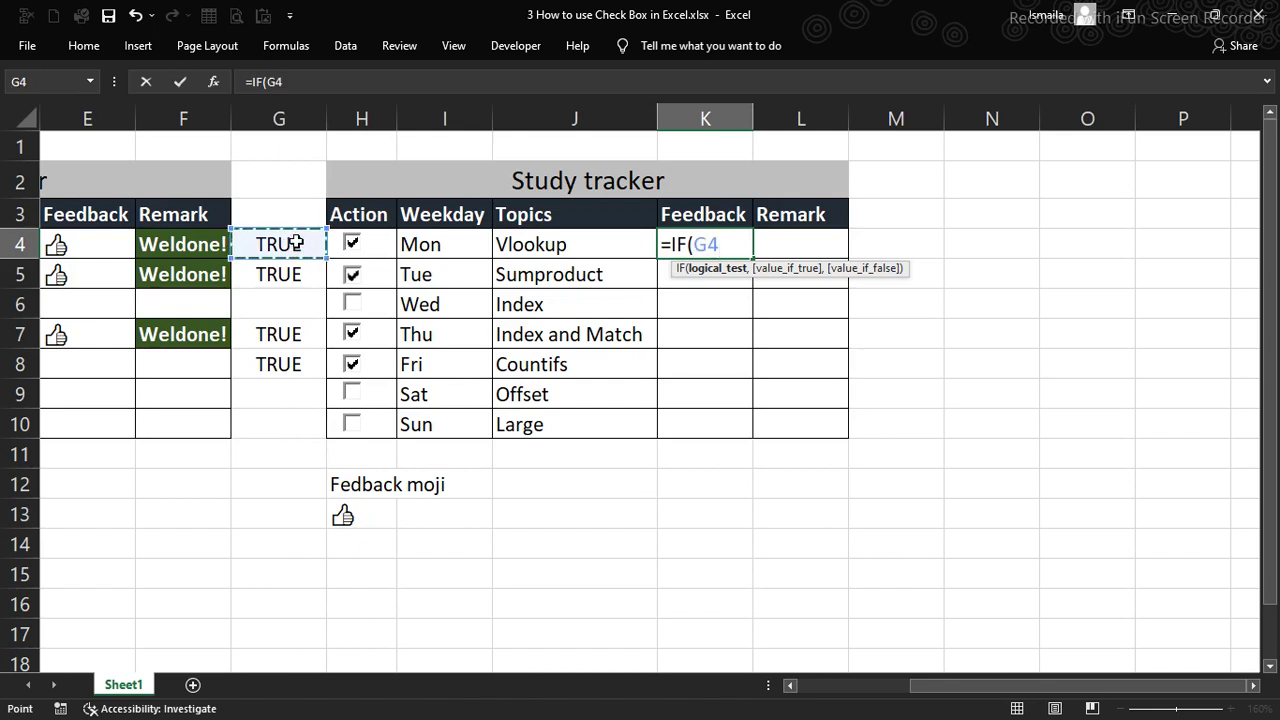
text(=TRUE)
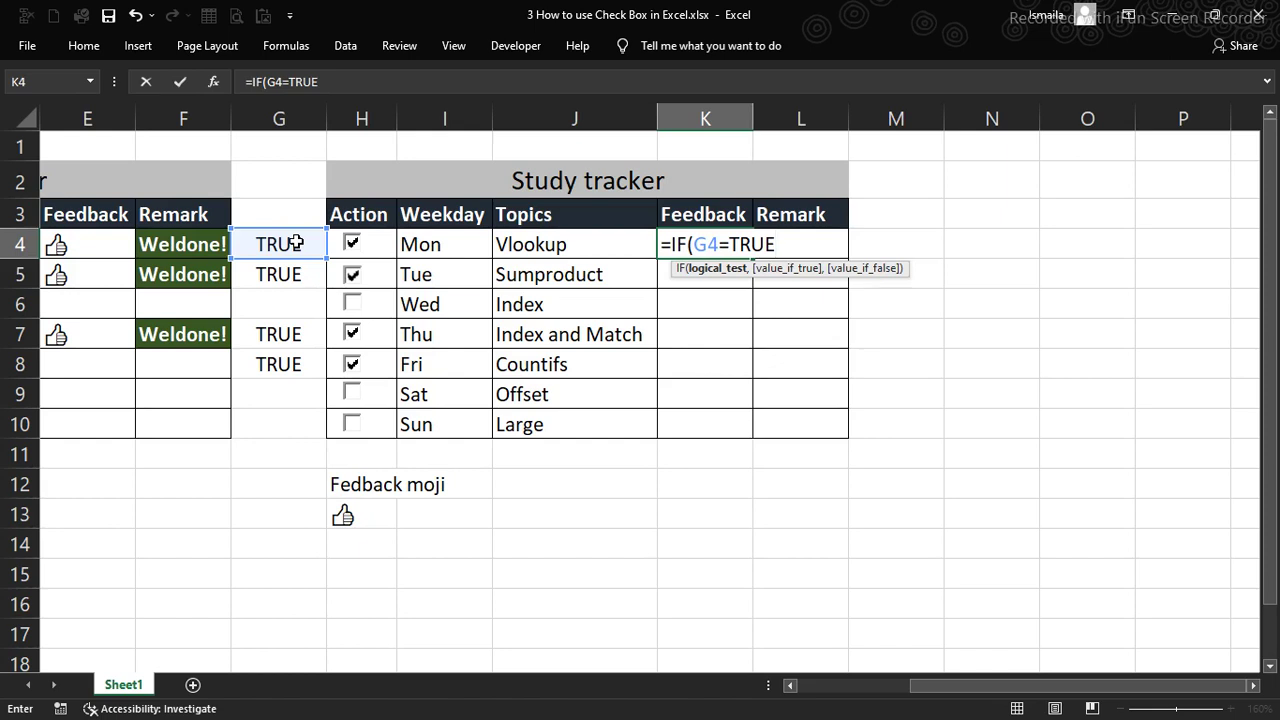
text(,)
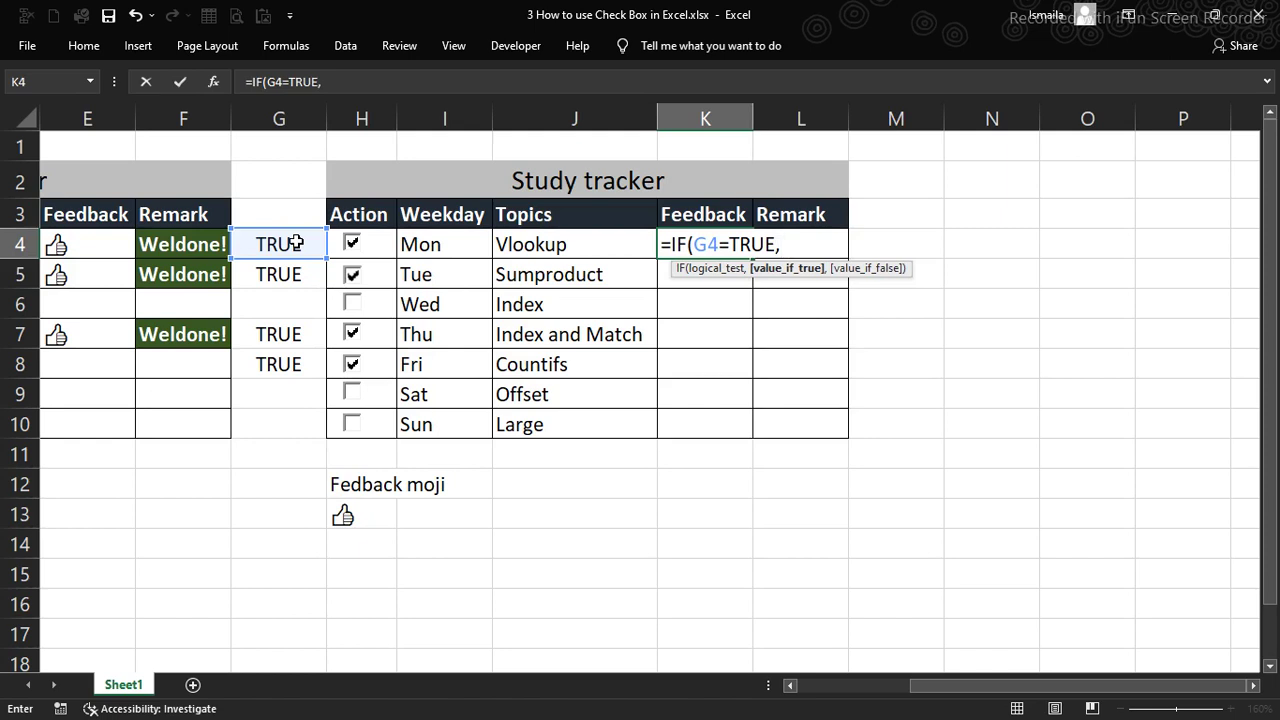
click(341, 516)
text(,)
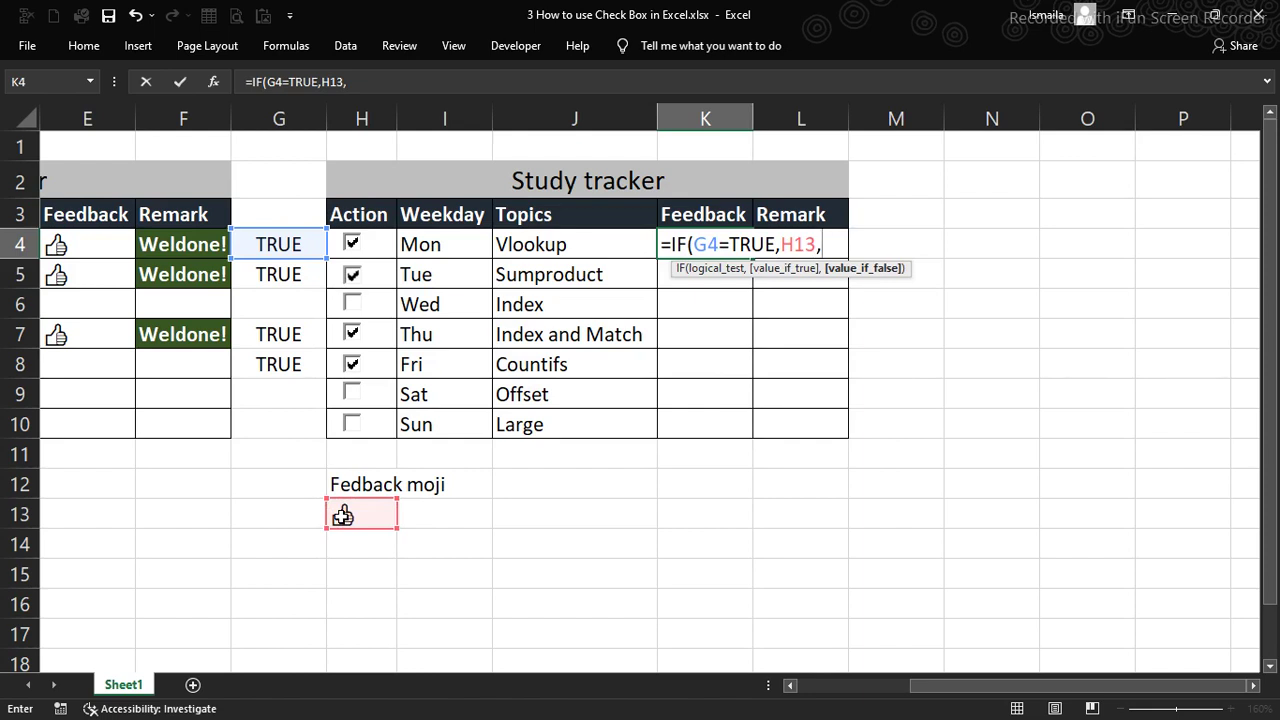
text(""))
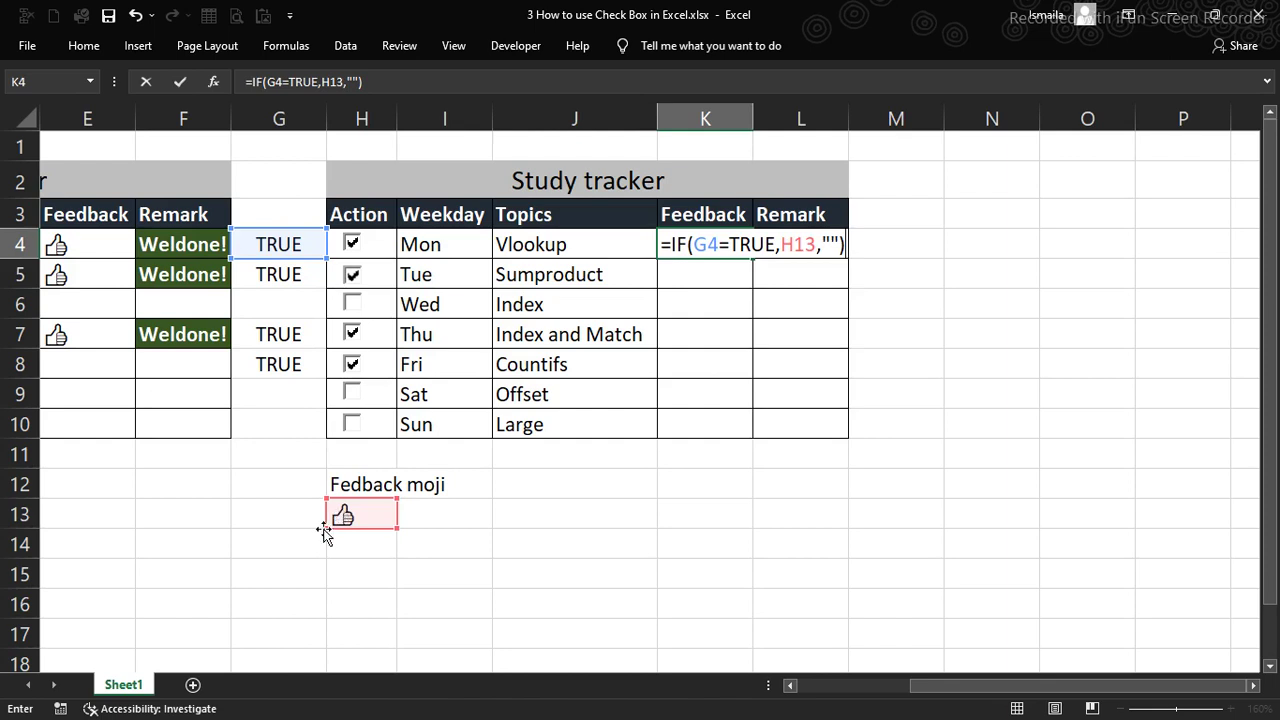
Make the H13 reference in K4's formula absolute as $H$13 and fill the formula down to K10
key(Left)
key(Left)
key(Left)
key(Left)
key(shift+Left)
key(shift+Left)
key(shift+Left)
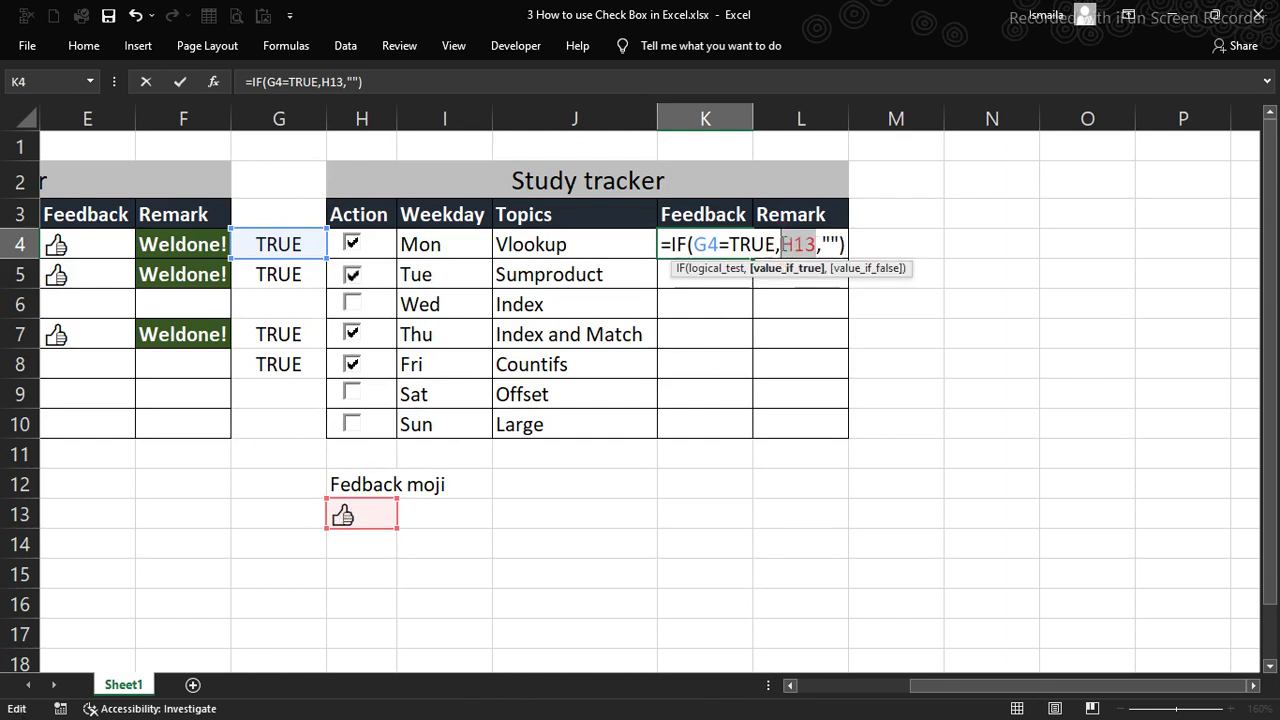
key(F4)
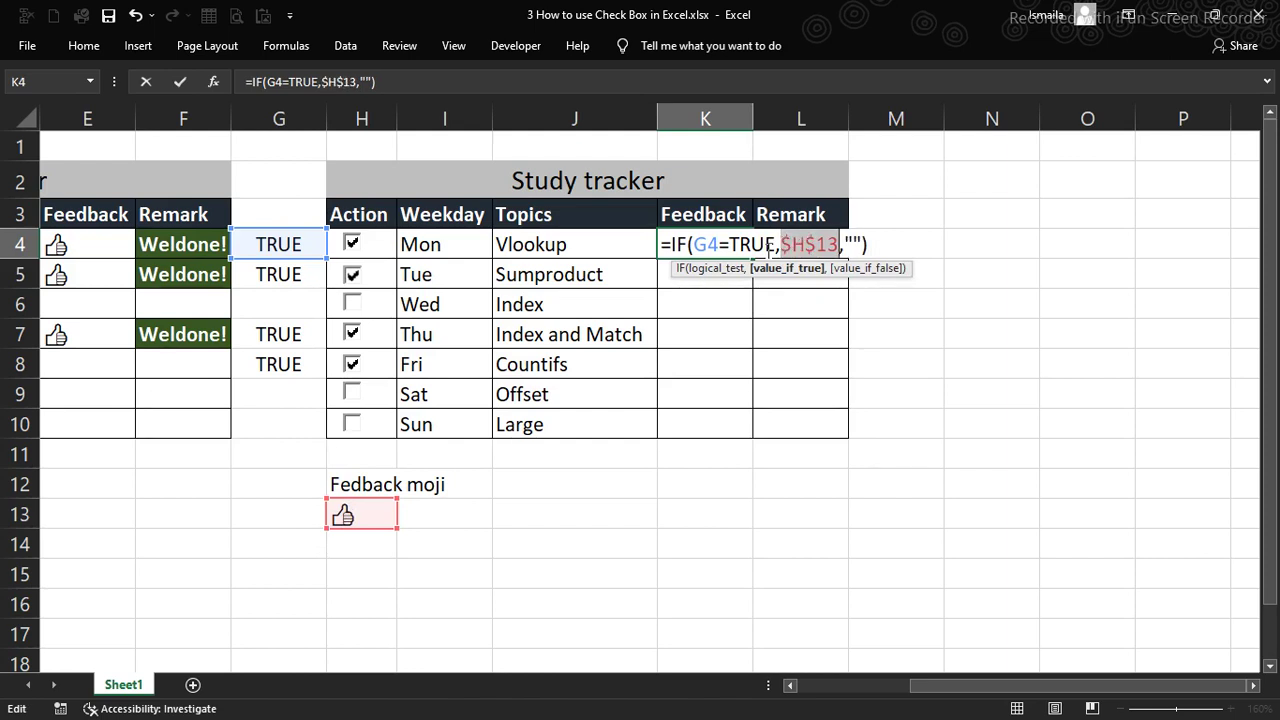
key(Return)
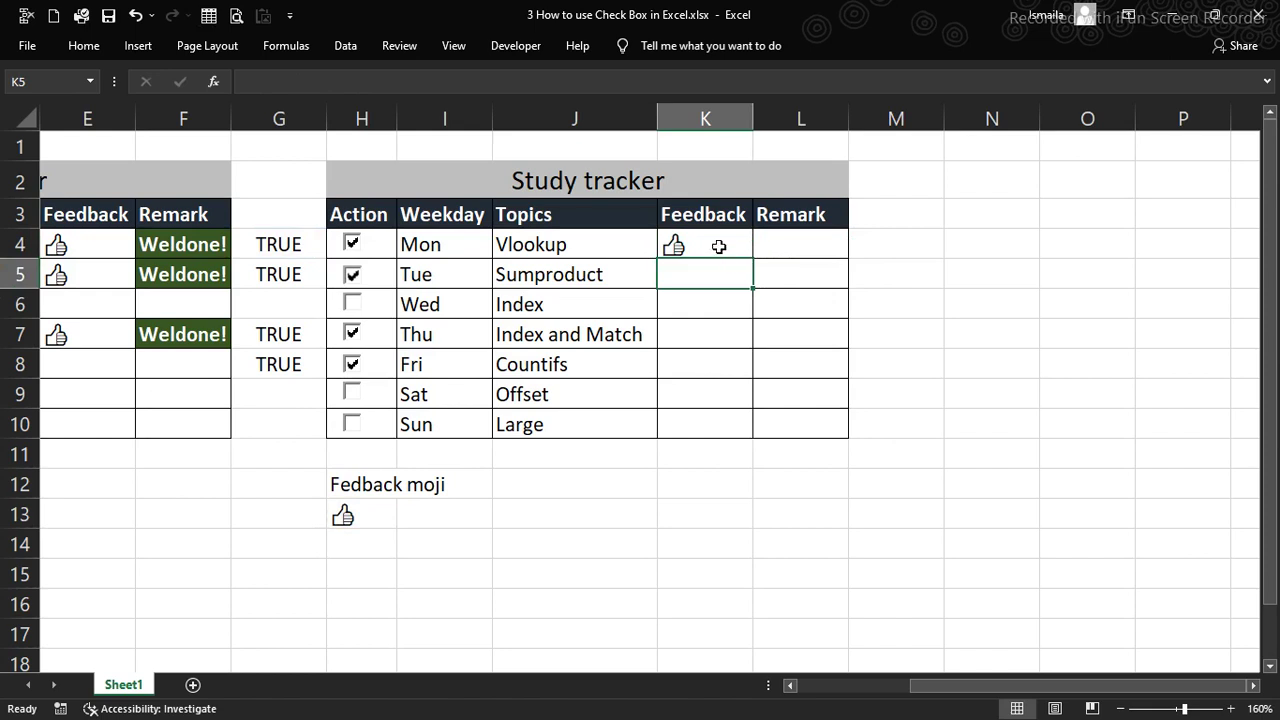
click(730, 247)
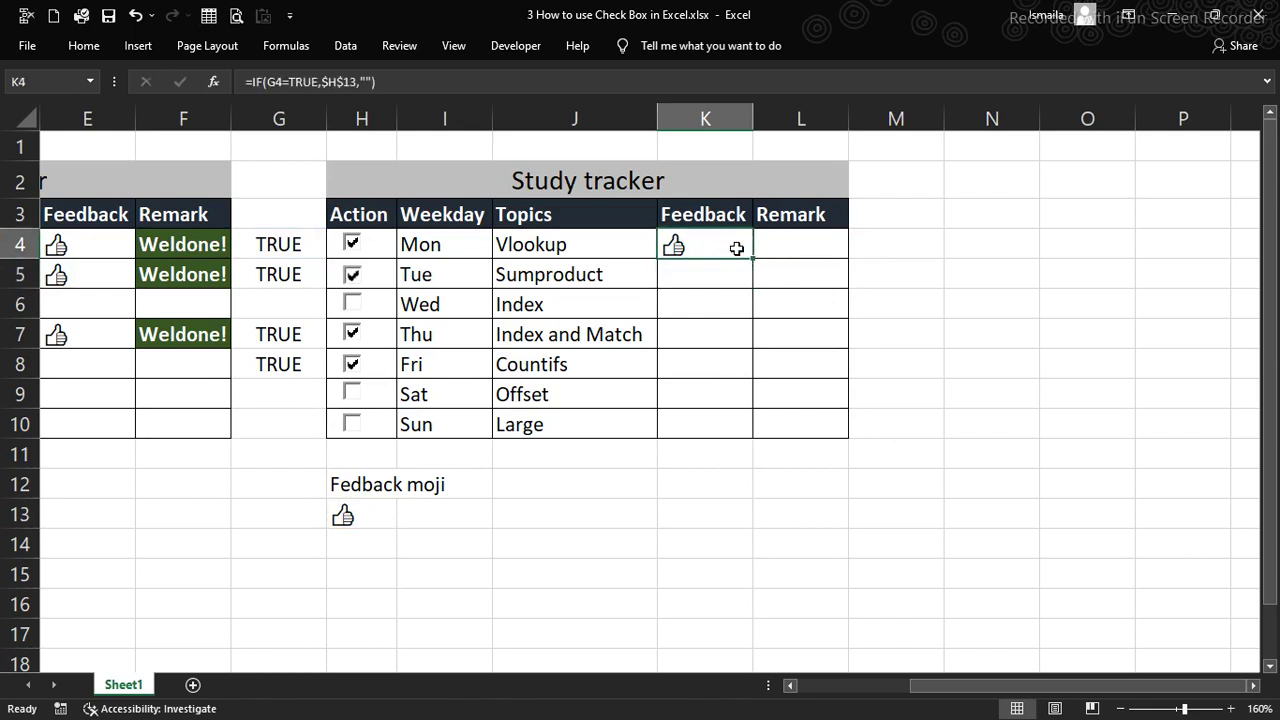
double_click(753, 258)
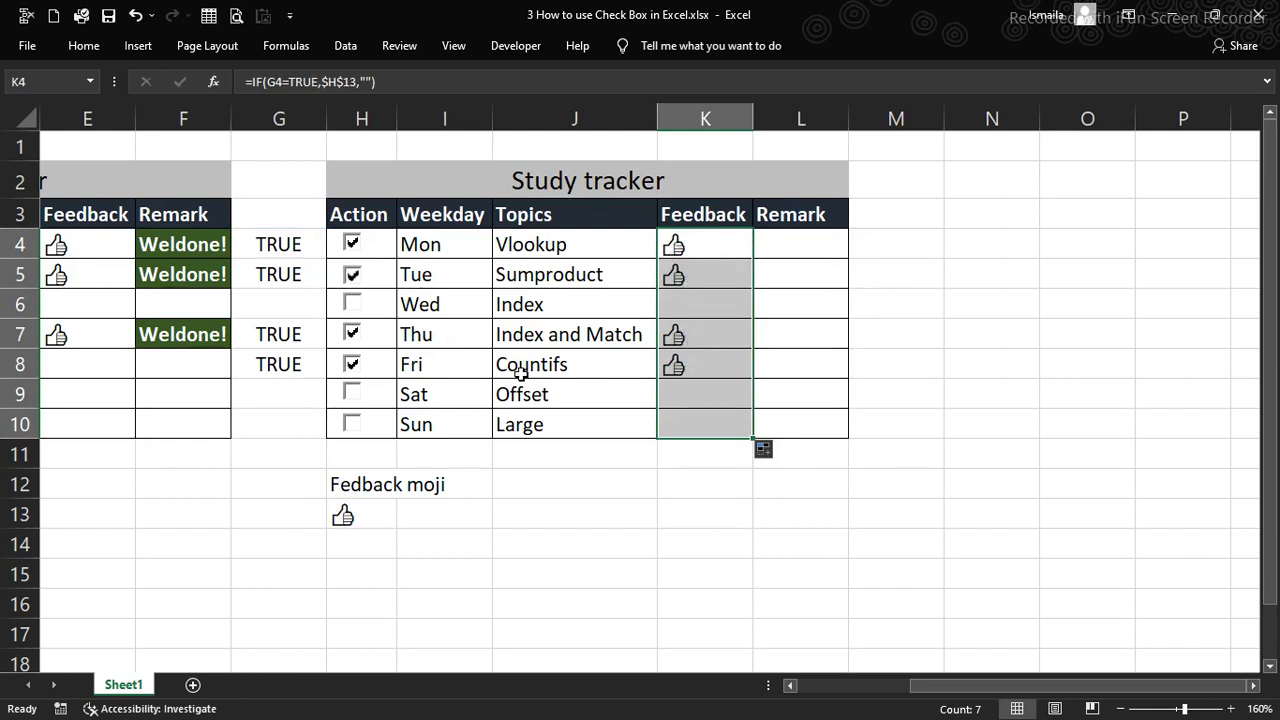
Untick the Action check boxes in H8, H7, H5 and H4, and toggle the one in H6 on and off
click(352, 366)
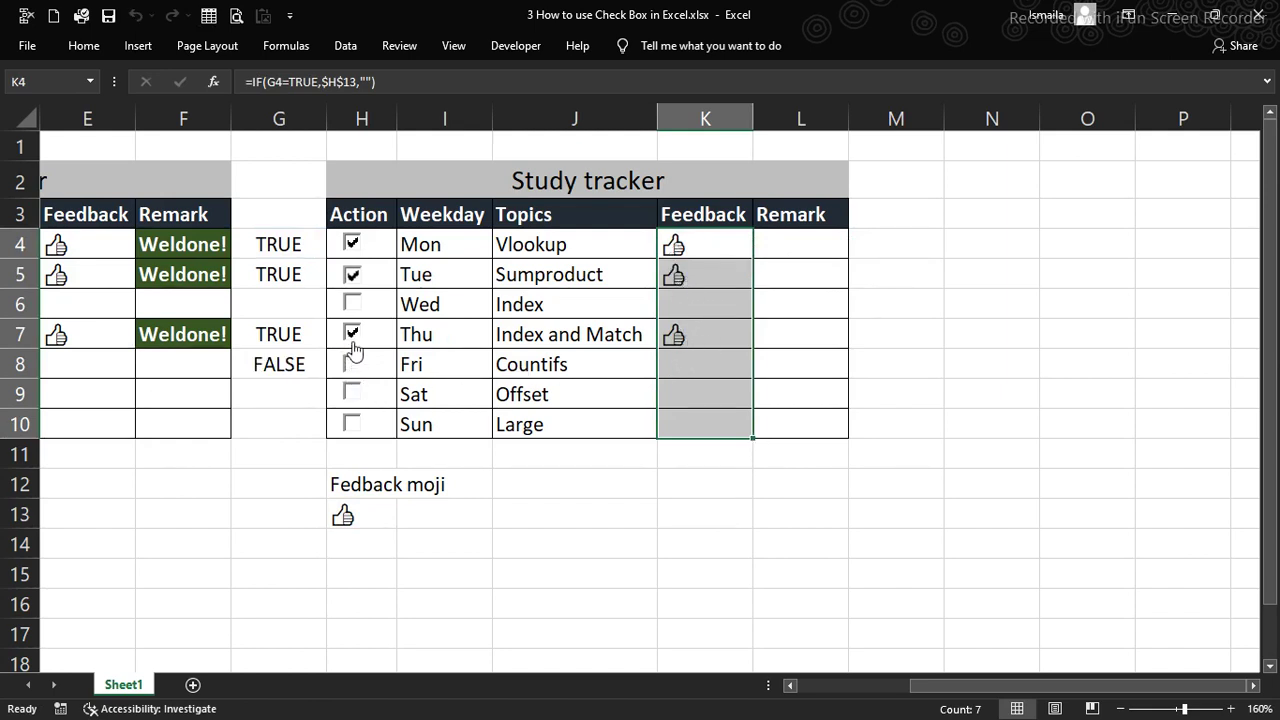
click(352, 334)
click(352, 304)
click(352, 304)
click(352, 276)
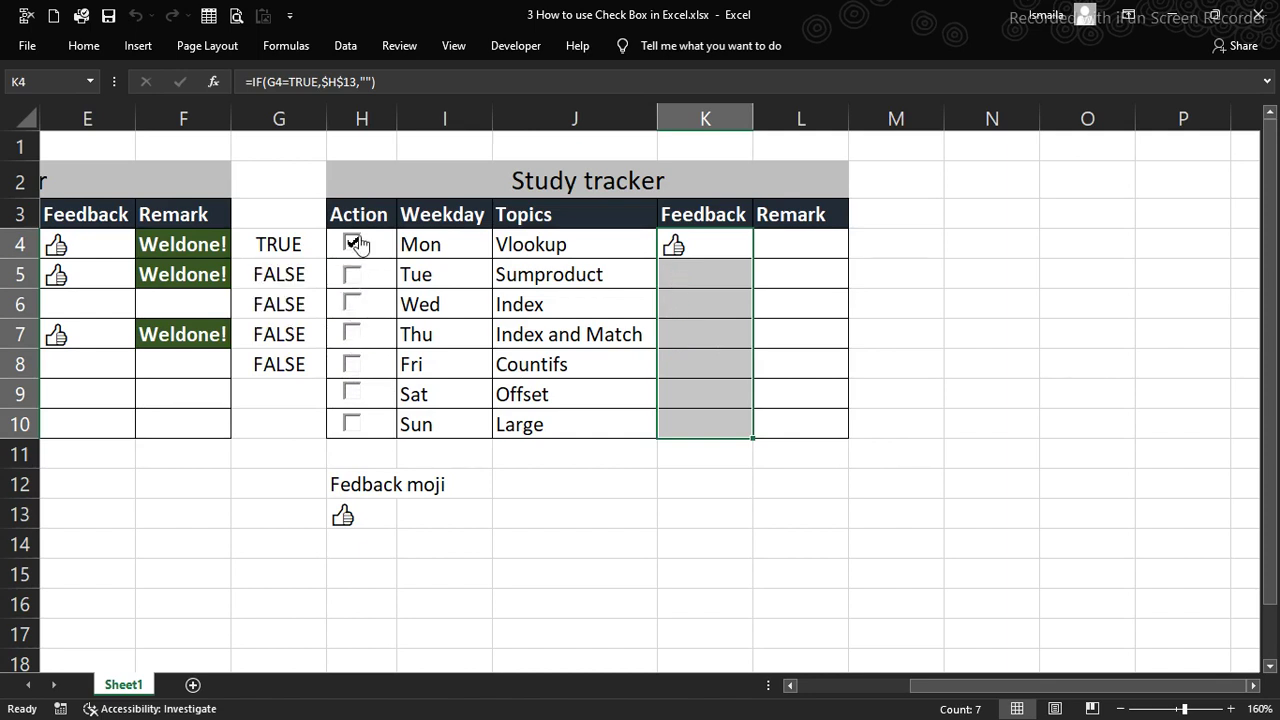
click(354, 244)
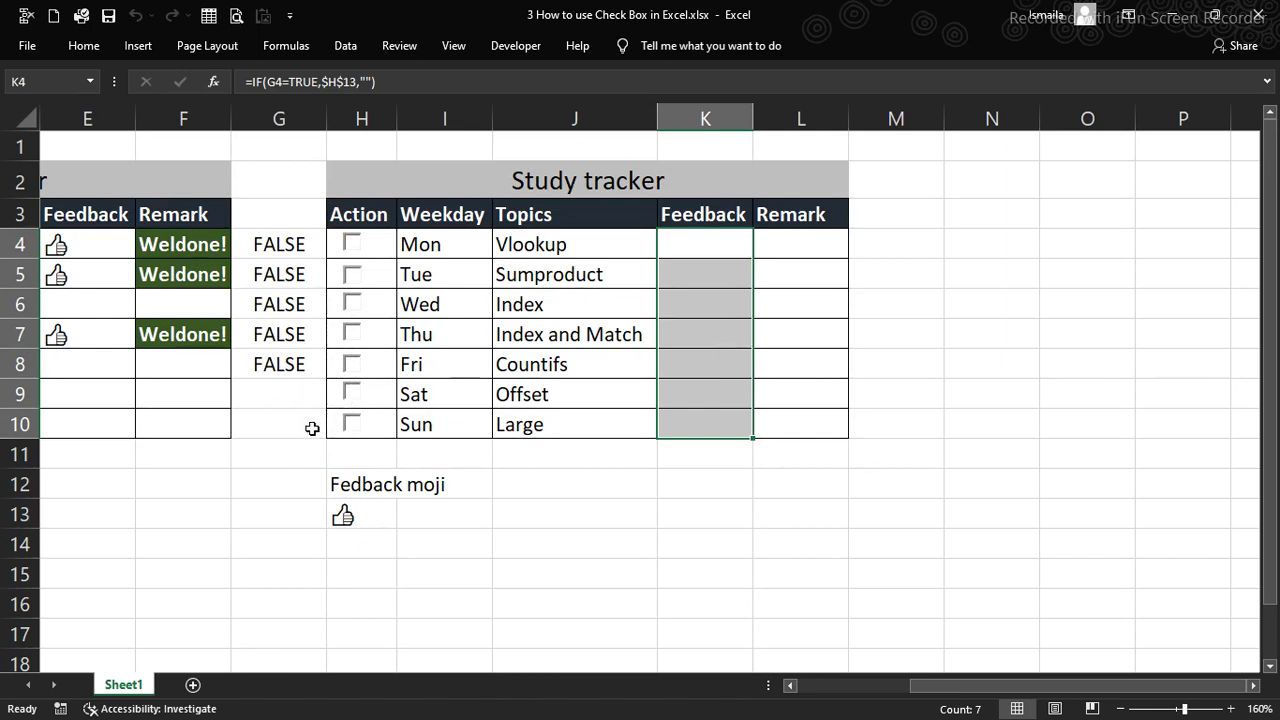
Test the Feedback formulas by ticking and then unticking the Saturday and Sunday Action check boxes
click(352, 395)
click(350, 421)
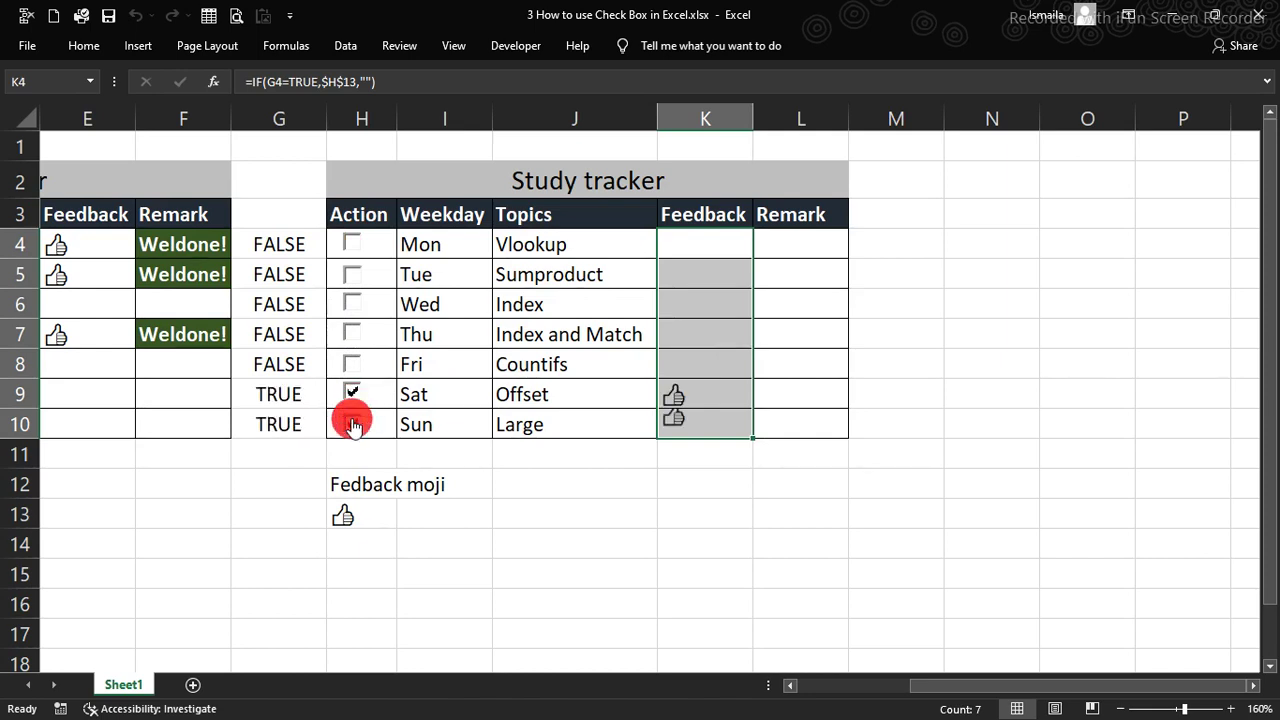
click(351, 419)
click(352, 398)
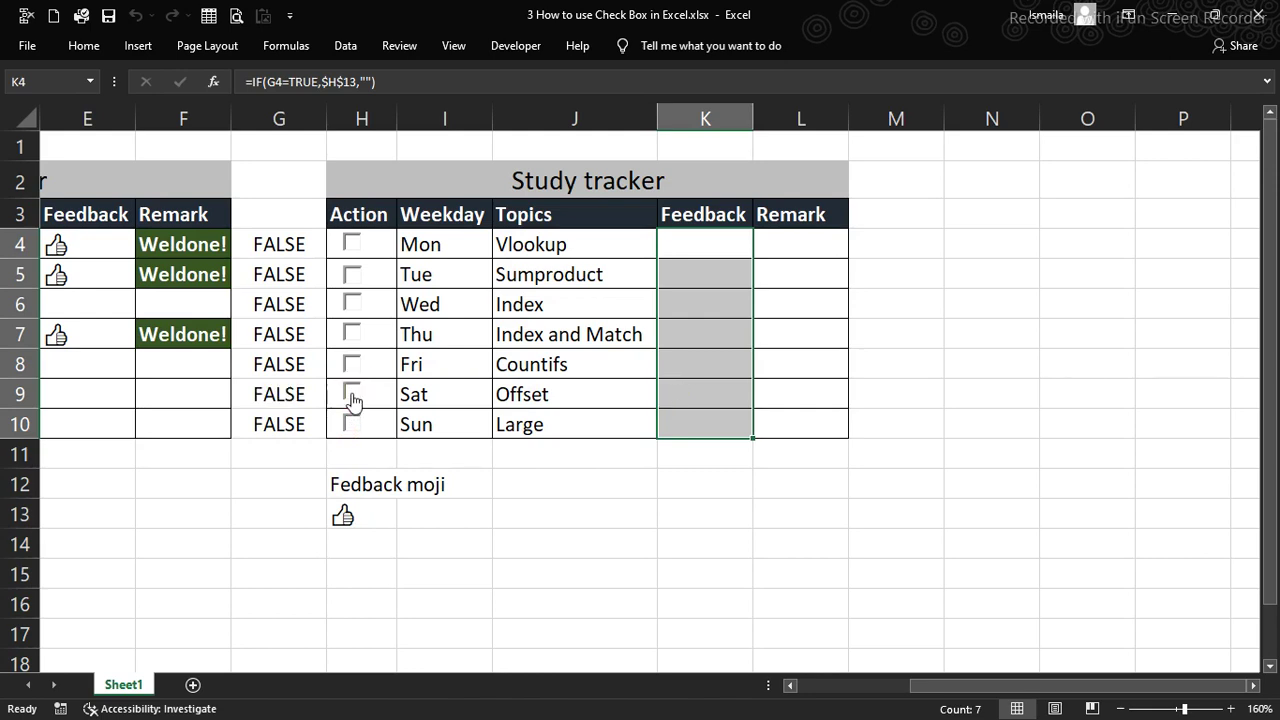
Fill Remark cells L4:L10 with the formula =IF(G4=TRUE,"Weldone!","") and tick Thursday's Action check box
click(790, 243)
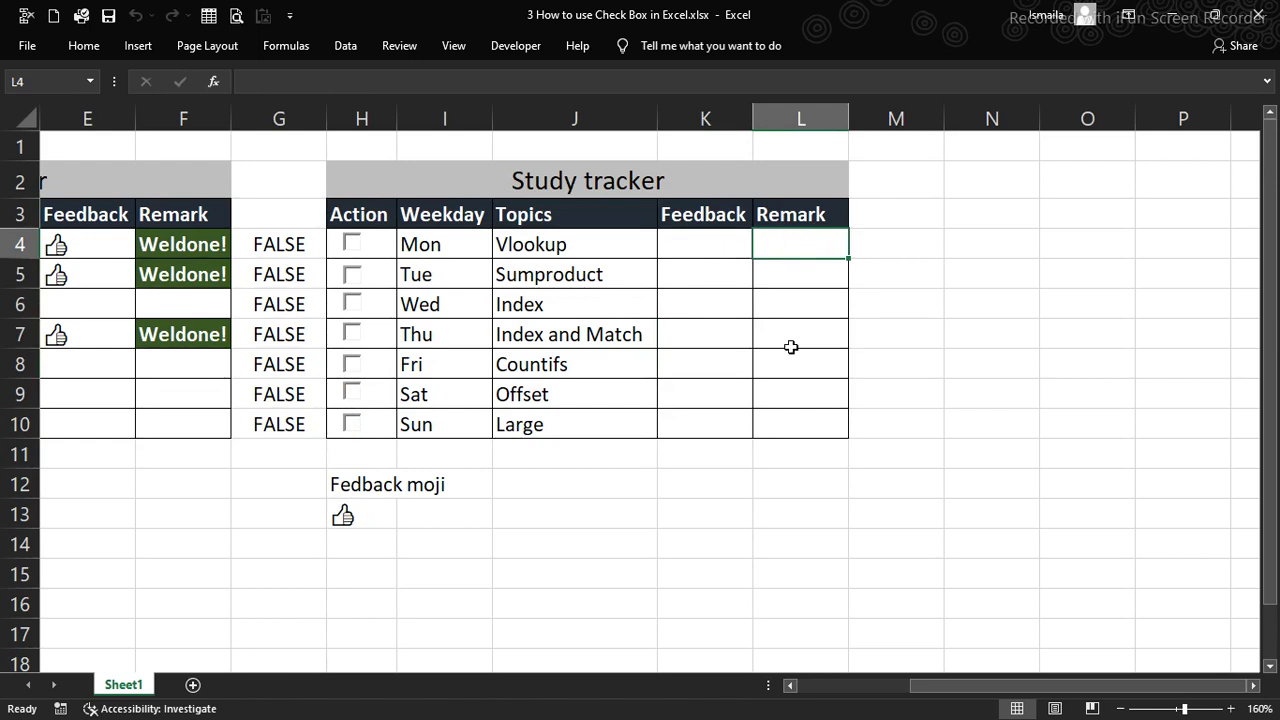
click(802, 240)
drag(802, 240, 803, 430)
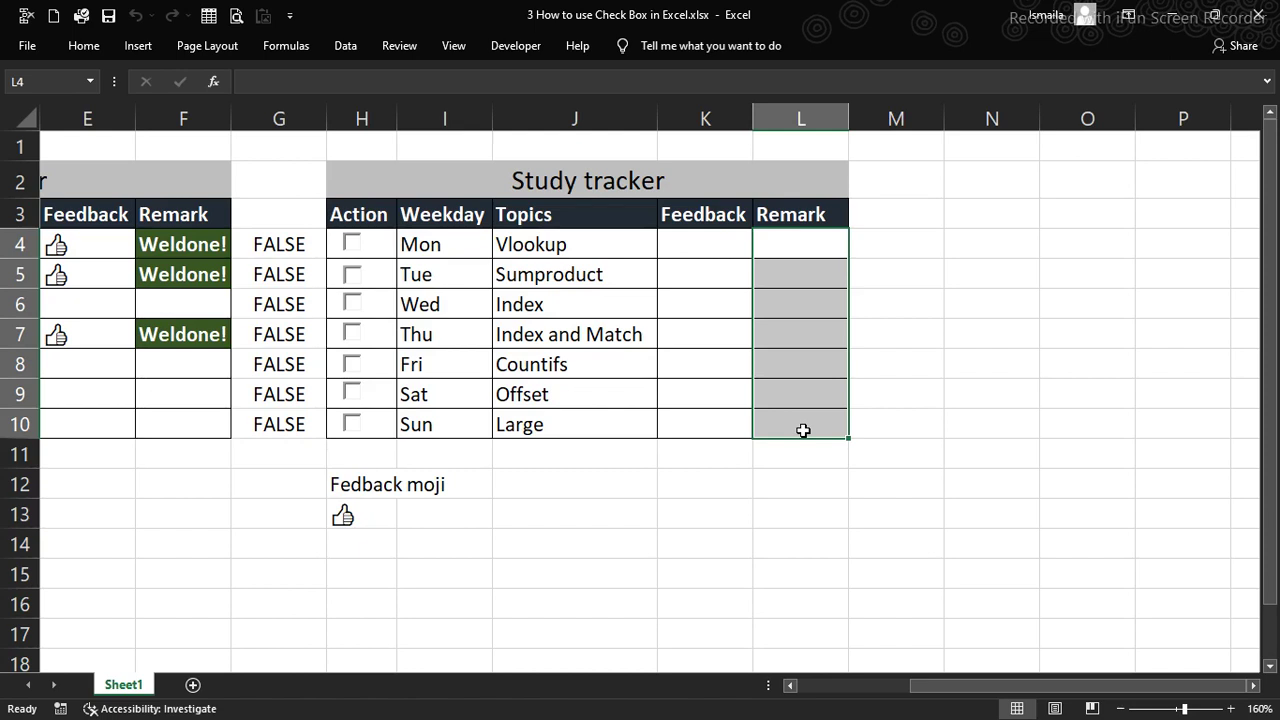
text(=)
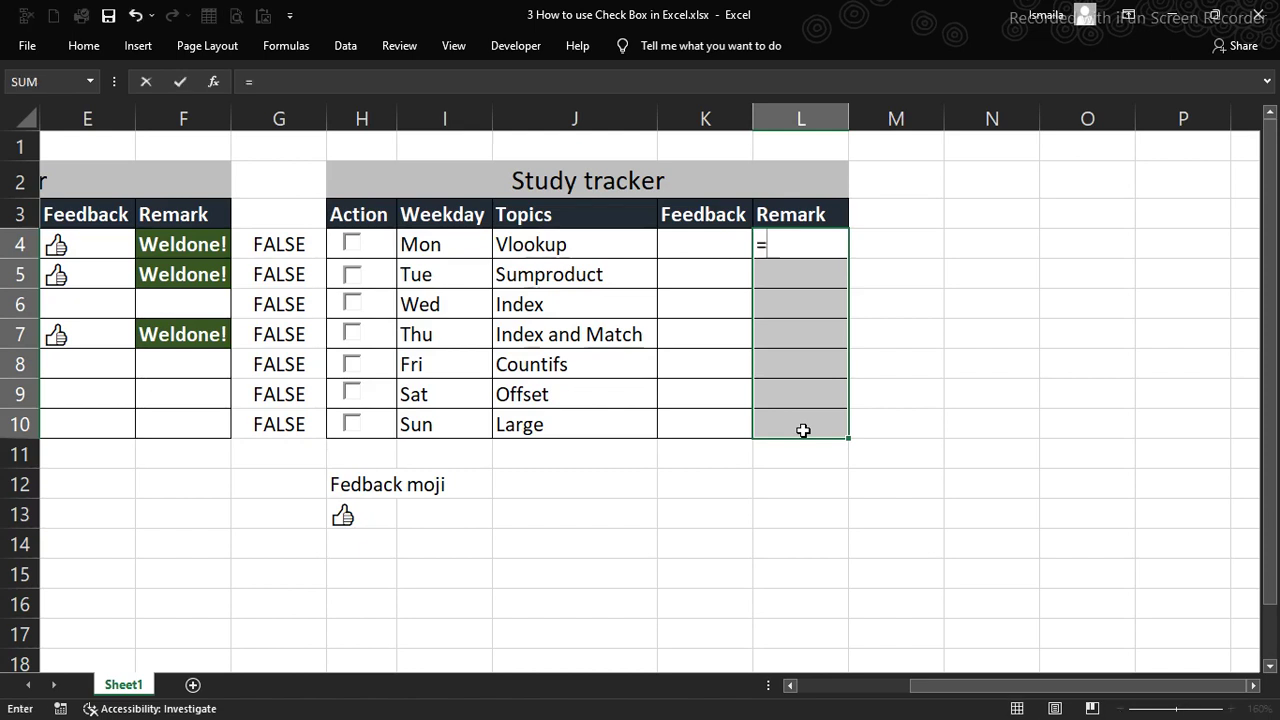
text(IF()
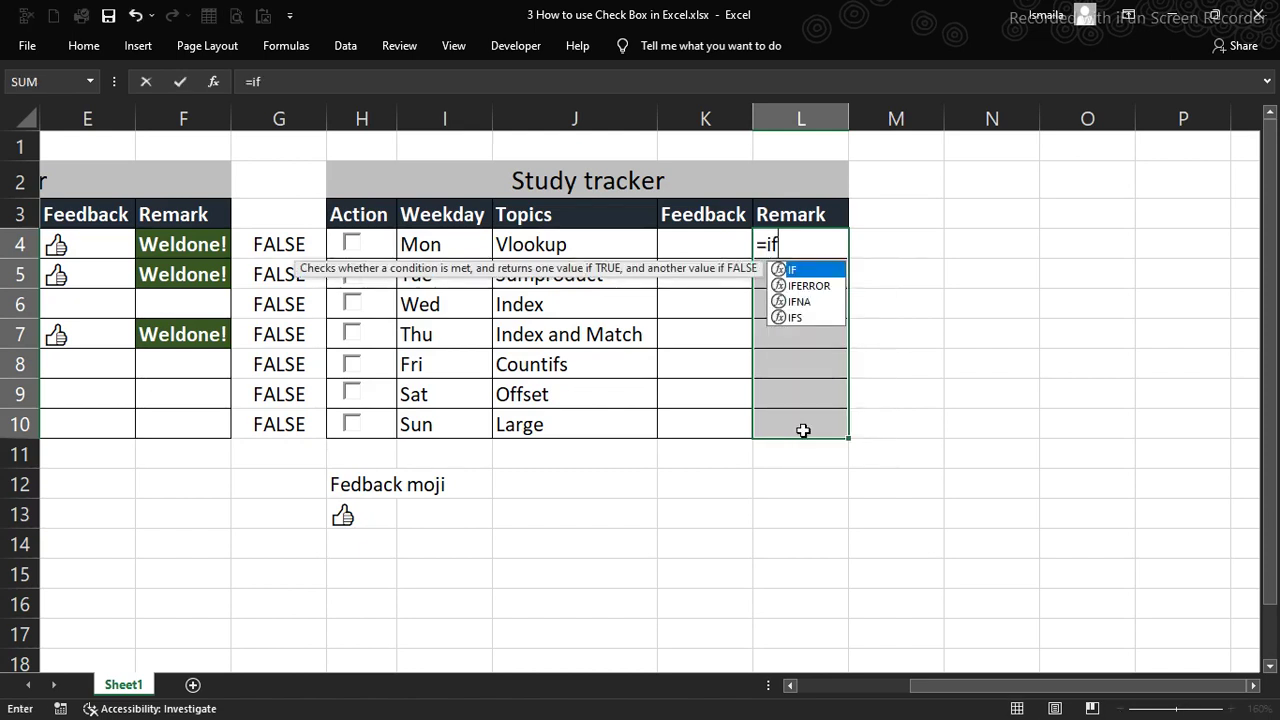
click(277, 243)
text(=IF(G4=TRUE)
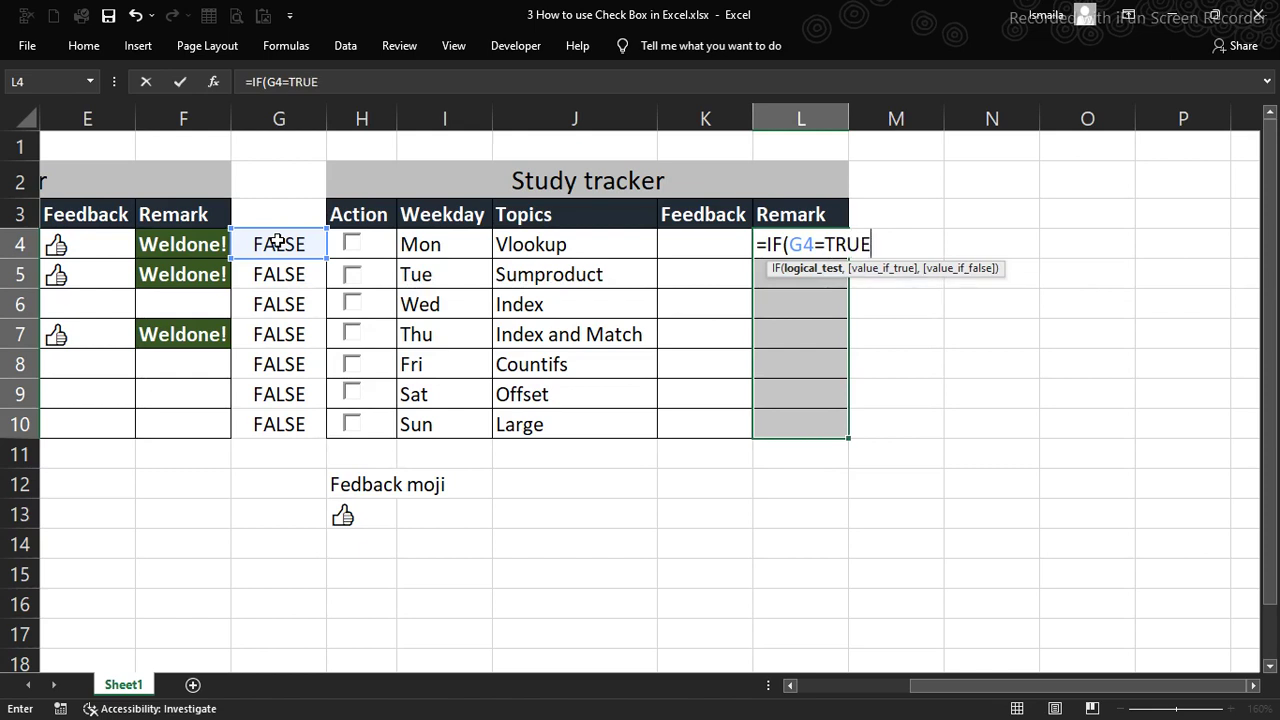
text(,)
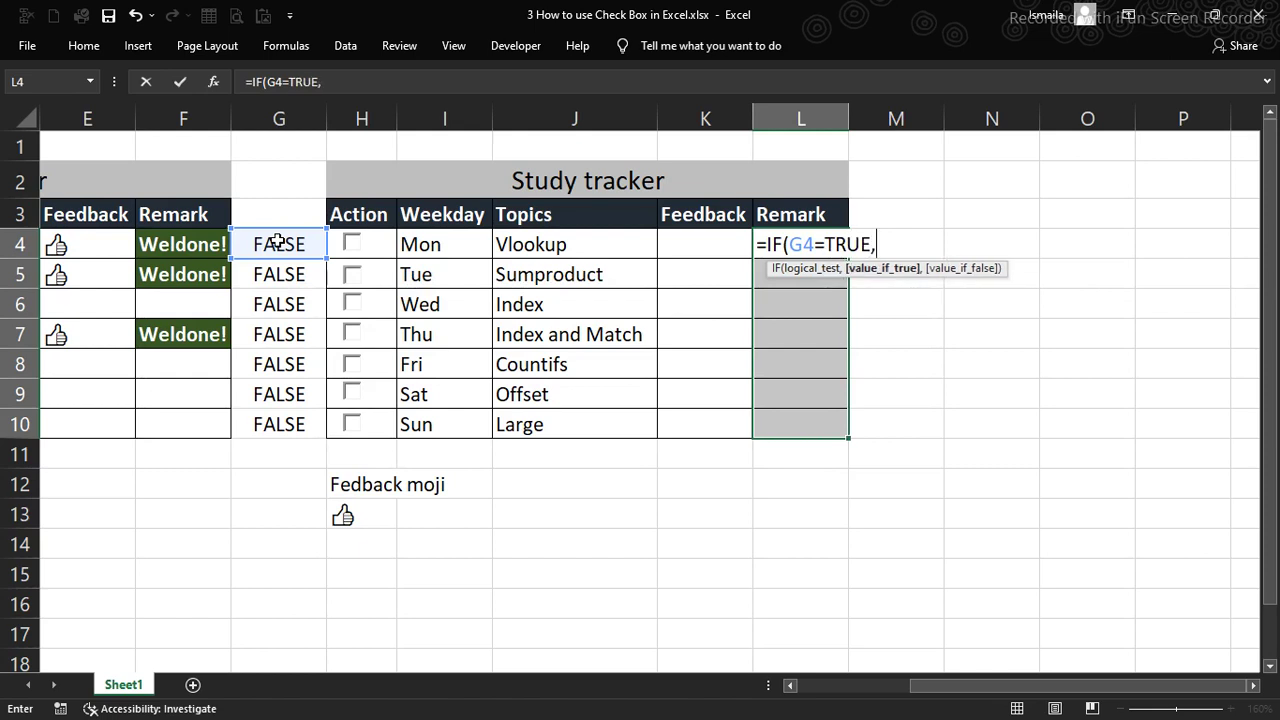
text("Weldone)
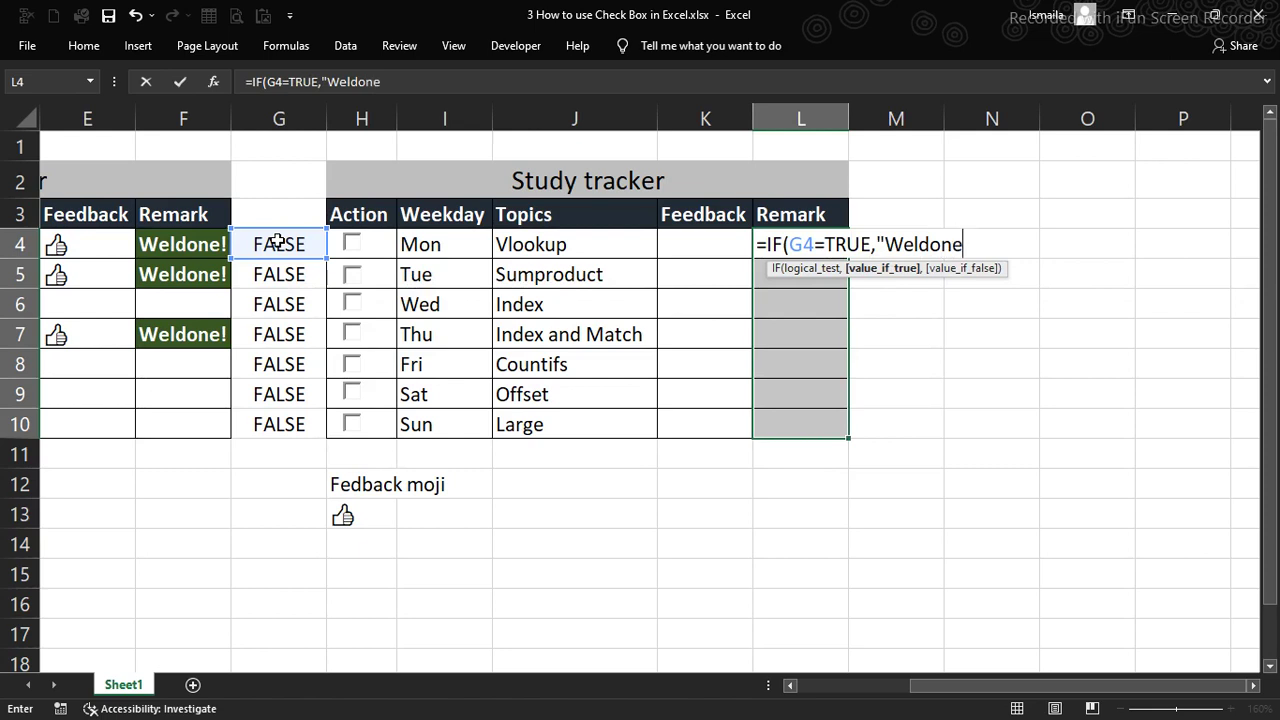
text(!",)
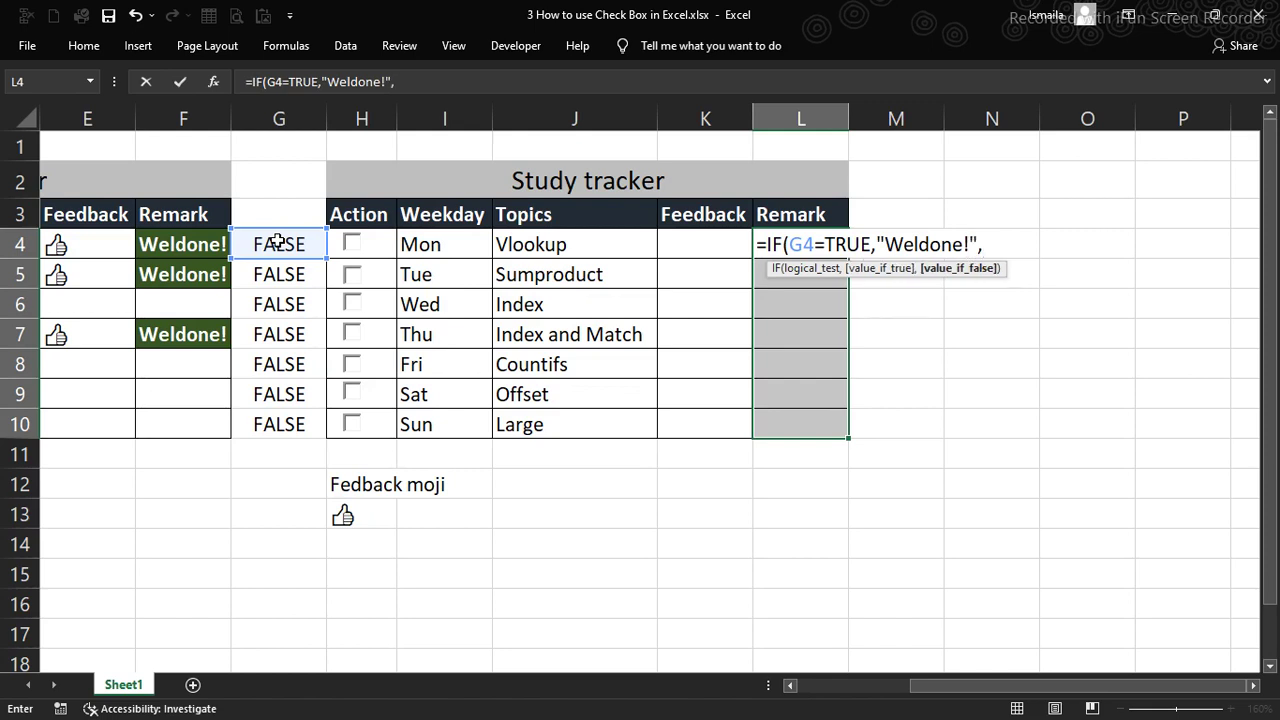
text(""))
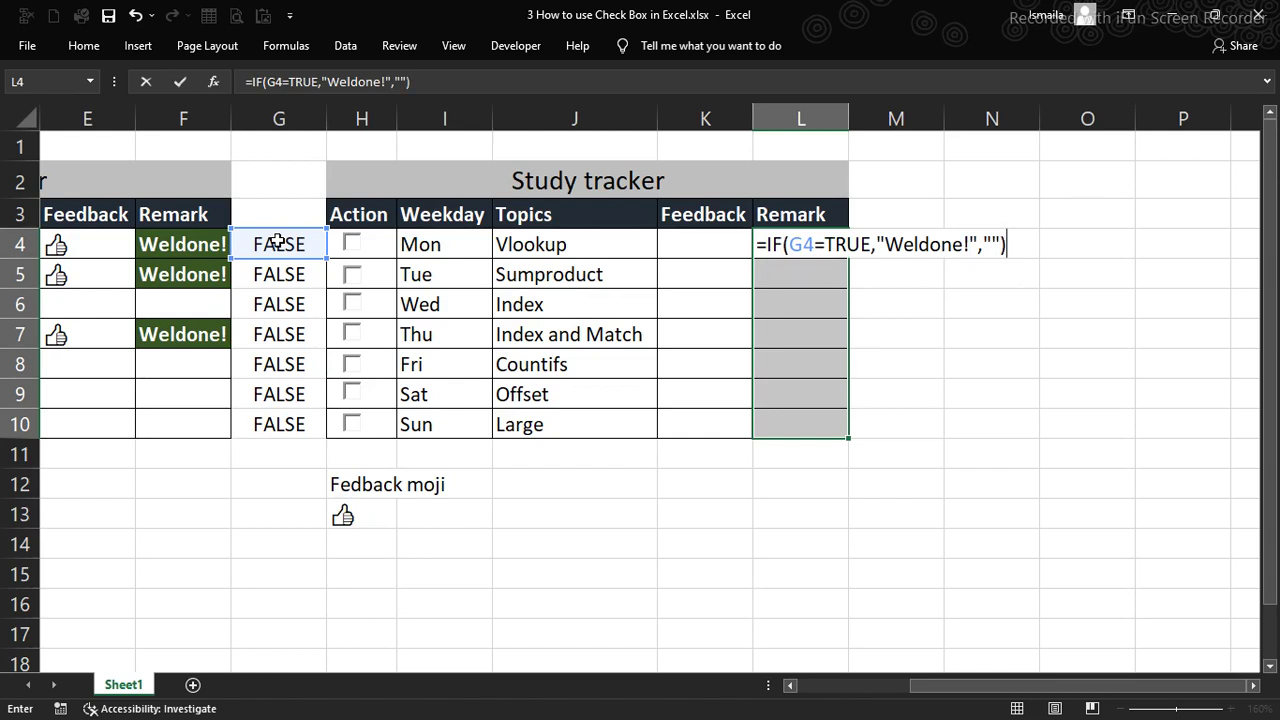
key(ctrl+Return)
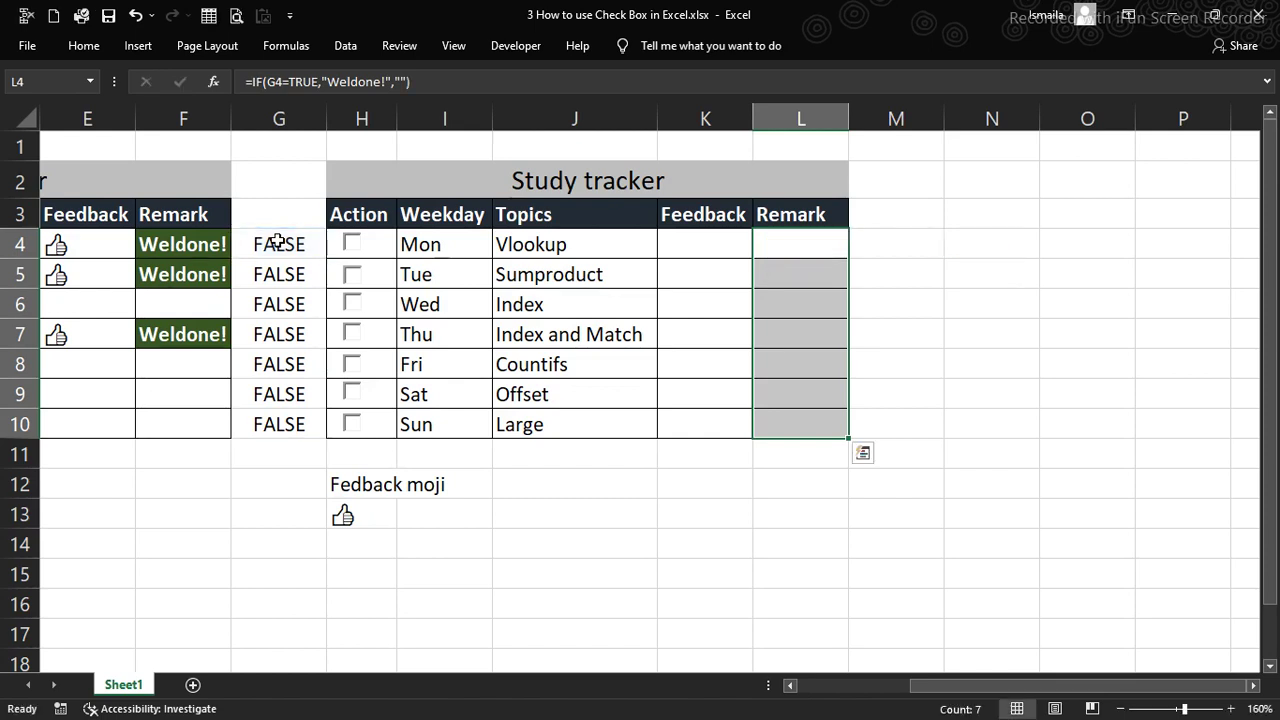
click(352, 334)
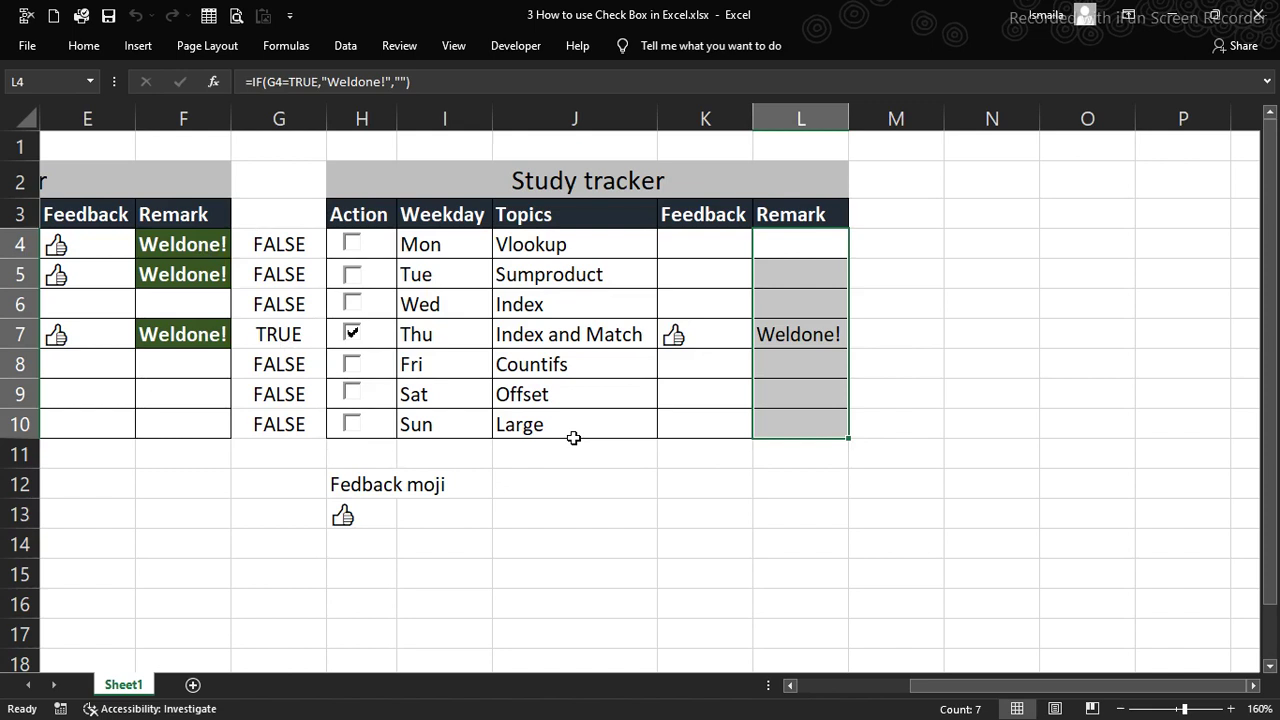
Start a new conditional formatting rule for cell L4 that uses a formula to determine which cells to format
click(800, 242)
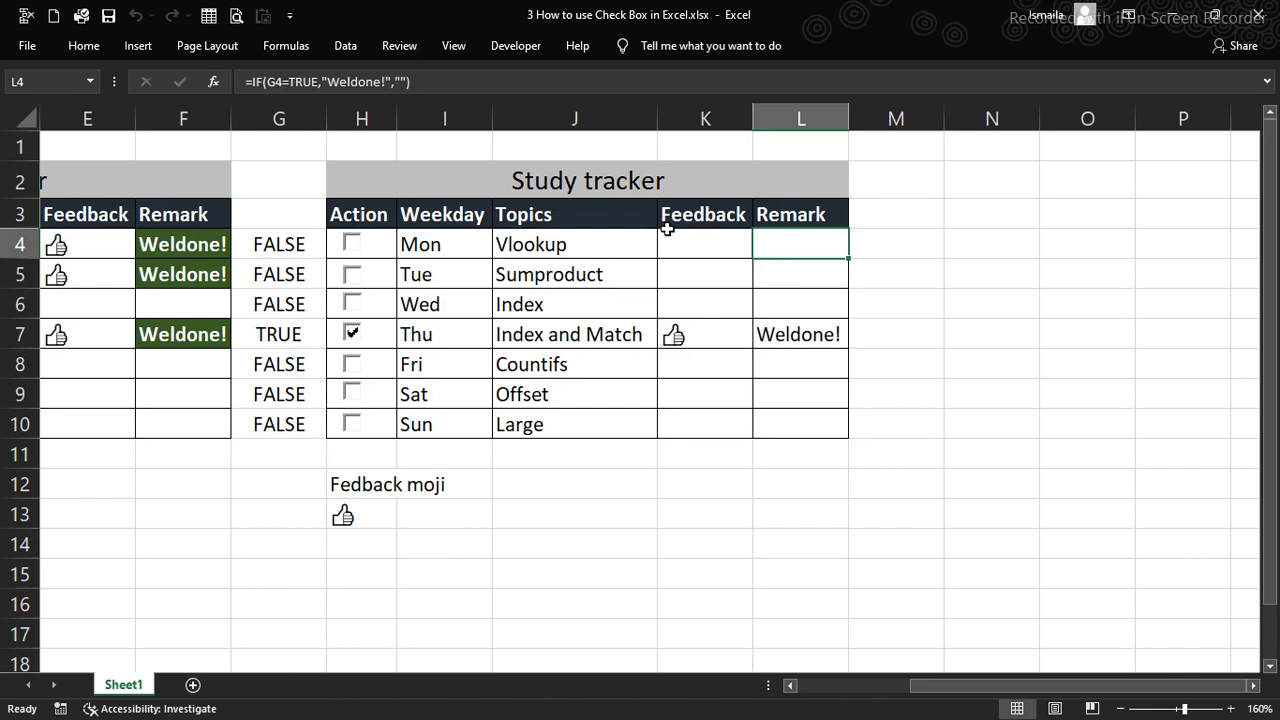
click(84, 47)
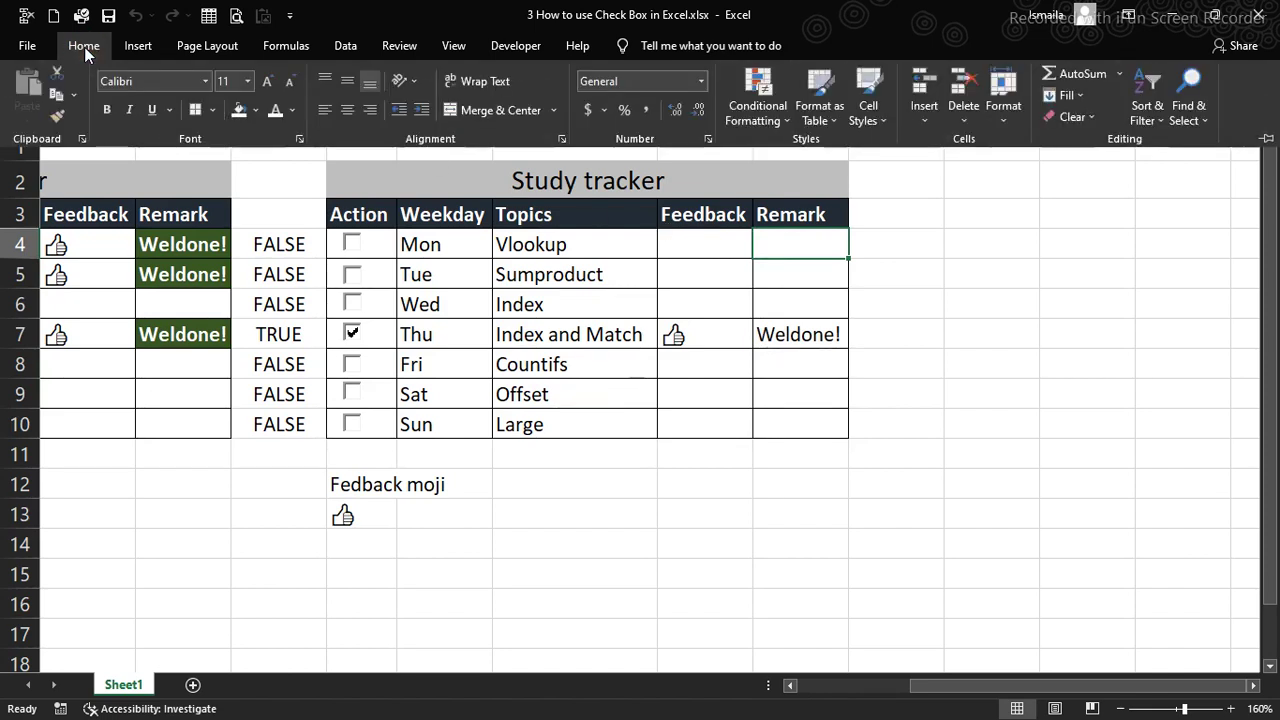
click(781, 120)
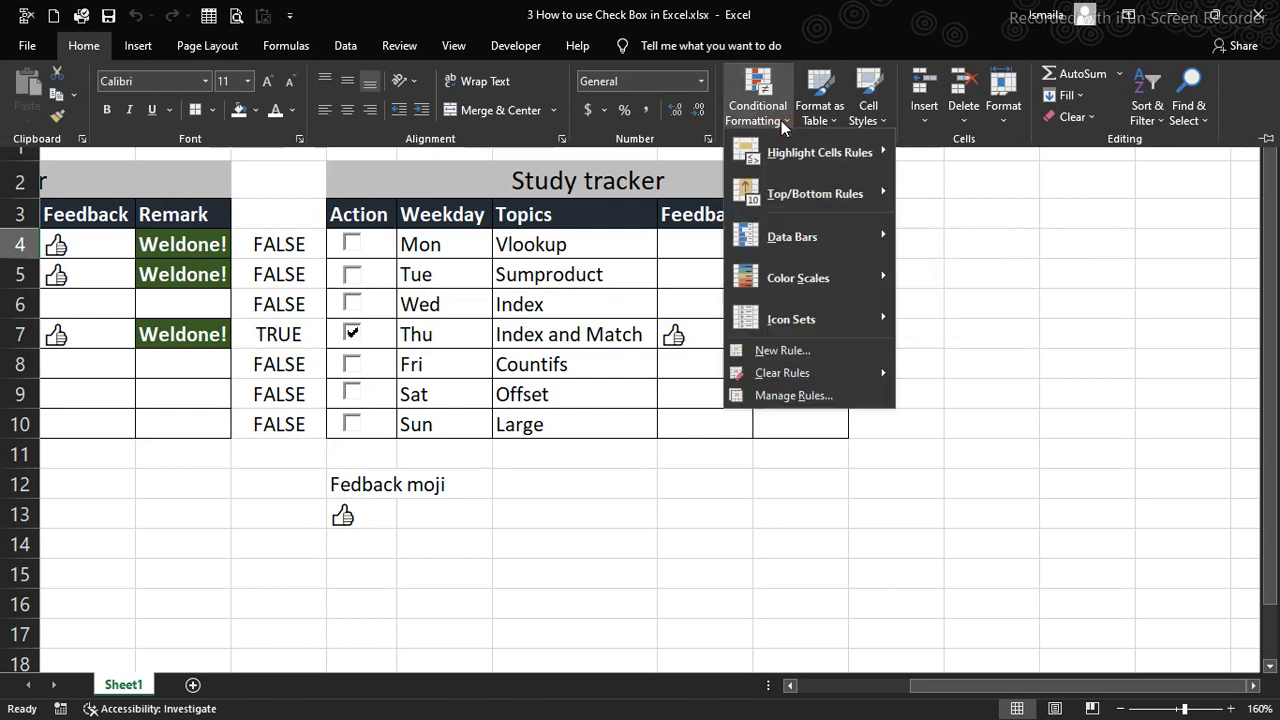
mouse_move(781, 323)
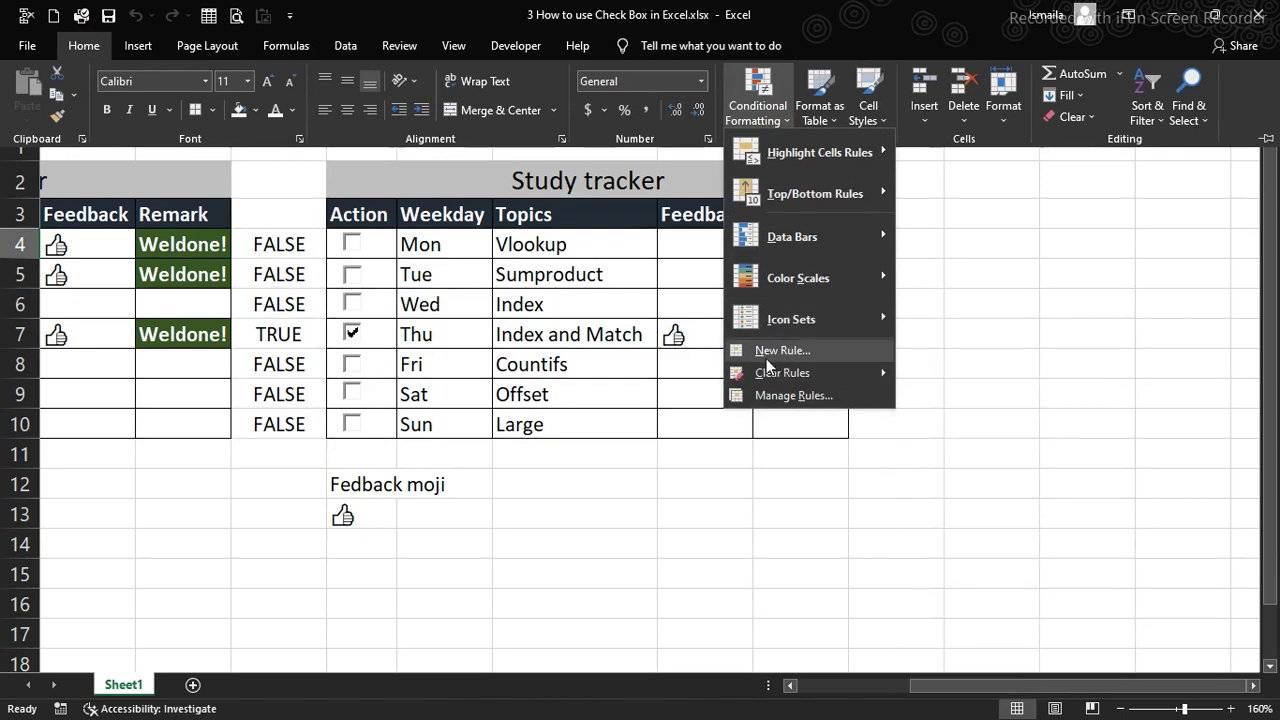
click(783, 352)
drag(505, 342, 875, 175)
click(655, 311)
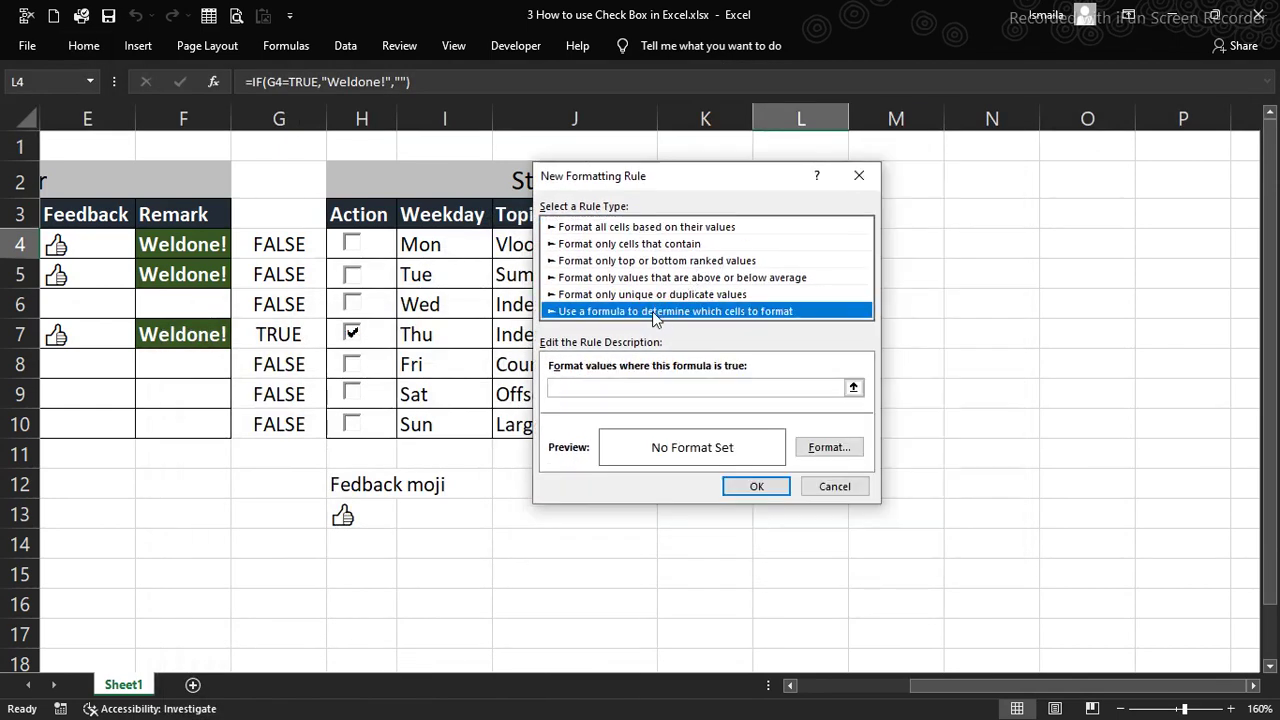
Set the rule's formula to =$L4="Weldone!" with only the column reference absolute
click(619, 389)
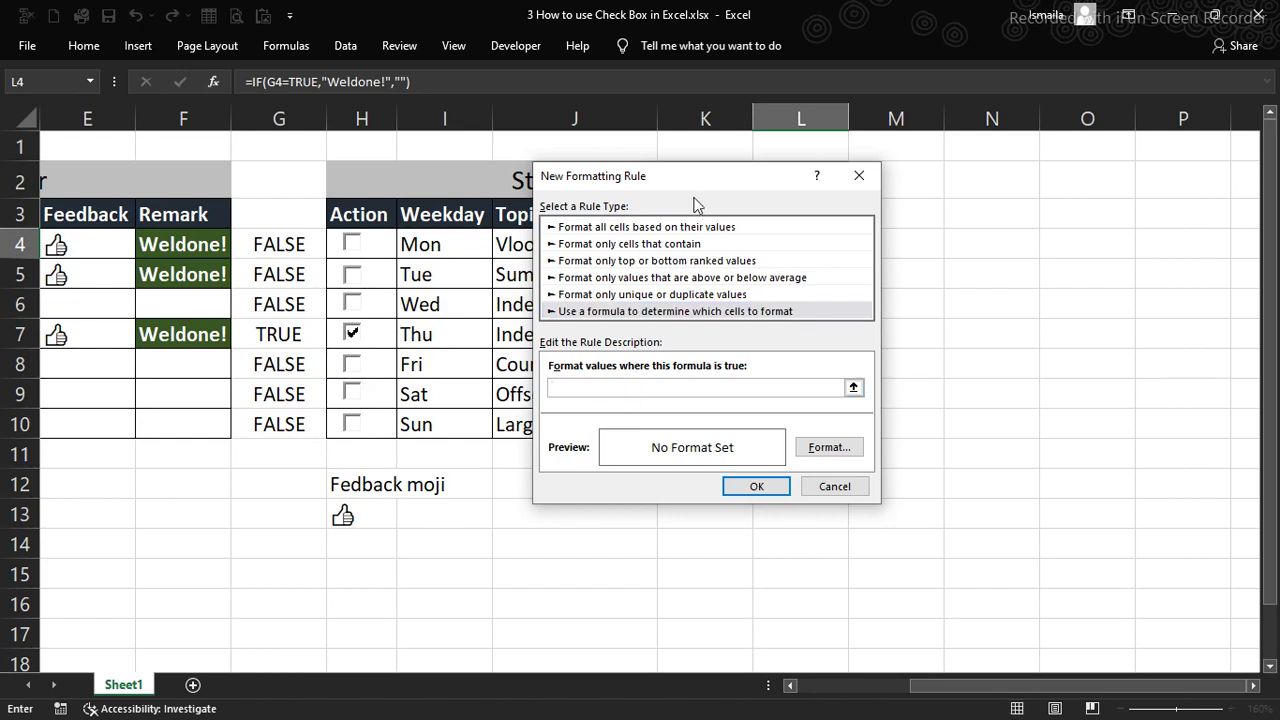
drag(701, 190, 329, 188)
click(794, 249)
click(203, 386)
key(BackSpace)
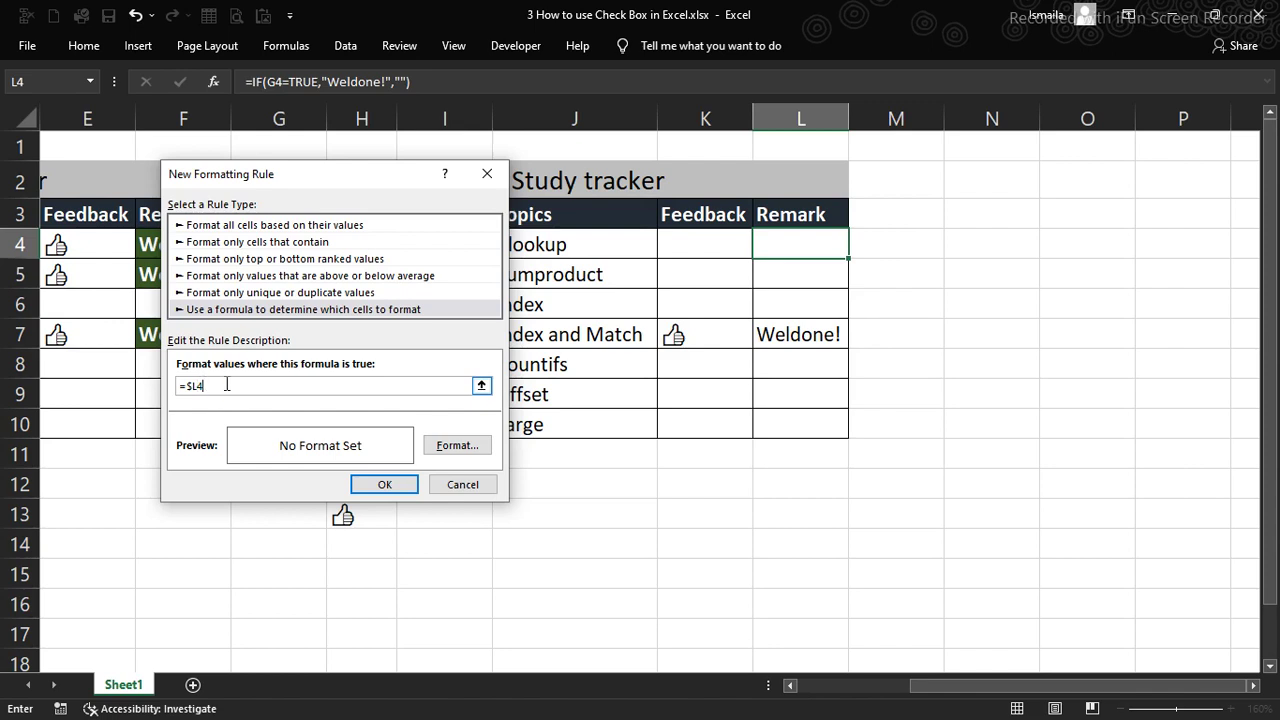
text(=)
text(")
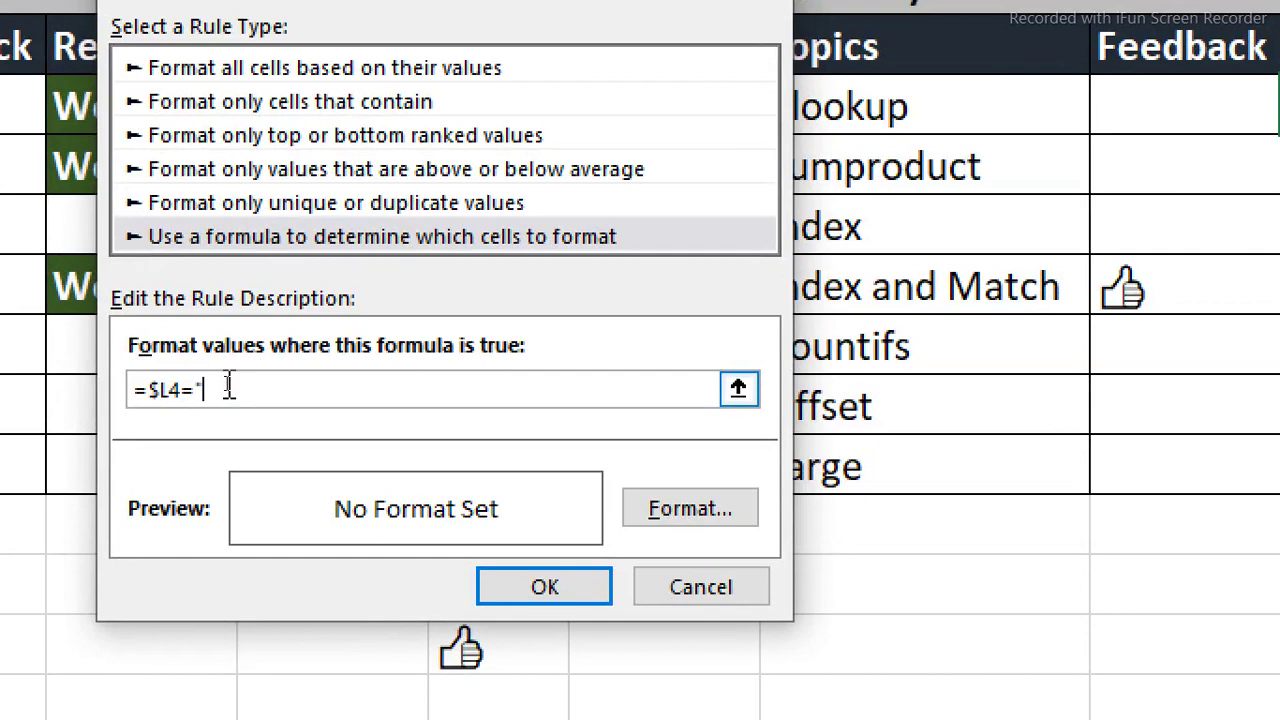
text(Welldone!")
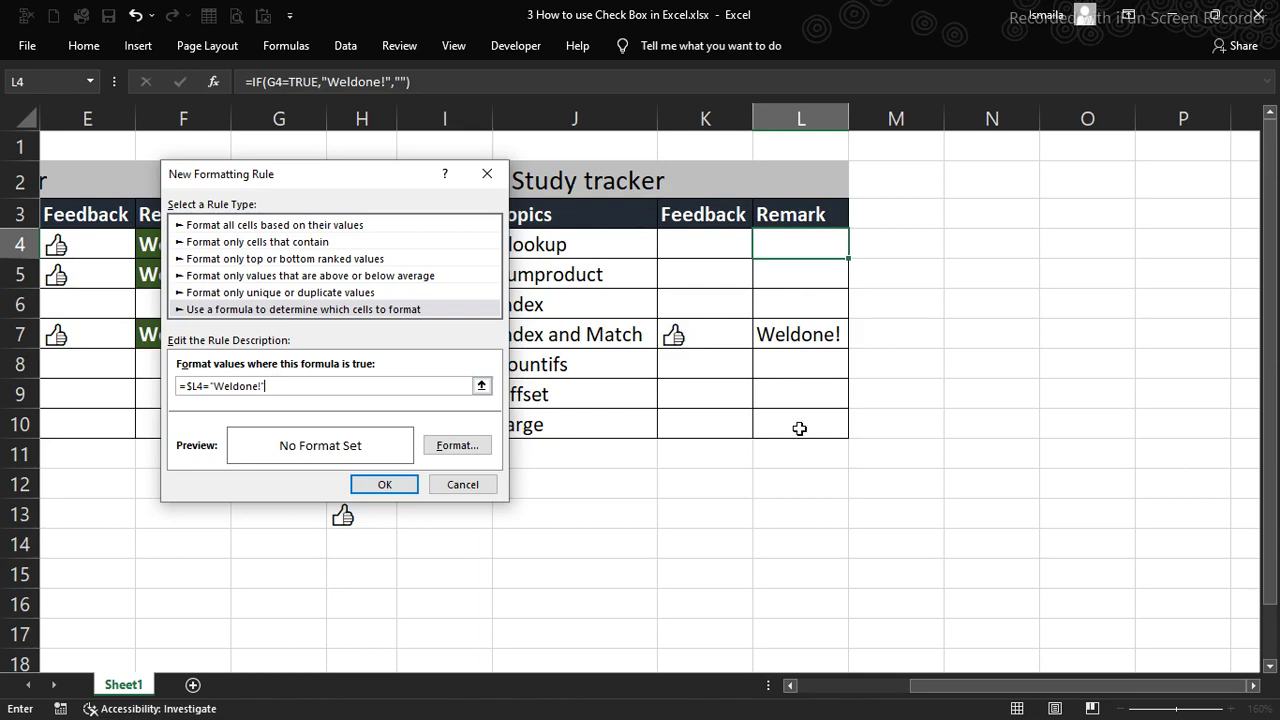
Set the rule's font format to bold with white text
click(455, 450)
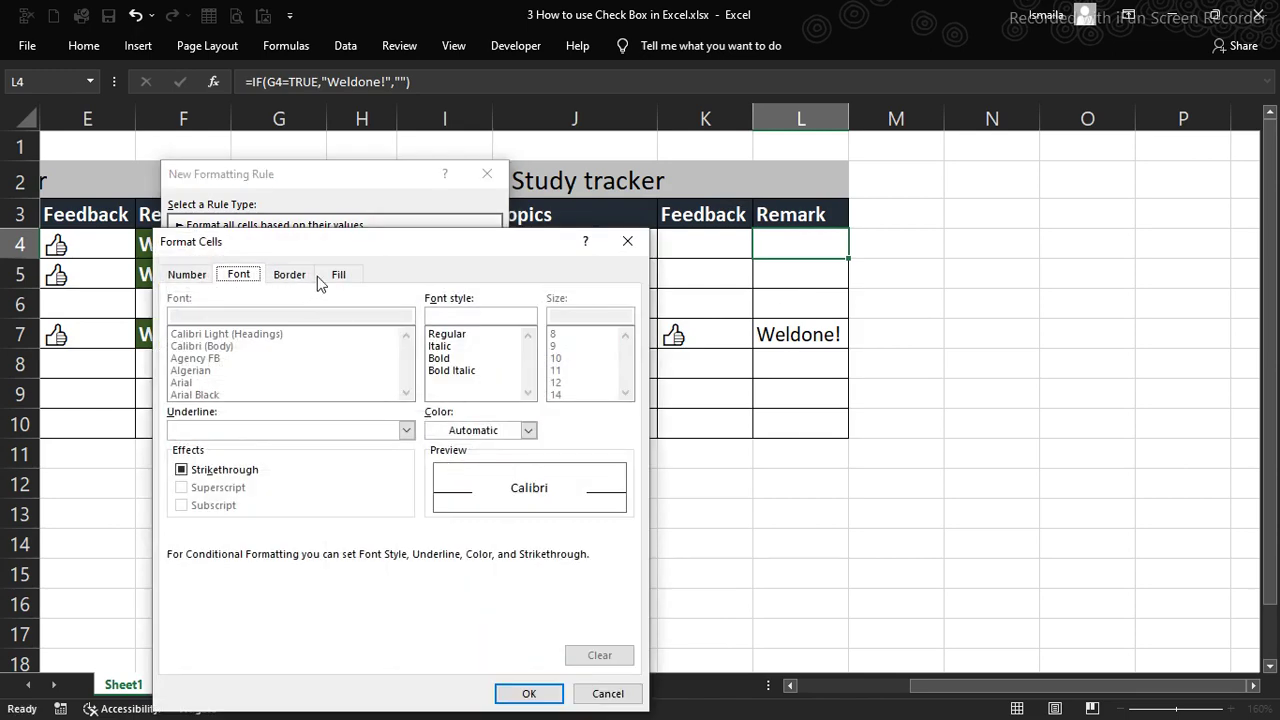
click(462, 359)
click(533, 431)
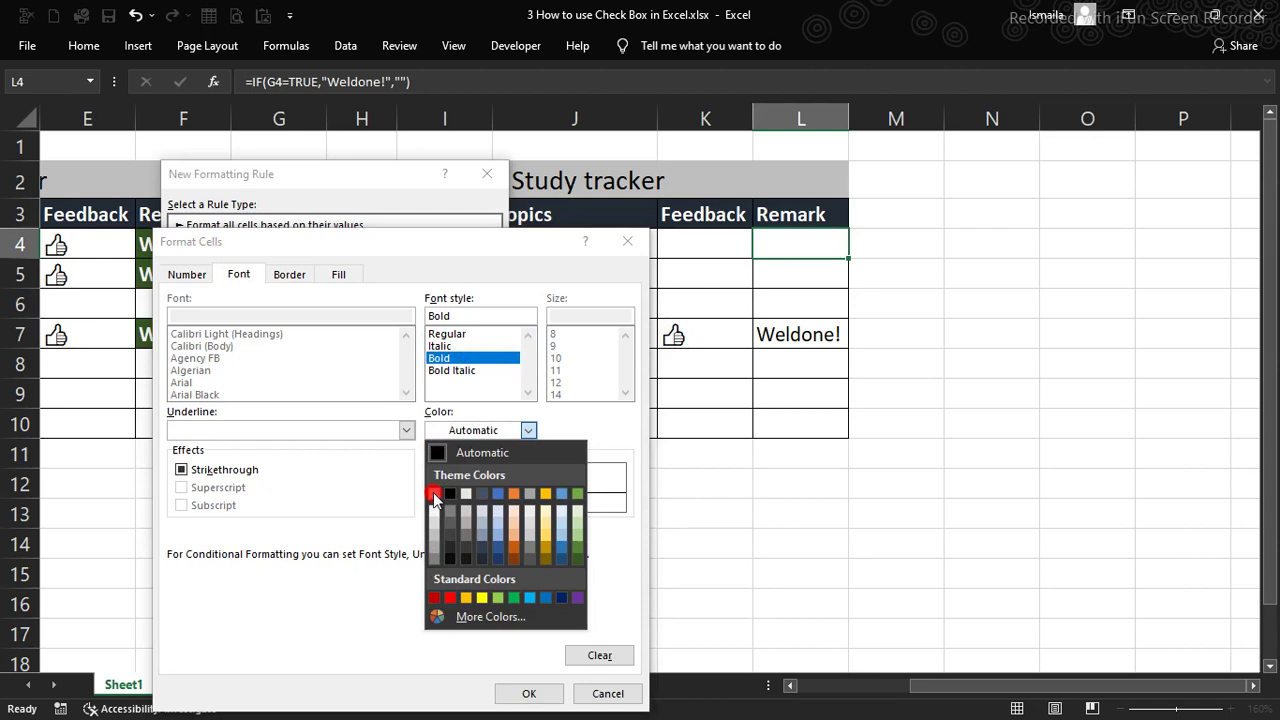
click(434, 496)
Give the rule a custom dark purple fill, #29123A, and apply the finished rule to L4
click(340, 274)
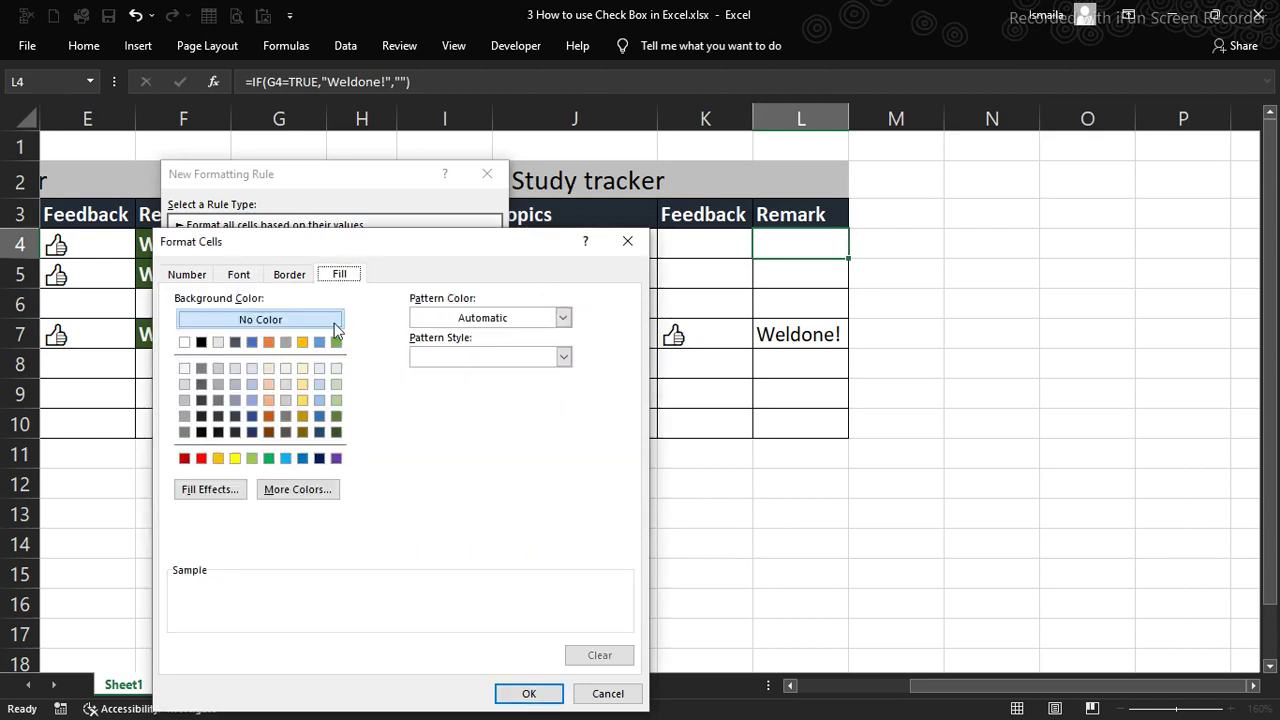
click(336, 459)
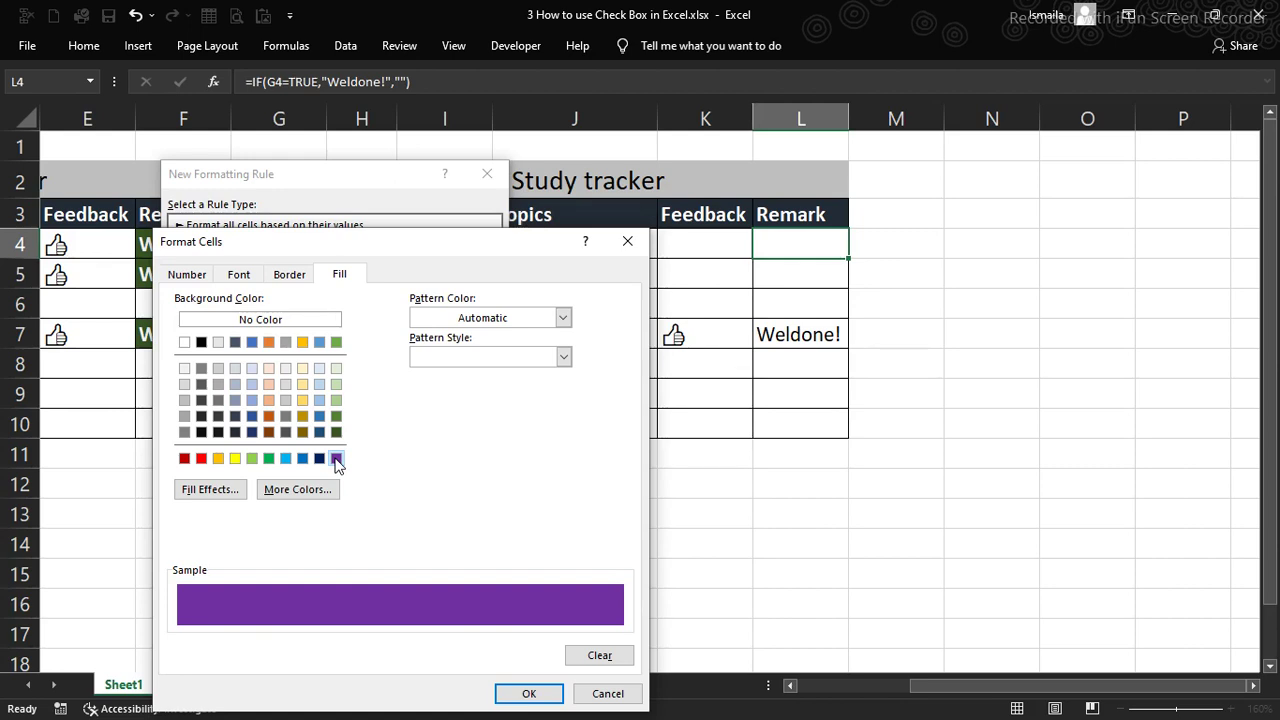
click(216, 489)
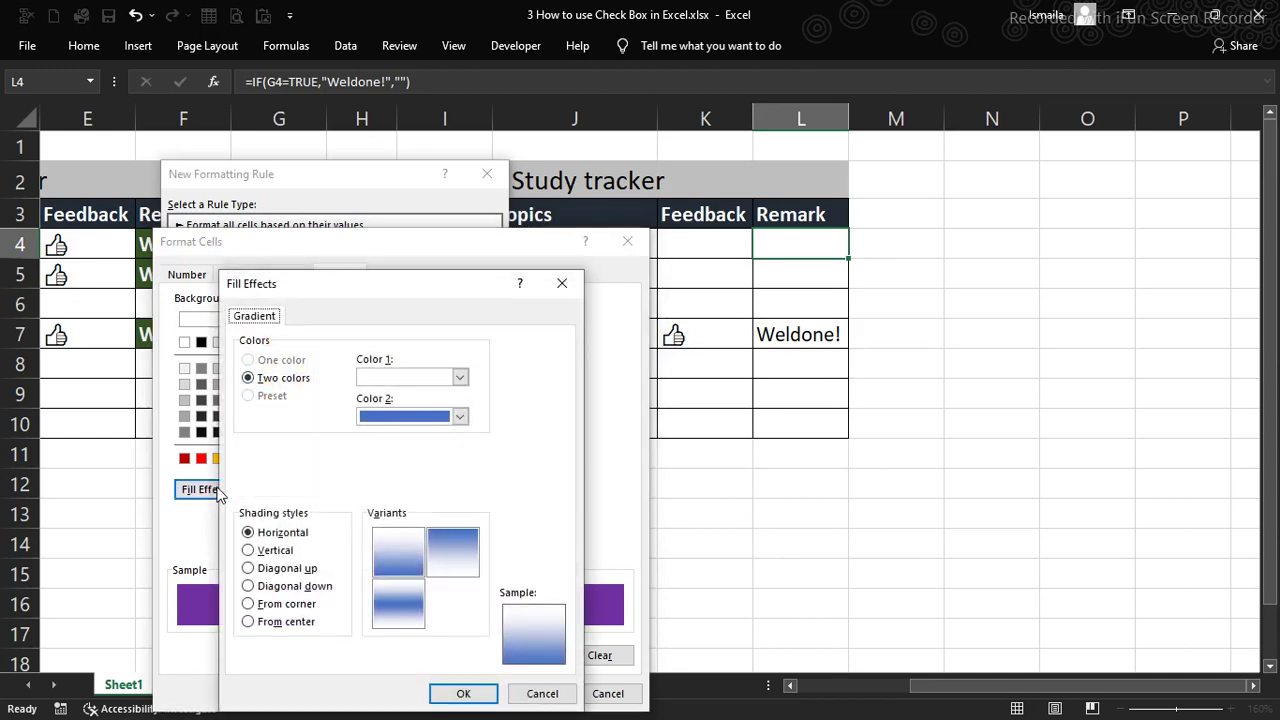
click(562, 283)
click(296, 489)
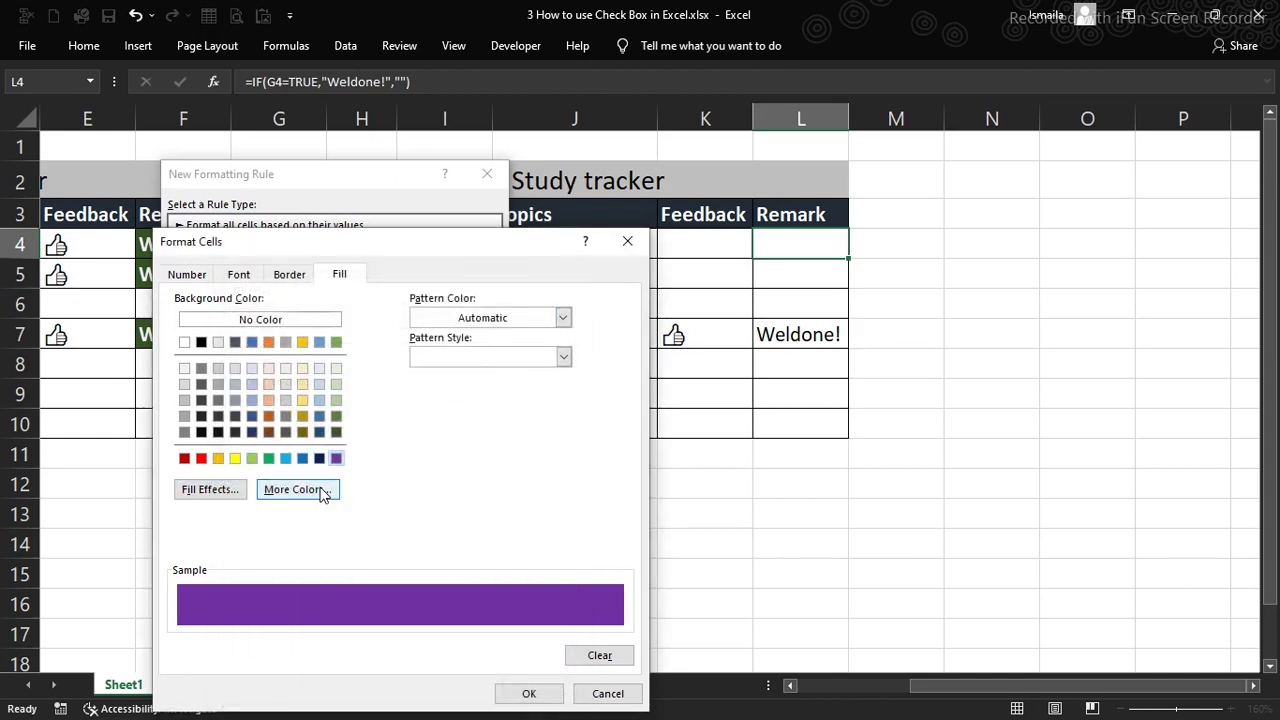
drag(451, 484, 453, 516)
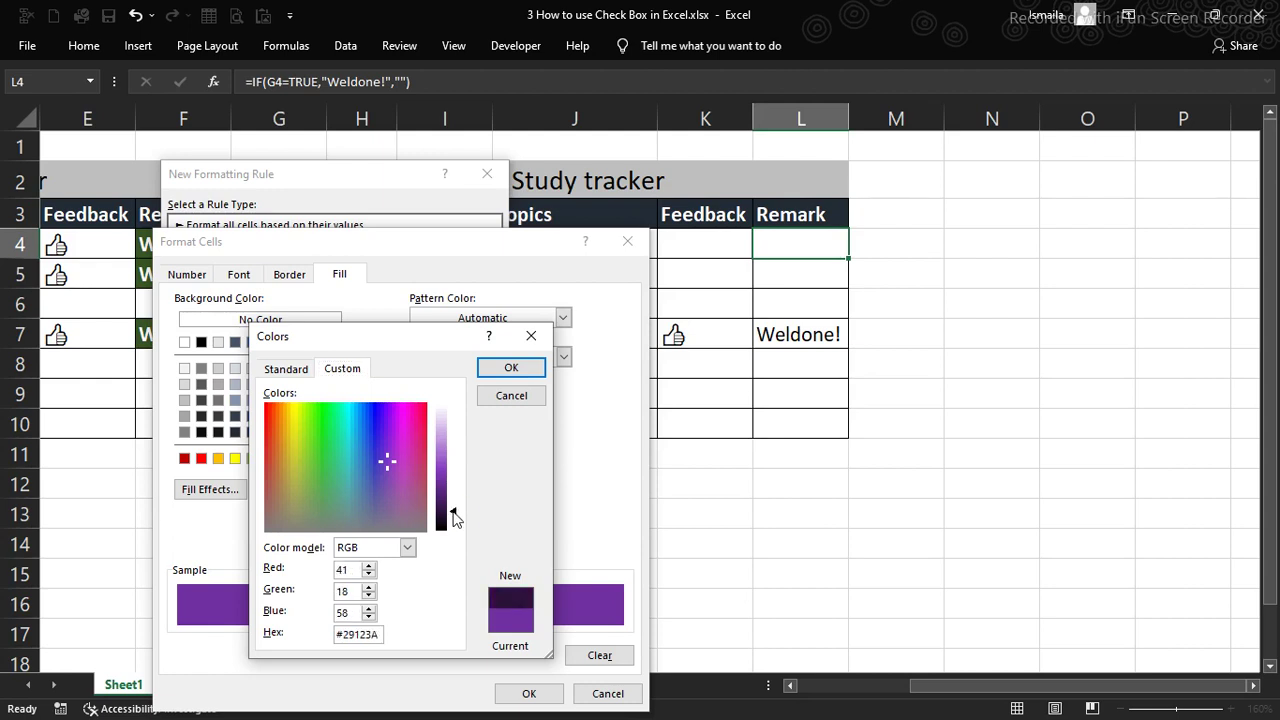
click(513, 369)
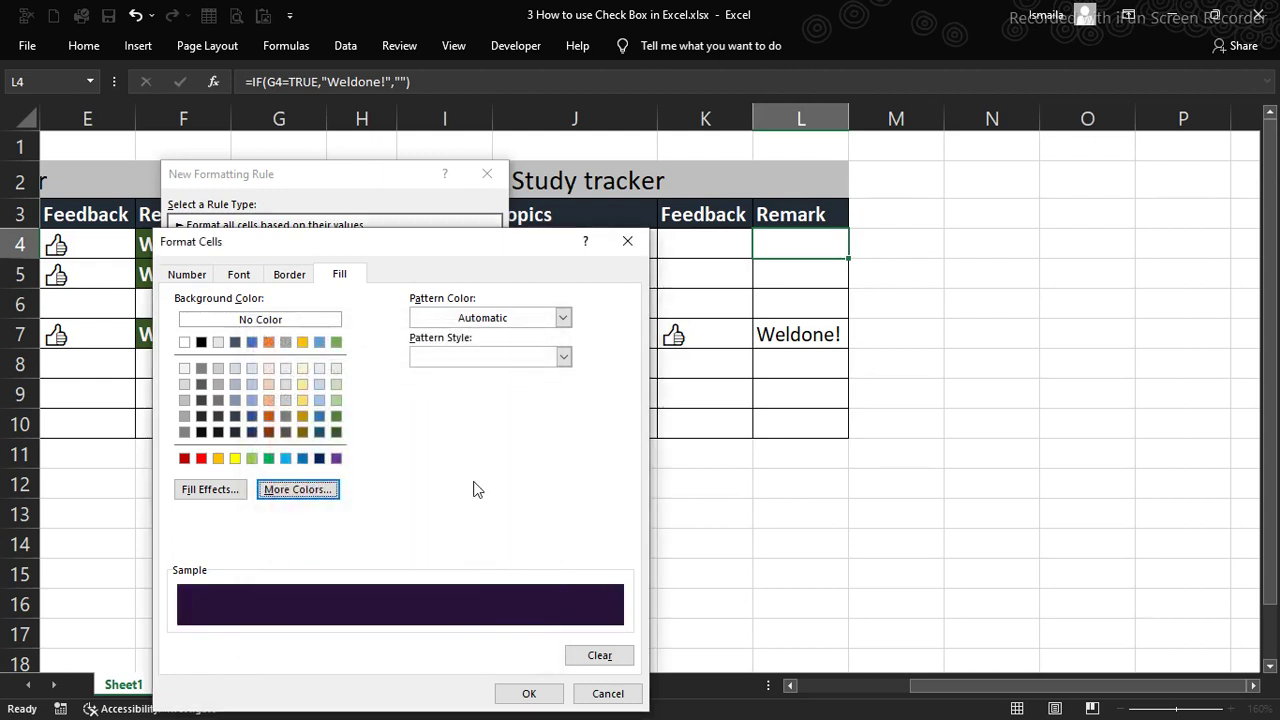
click(523, 693)
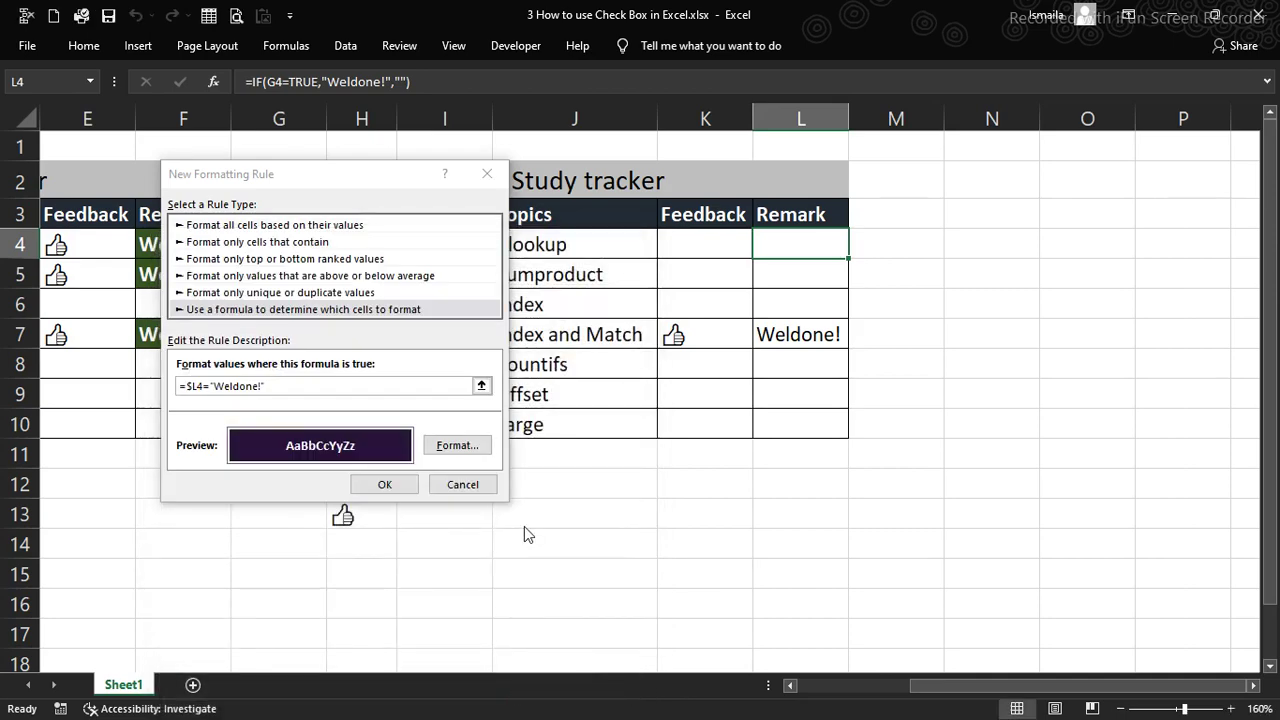
click(384, 484)
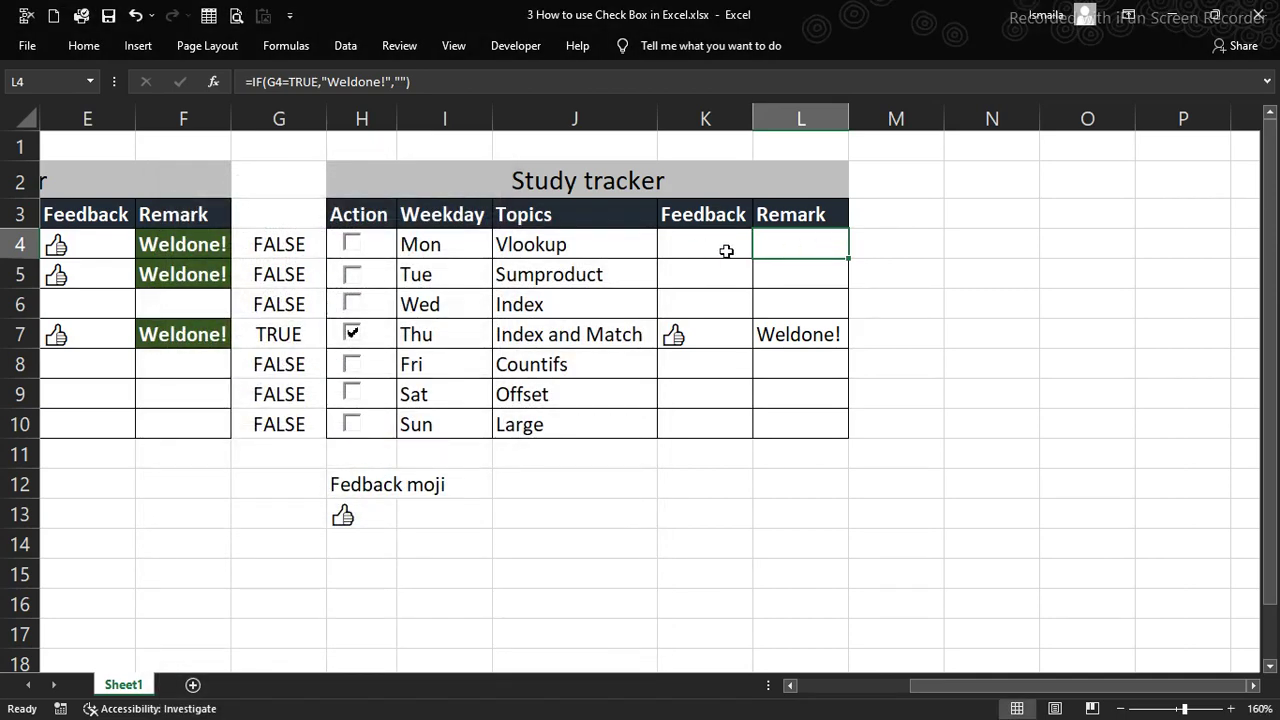
Fill L4 with its conditional formatting down to L10, and tick Saturday's Action check box
double_click(840, 262)
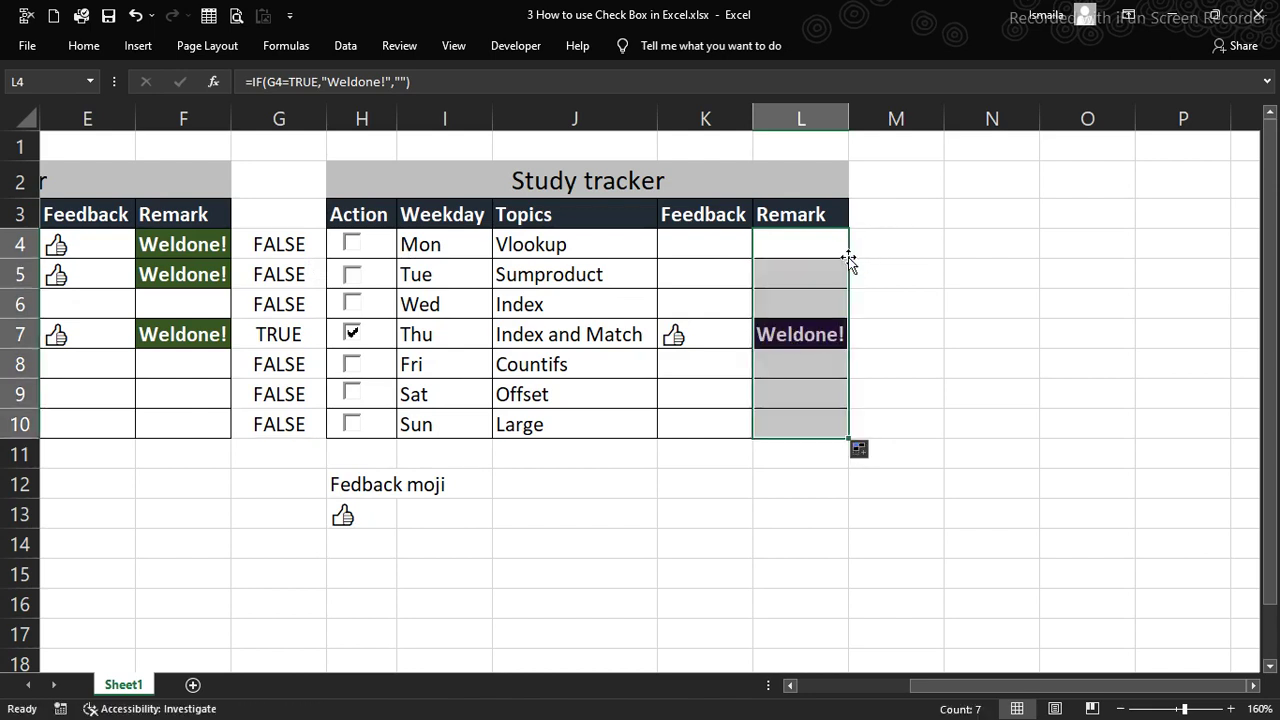
click(817, 482)
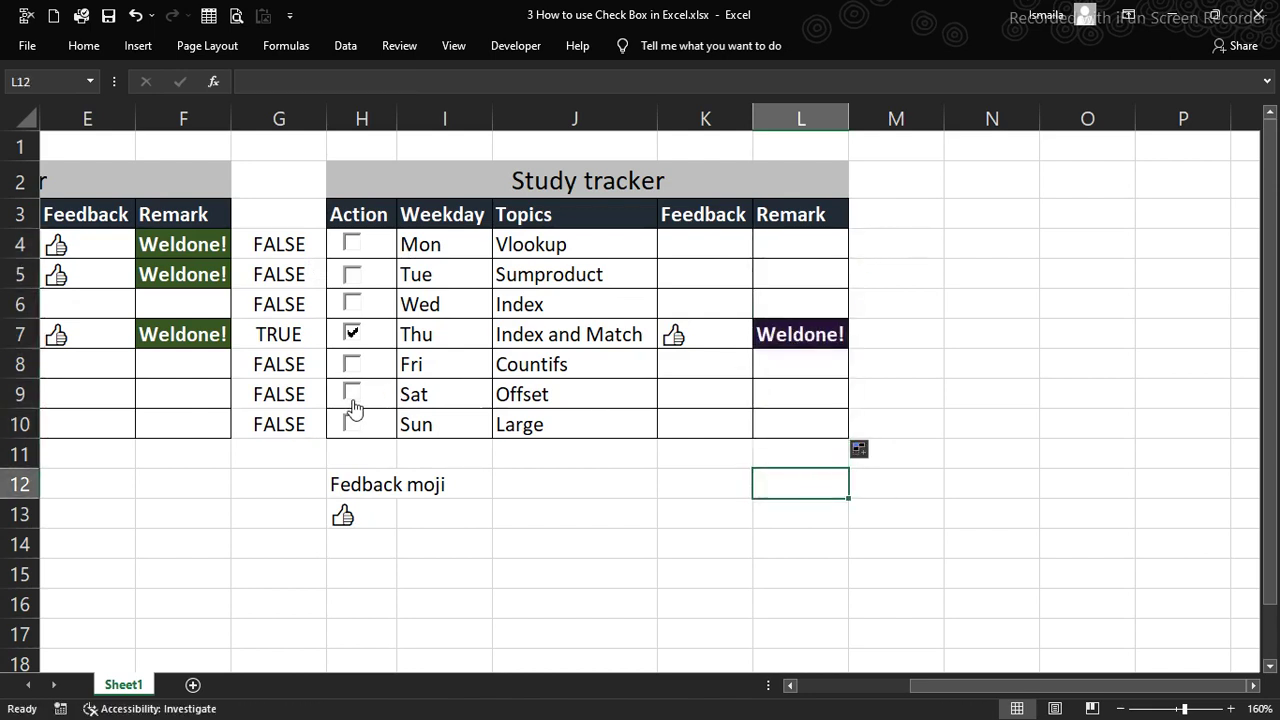
click(352, 394)
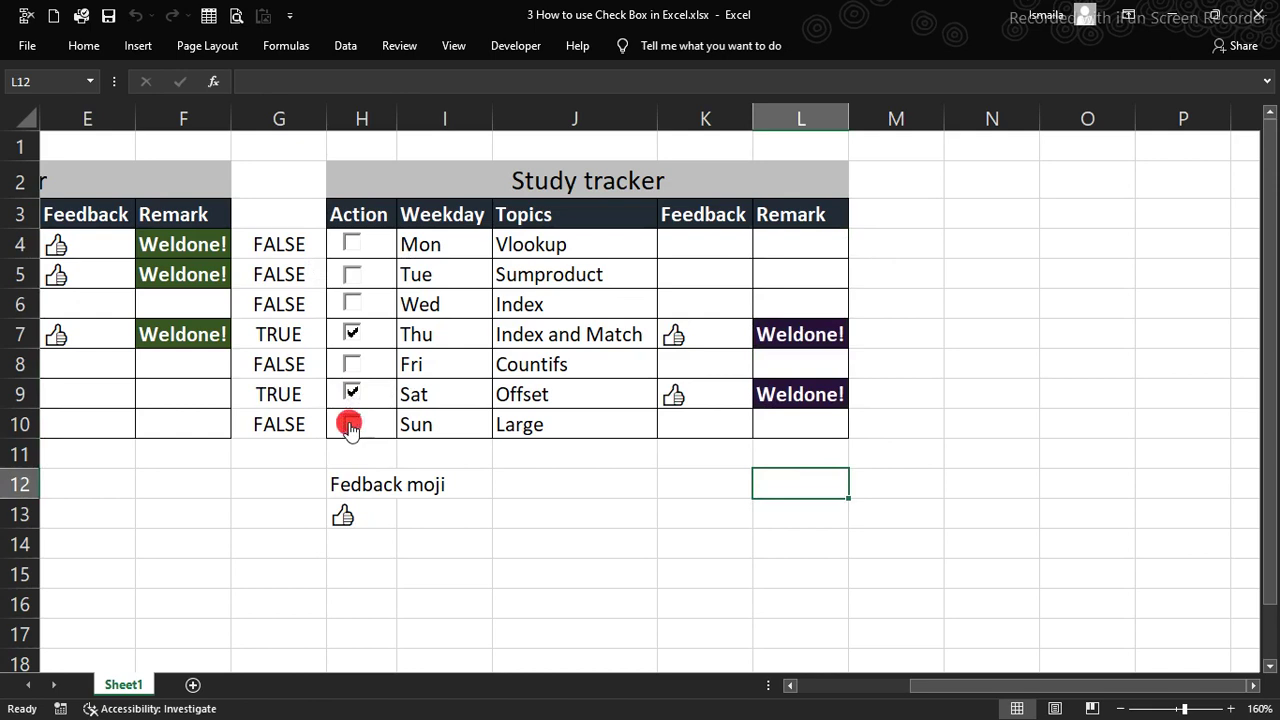
Tick Sunday's Action check box and hide the linked TRUE/FALSE values in G4:G10 with a white font colour
click(352, 424)
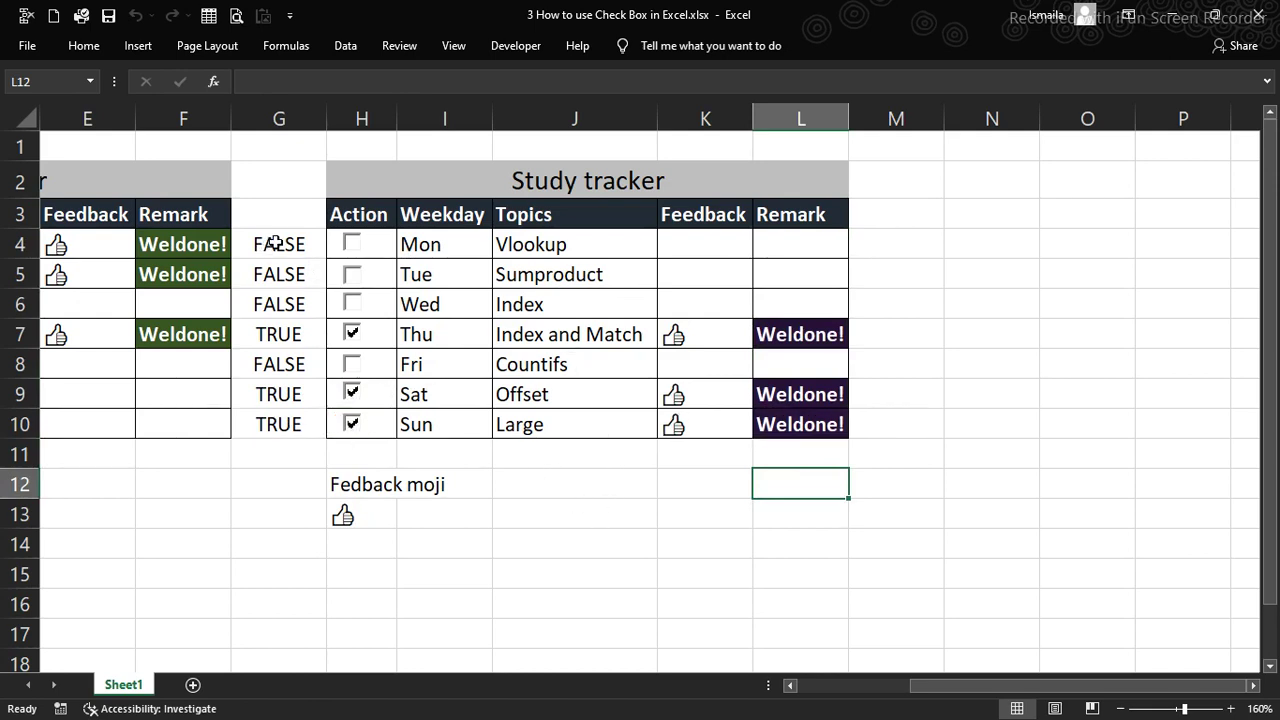
drag(275, 243, 274, 423)
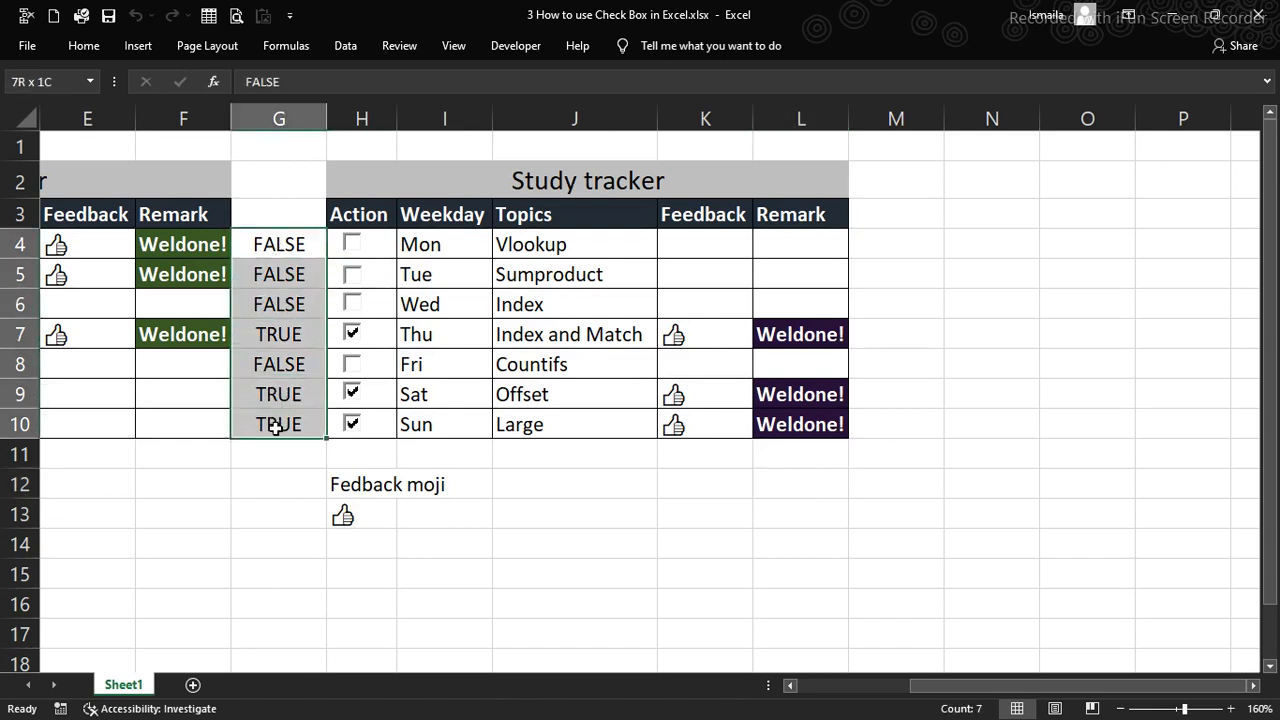
click(75, 46)
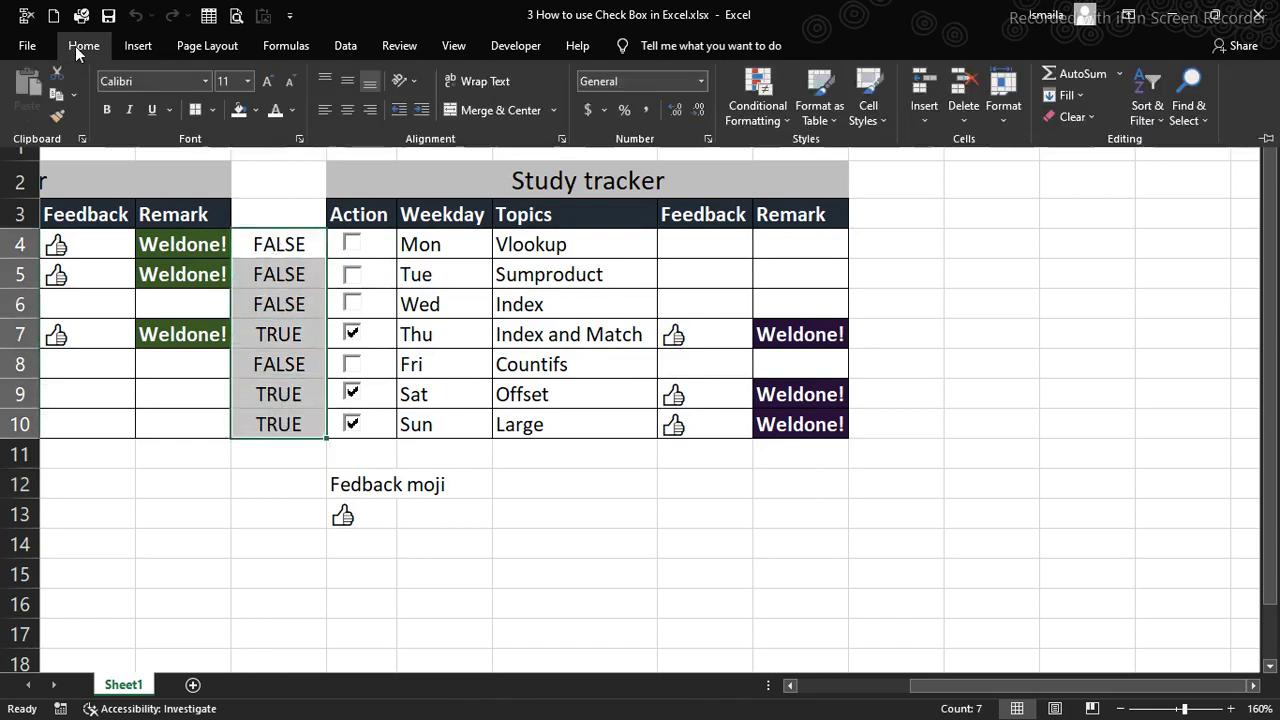
click(277, 110)
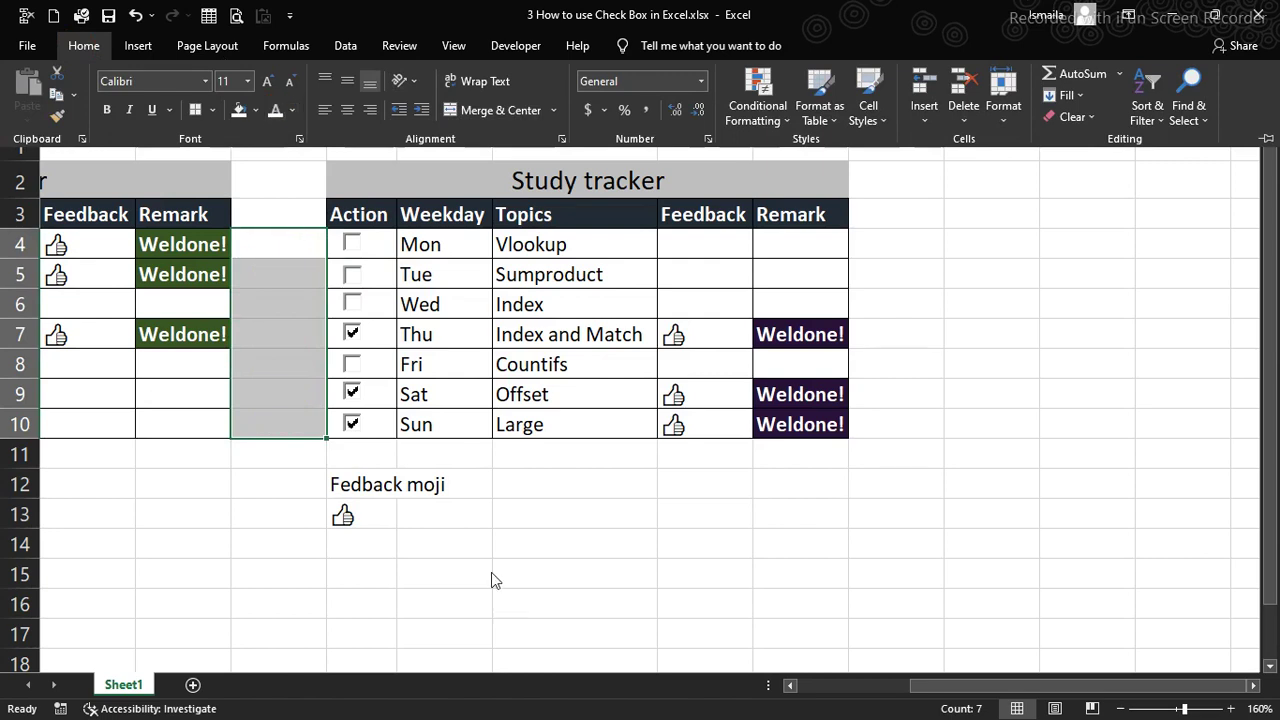
click(458, 488)
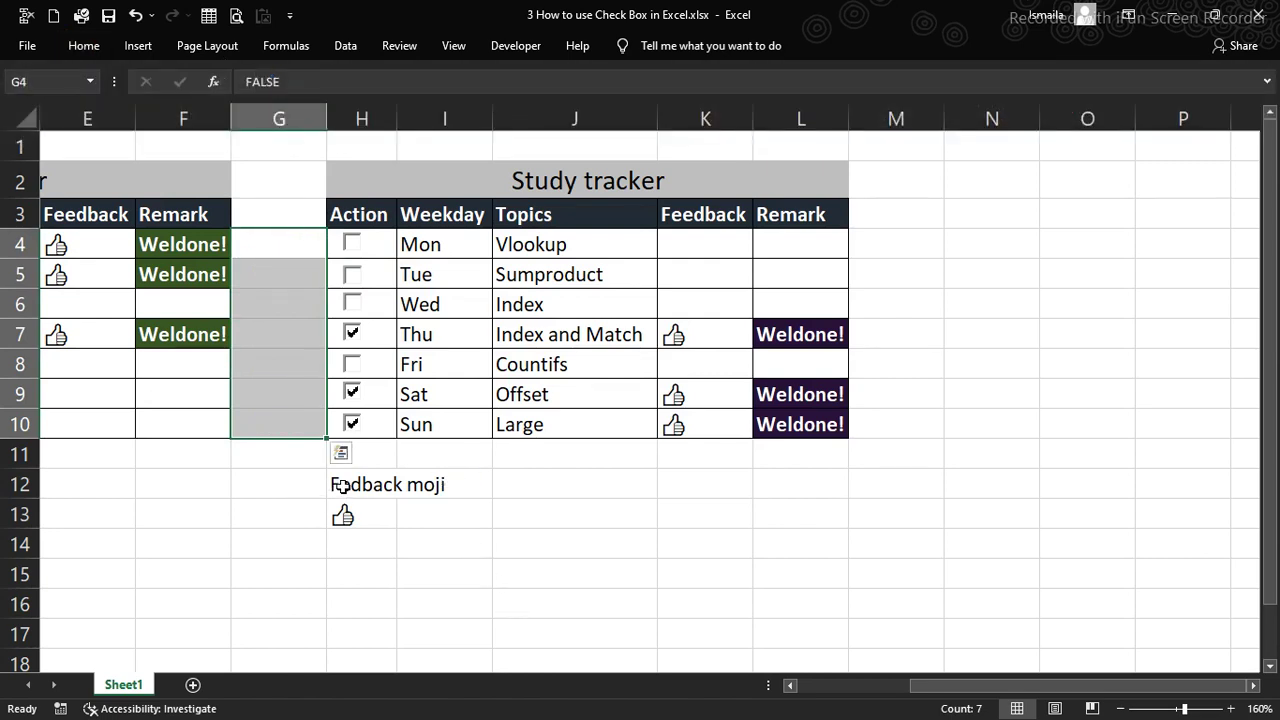
Hide the thumbs-up emoji in H13, below the Fedback moji label, by filling the cell with black
drag(340, 488, 409, 486)
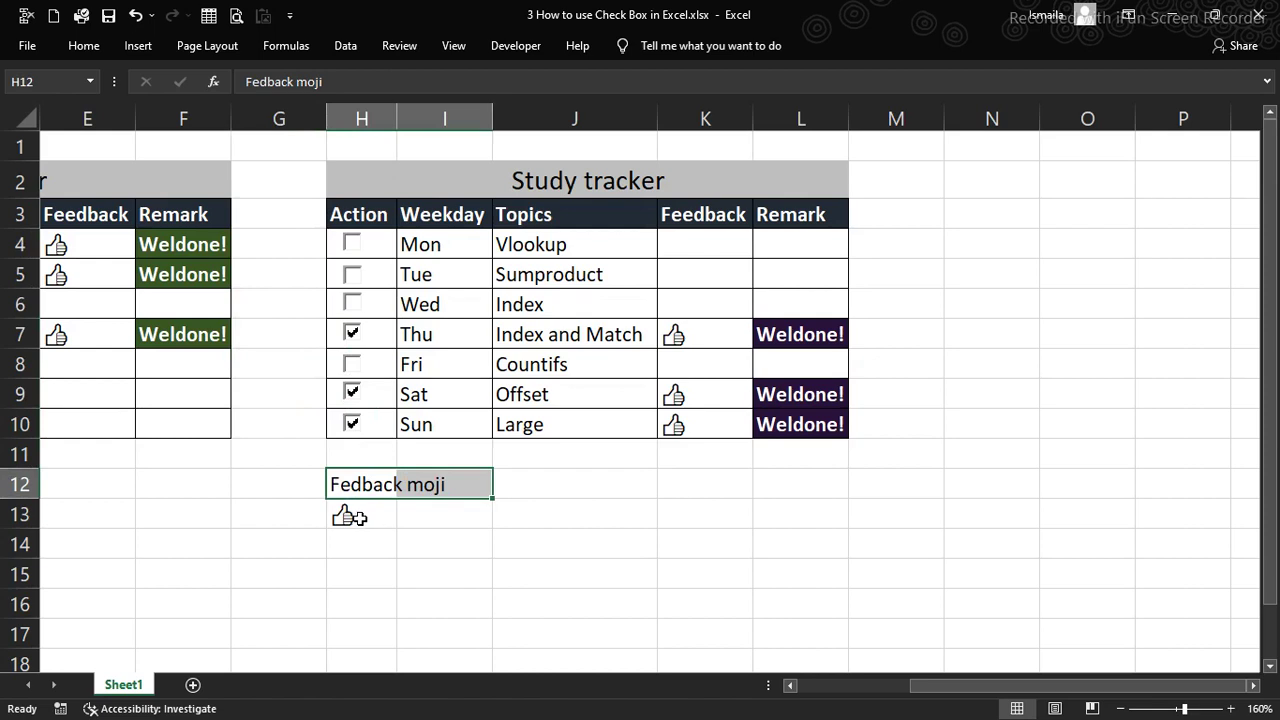
click(356, 516)
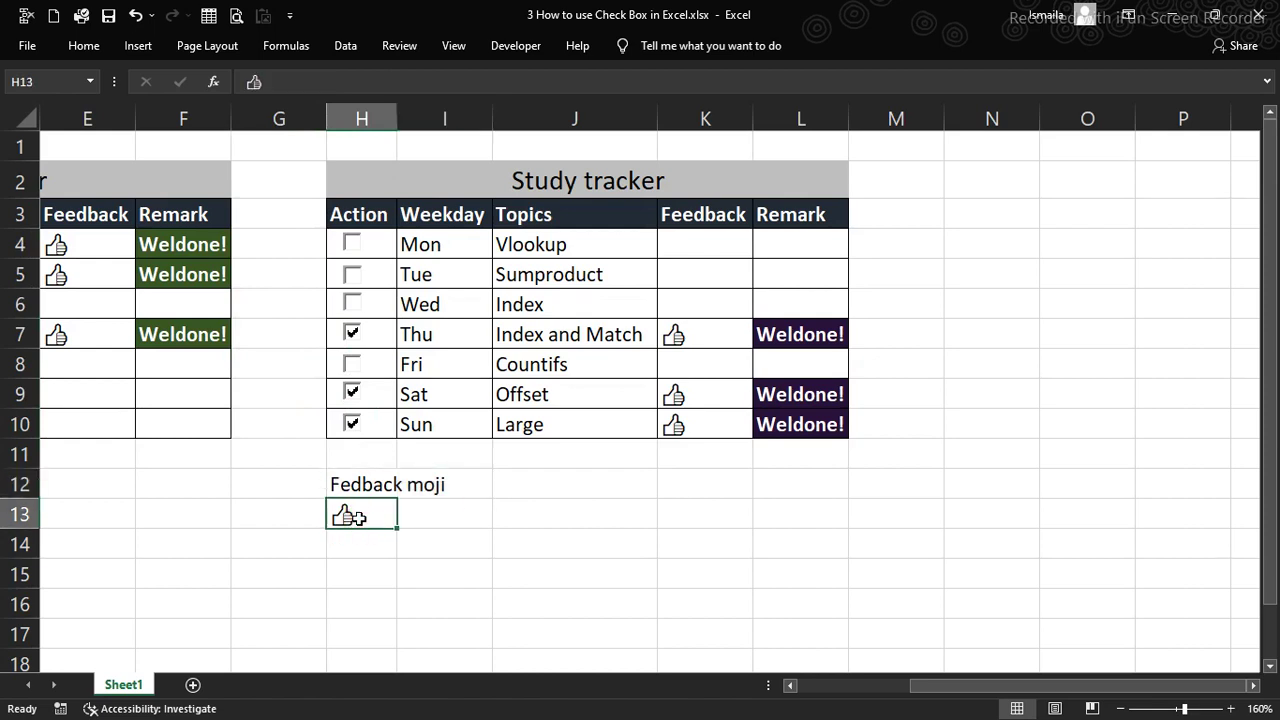
click(92, 48)
click(254, 111)
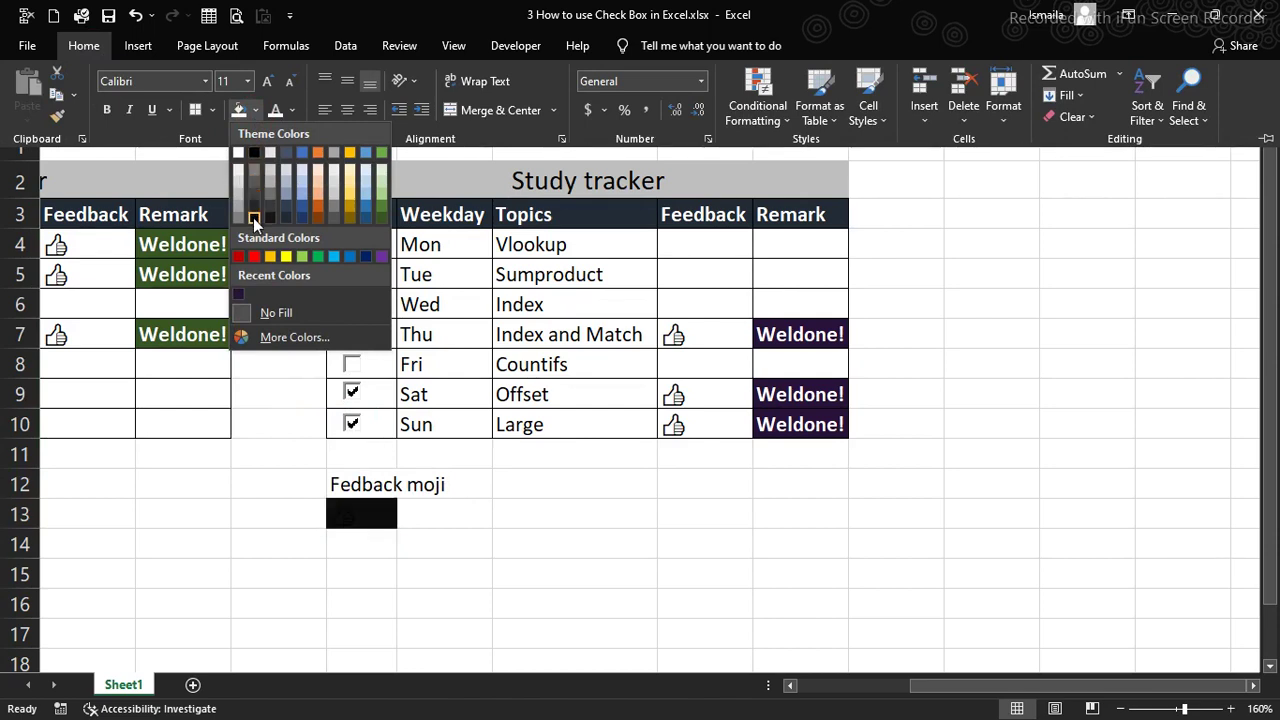
click(253, 153)
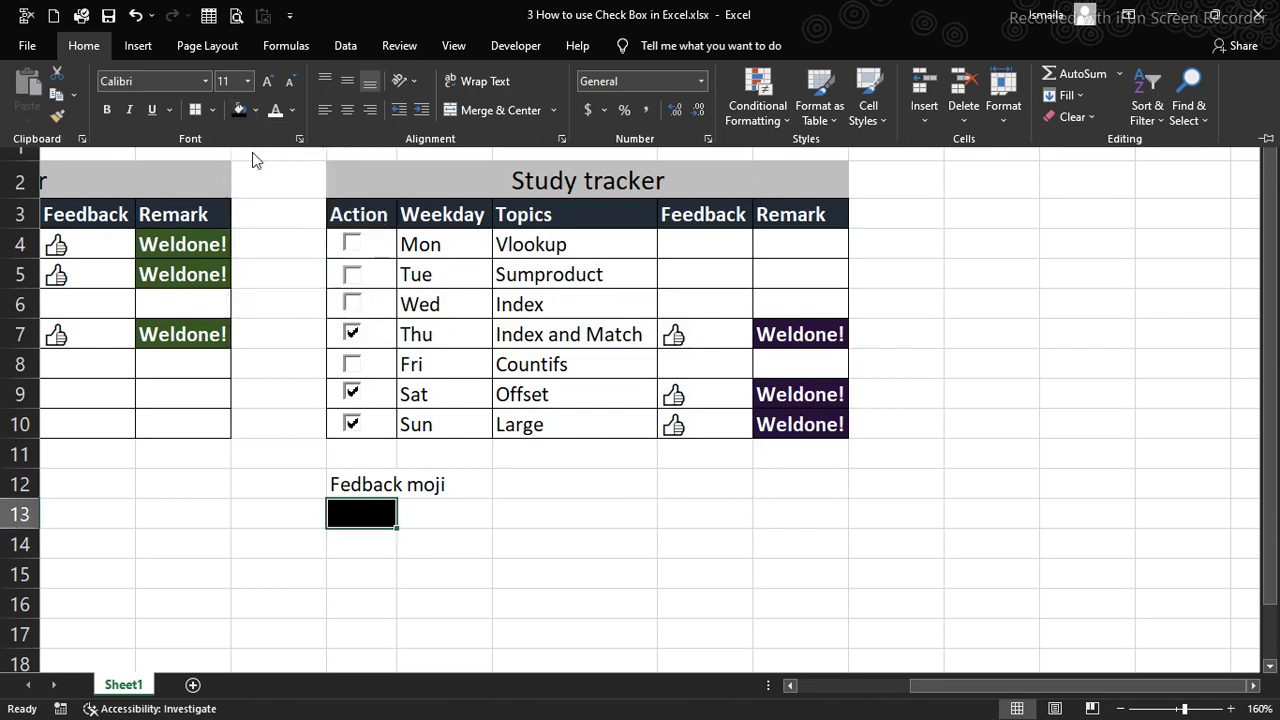
click(491, 521)
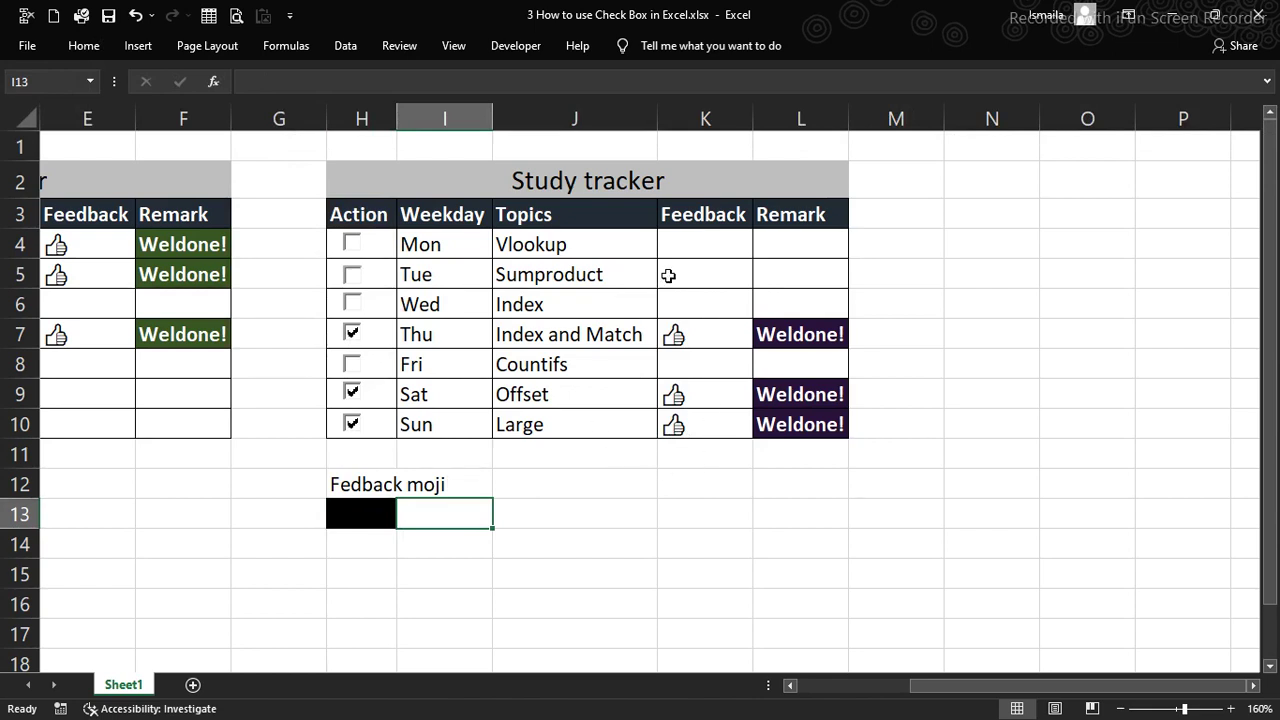
Tick the Action check boxes for Monday and Tuesday to test the new tracker's feedback and remarks
click(351, 245)
click(351, 276)
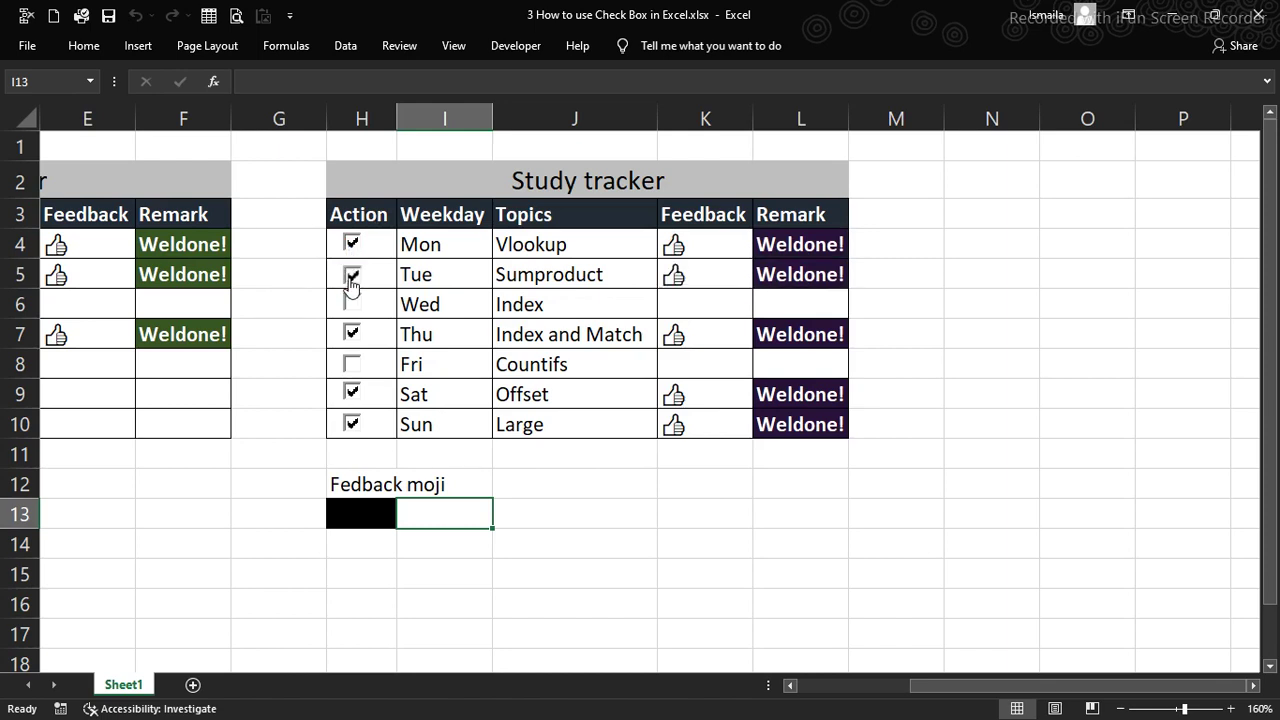